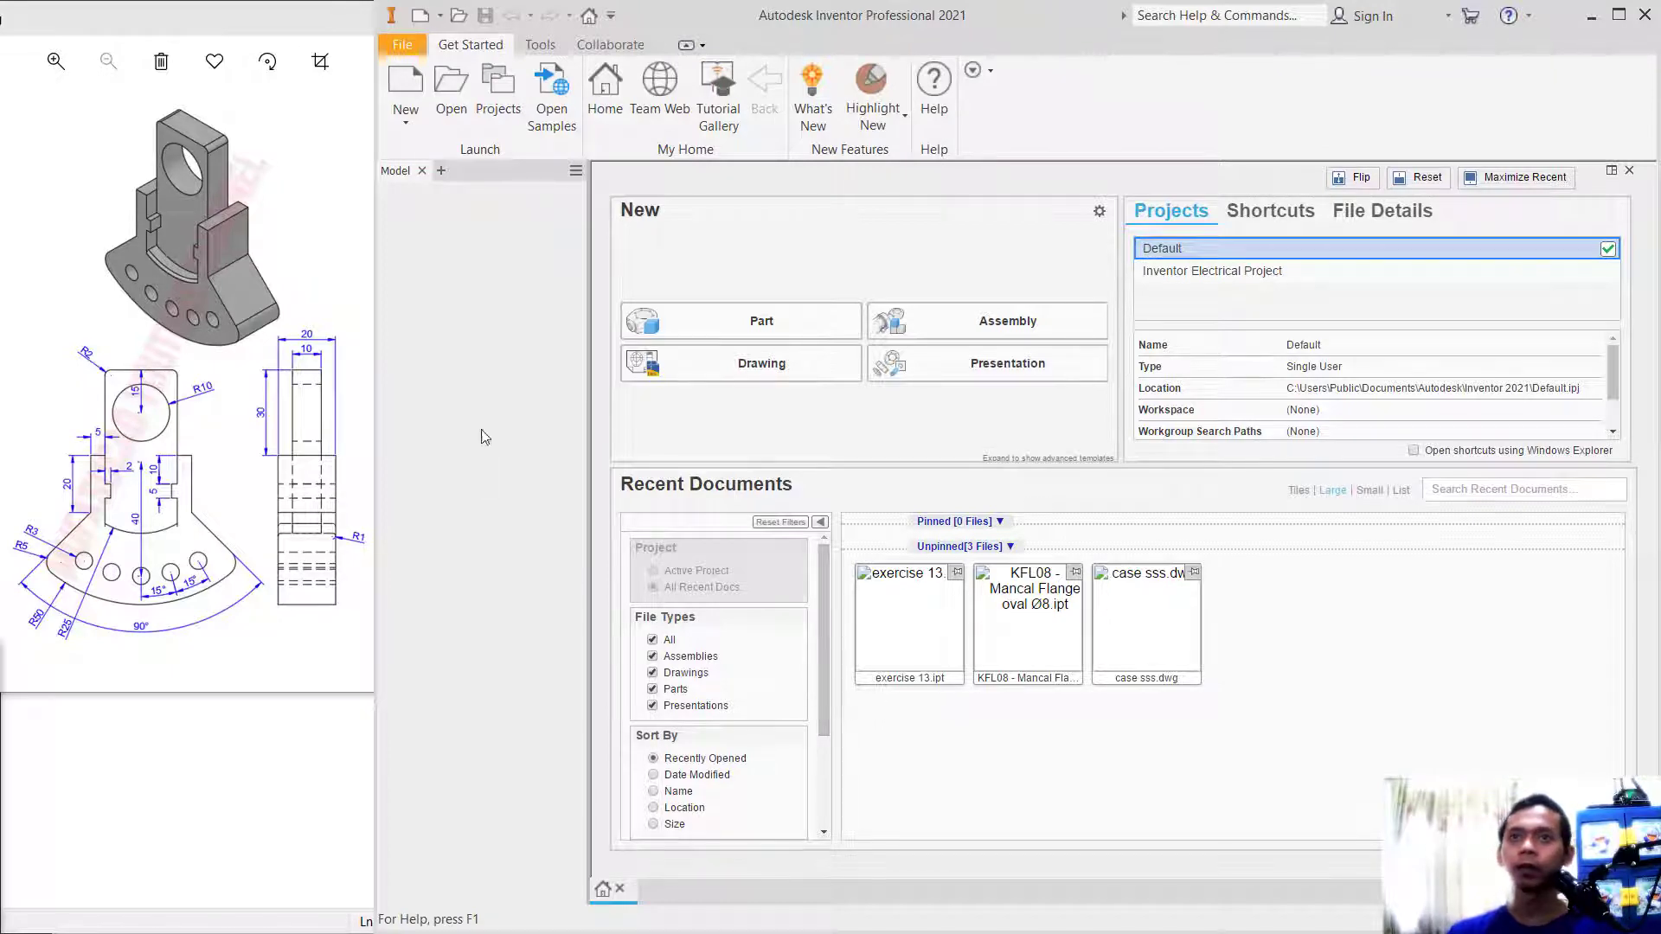
Create a new part from the Metric Standard (mm).ipt template.
left_click(414, 113)
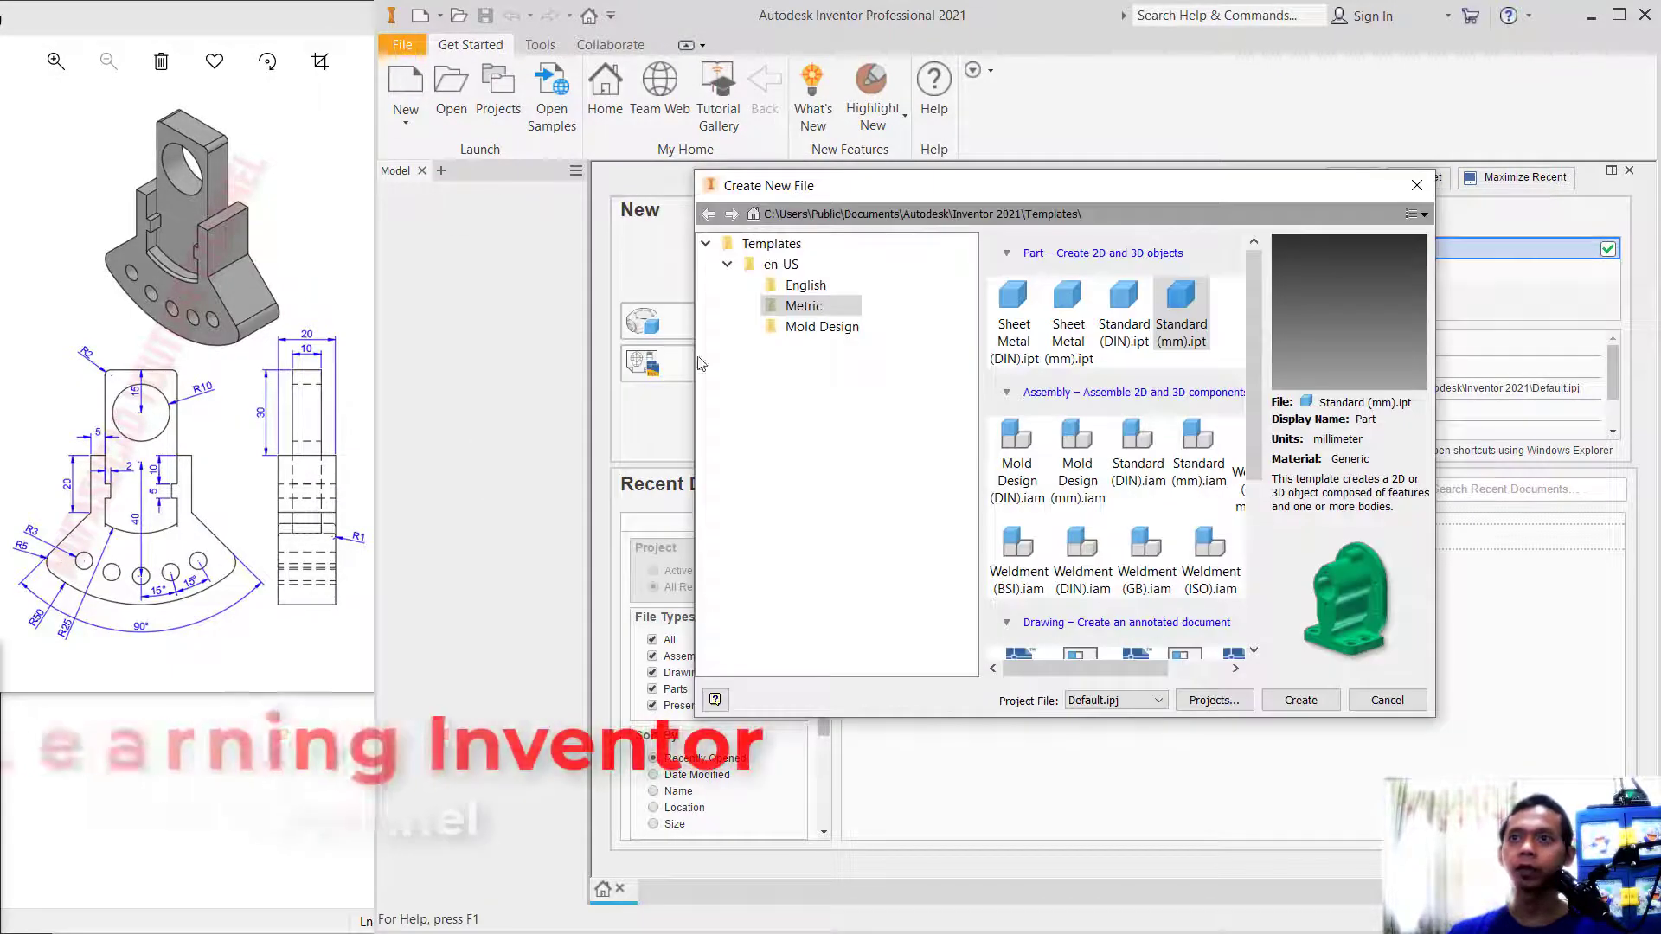
left_click(1200, 313)
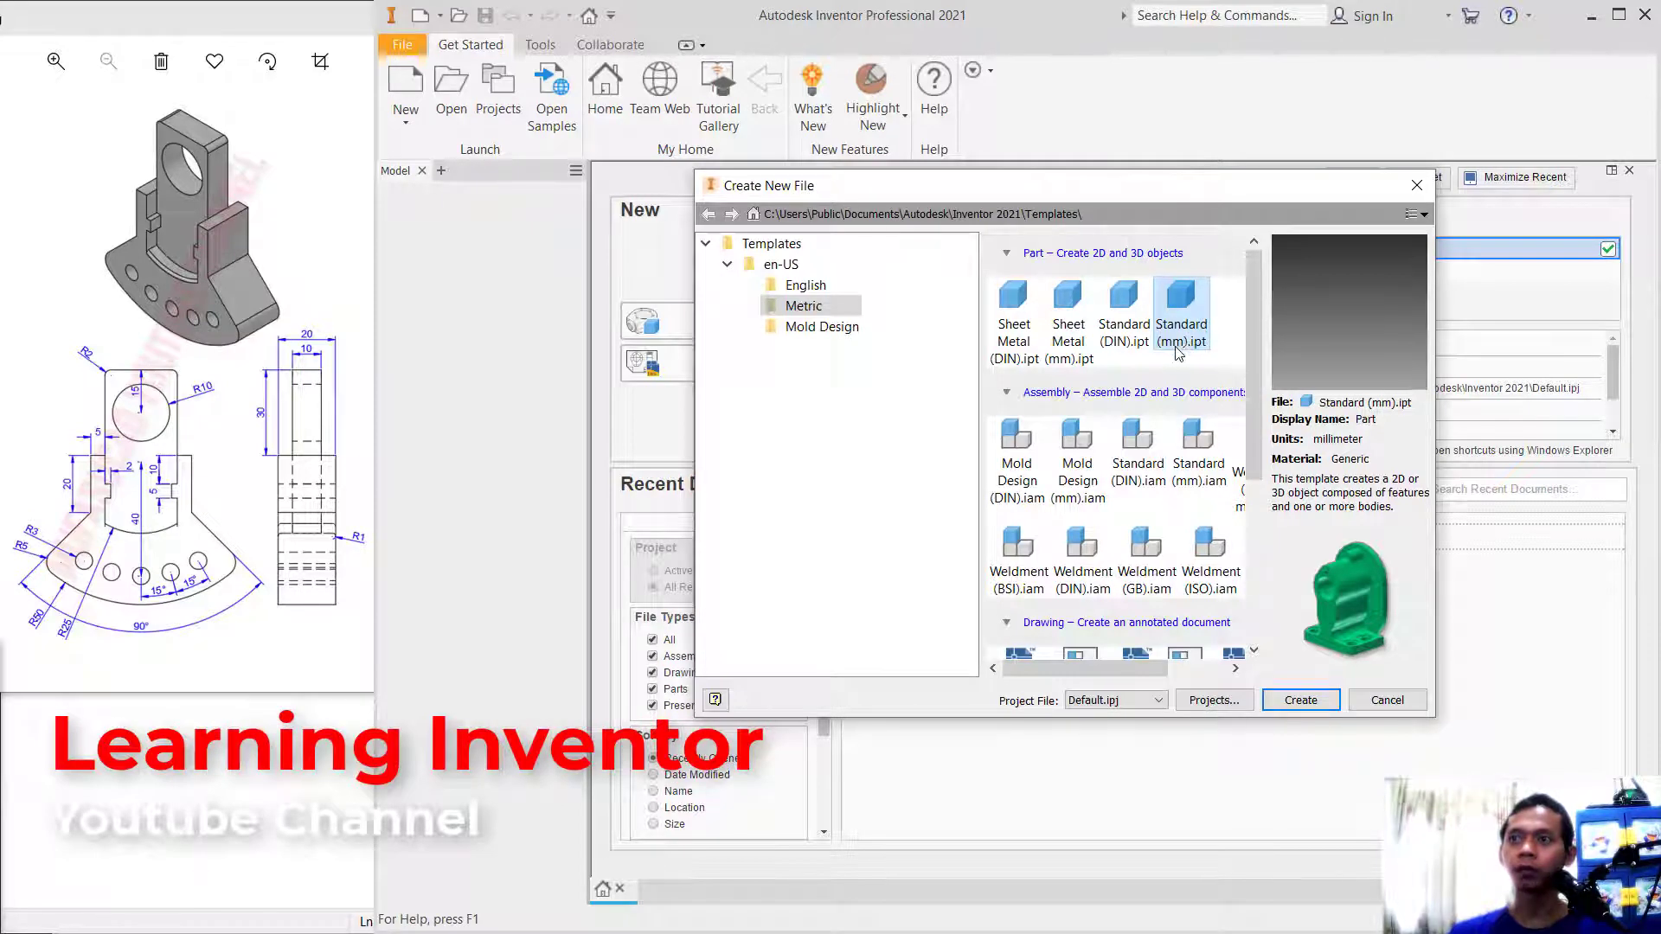
double_click(1178, 344)
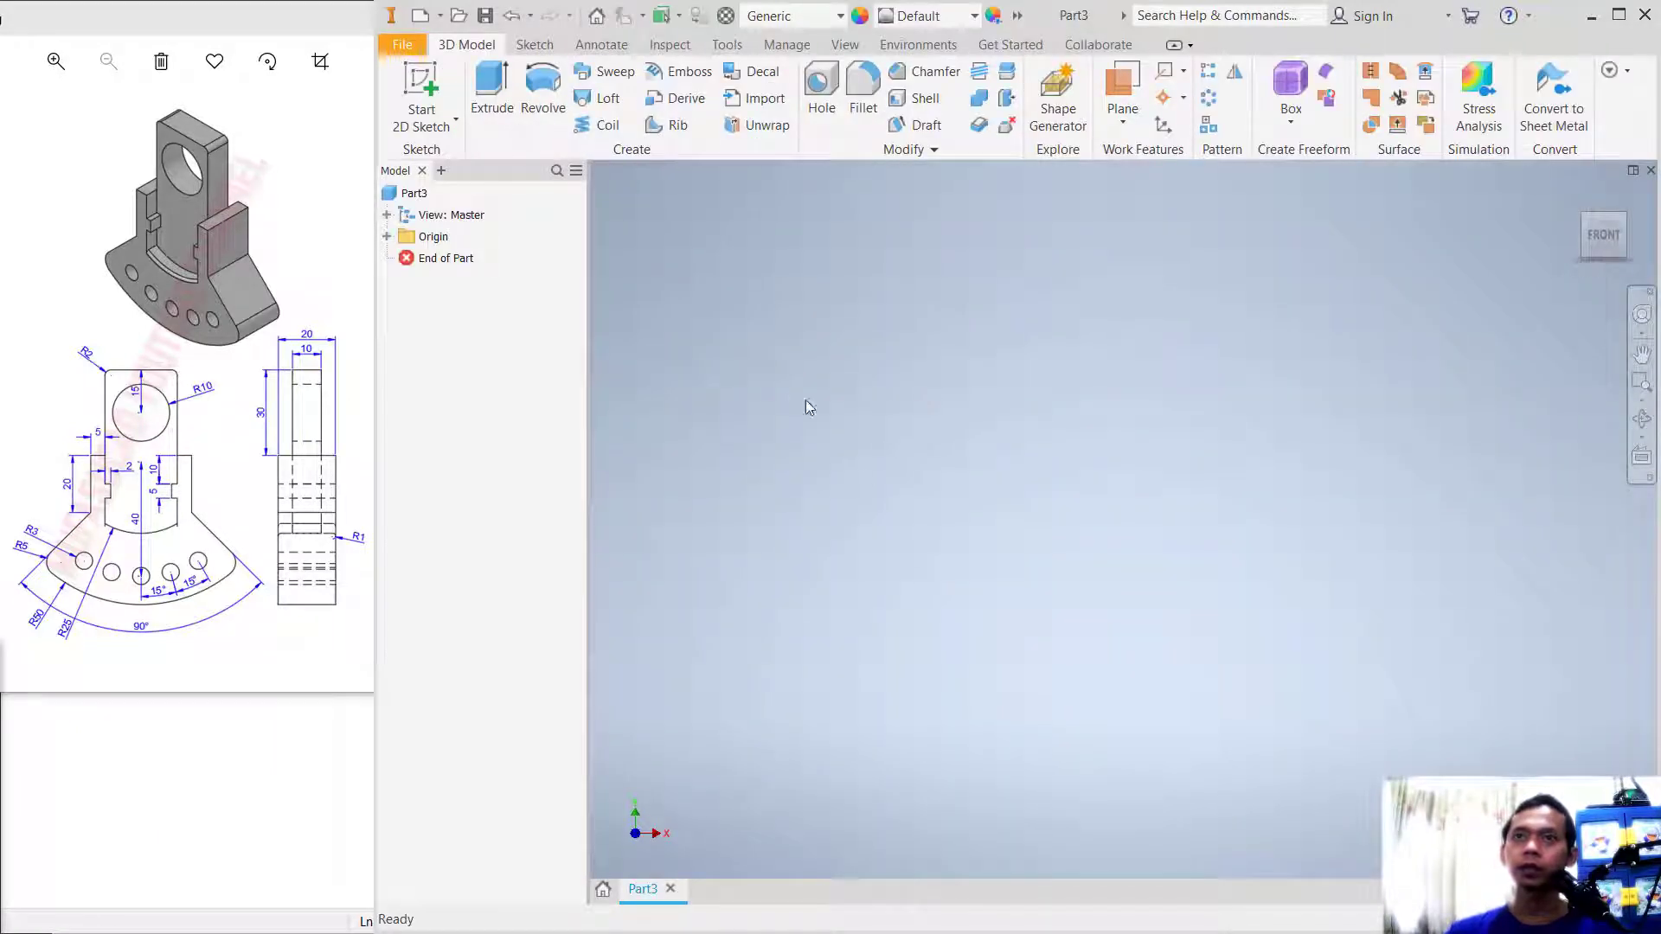
Start a sketch on an origin plane and draw a 100 mm diameter circle at the origin.
left_click(424, 76)
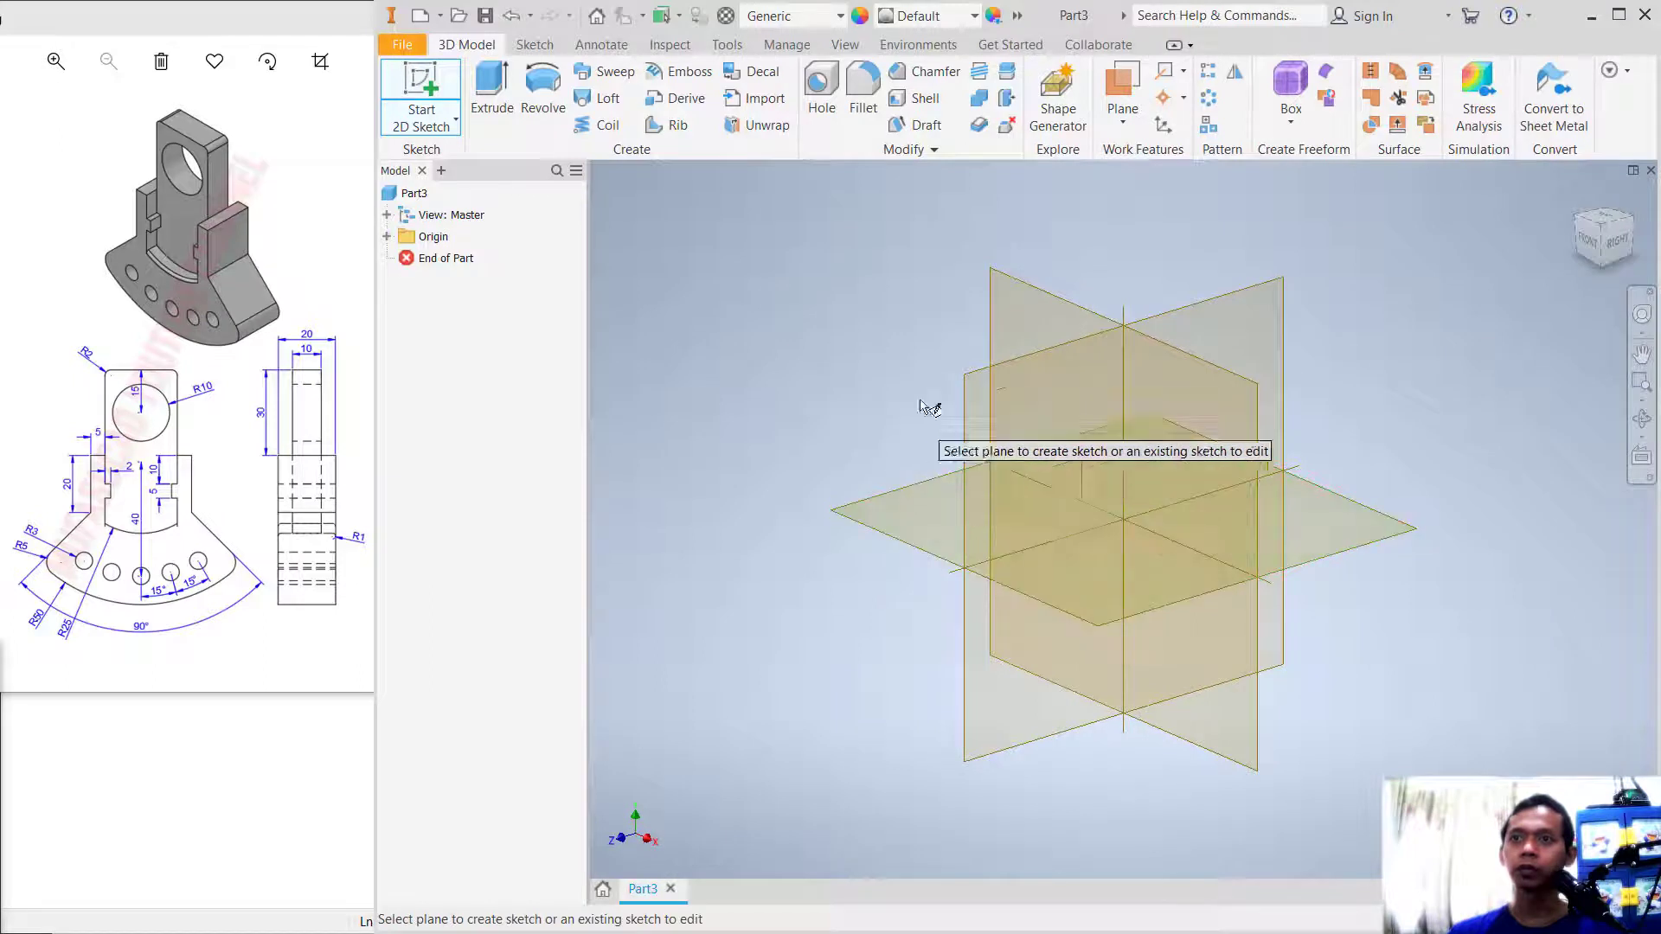
left_click(973, 386)
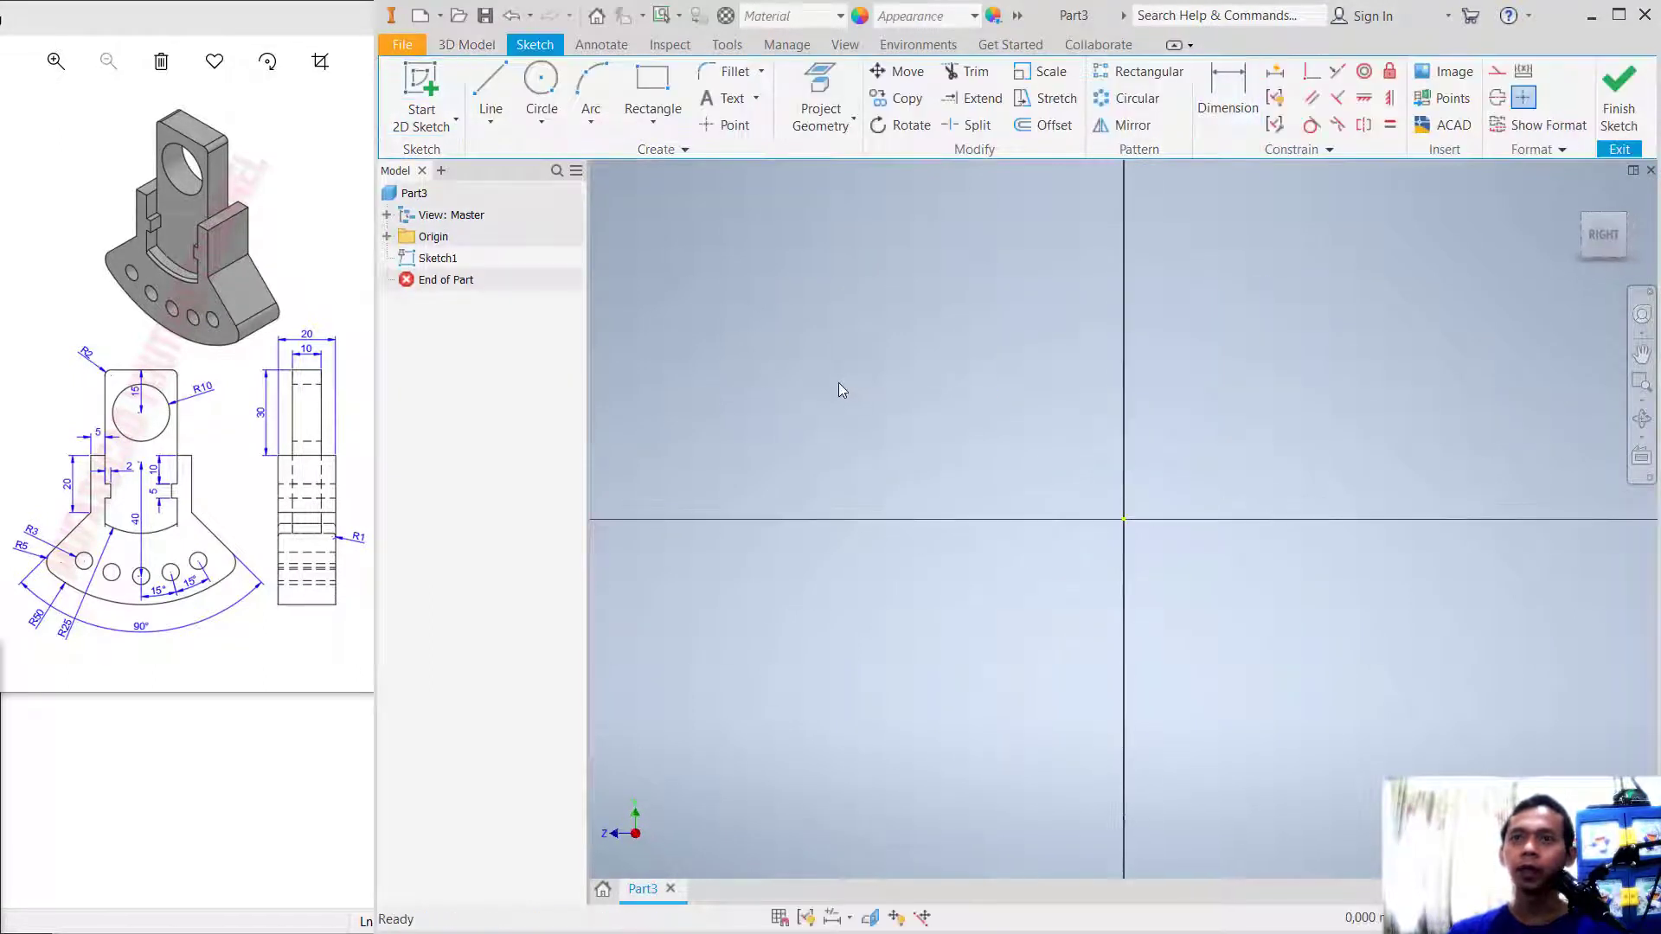
left_click(542, 82)
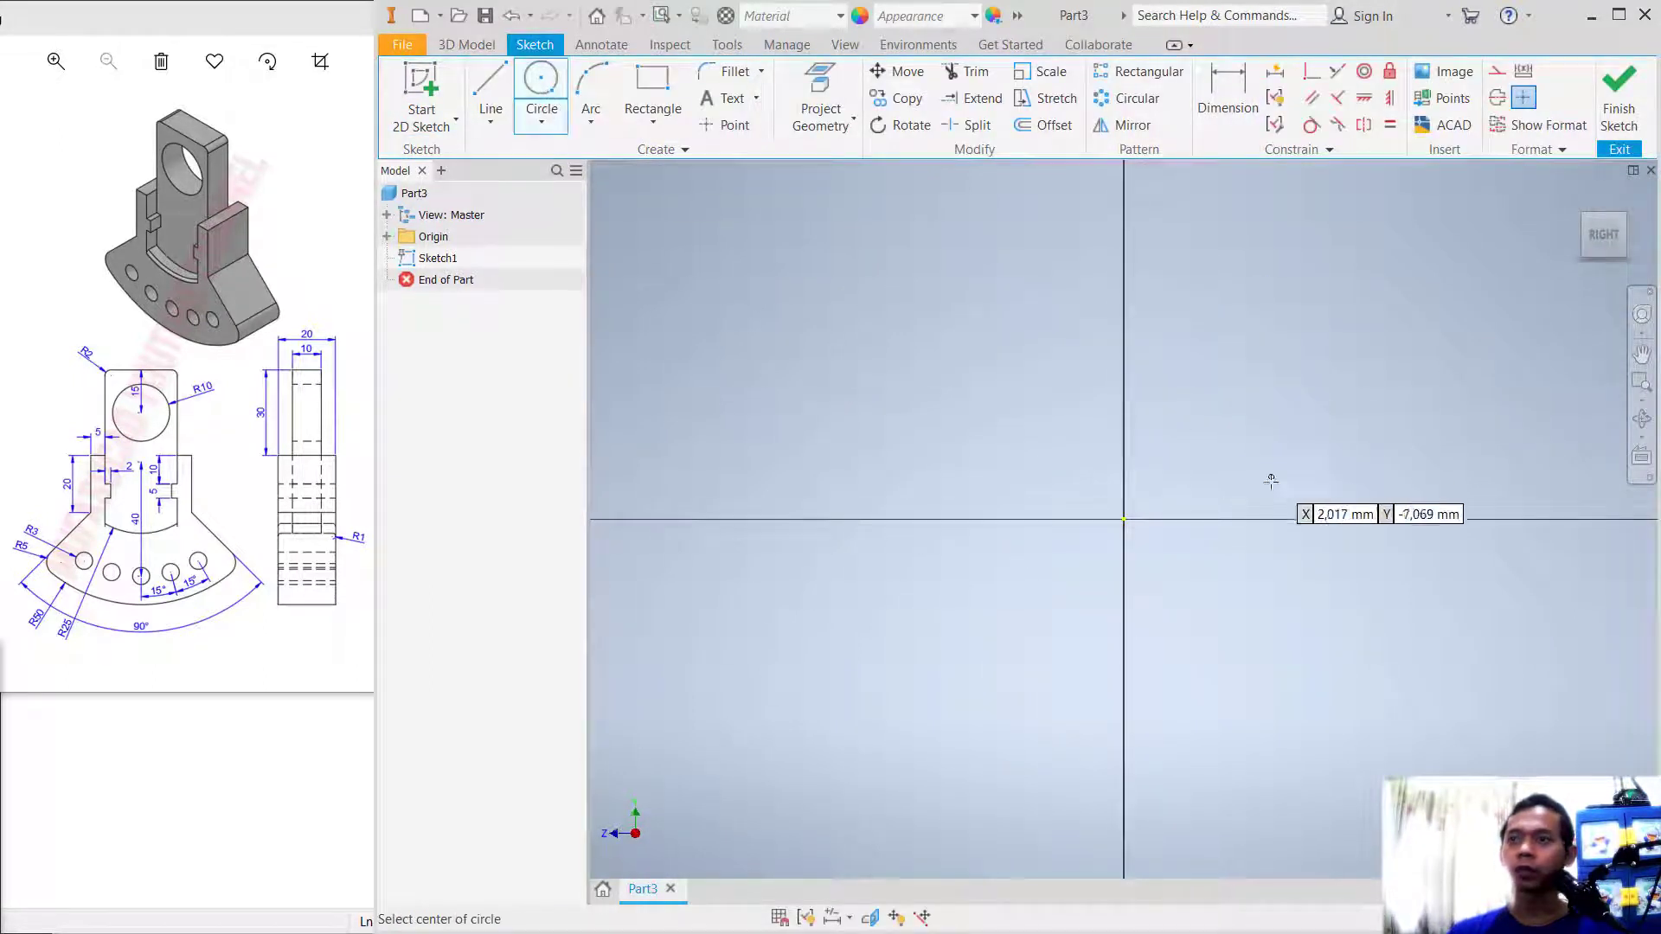
left_click(1122, 518)
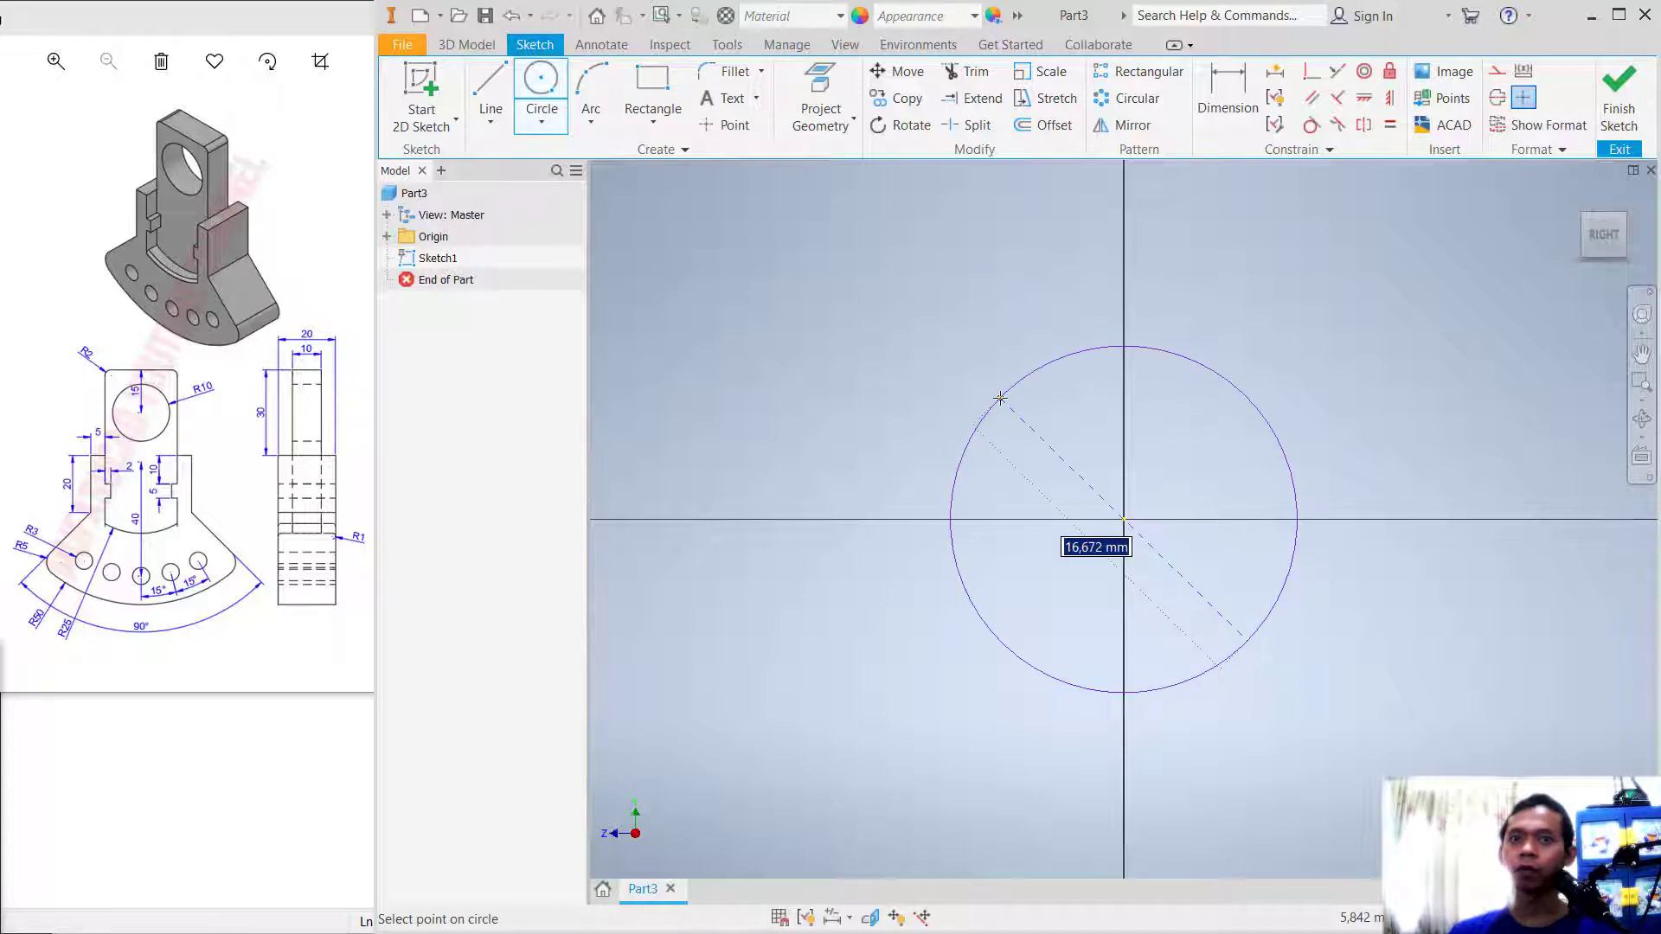
type("100")
key("Return")
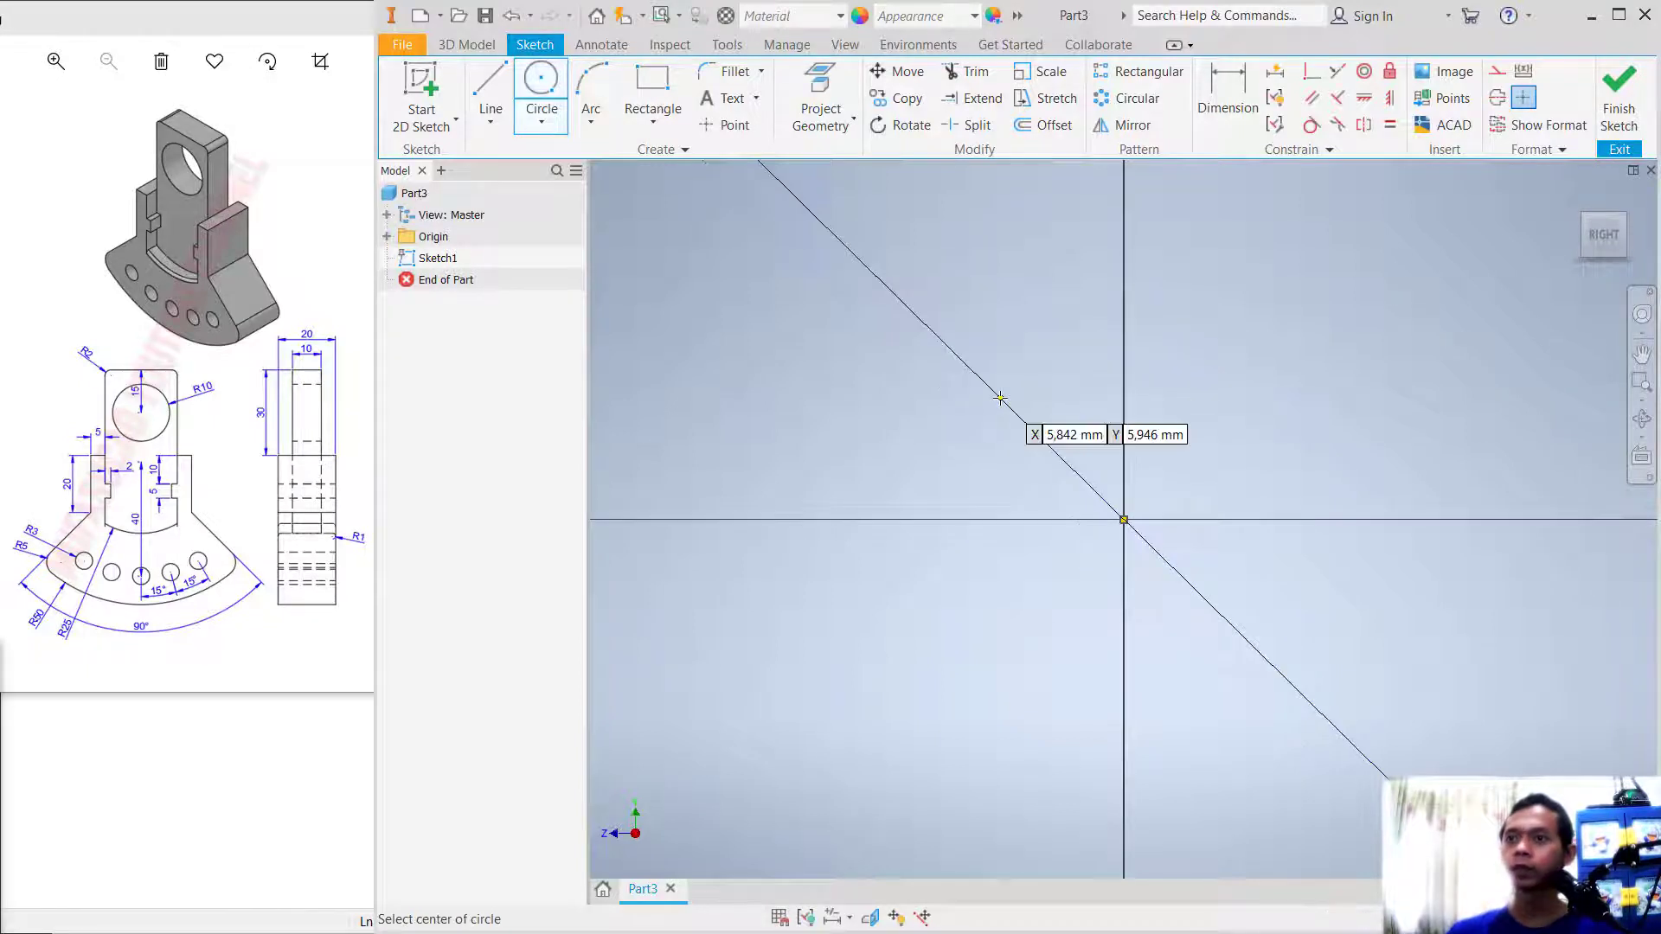
Add a concentric 50 mm diameter circle centred on the origin.
scroll(1076, 376, "down", 3)
scroll(1075, 391, "down", 3)
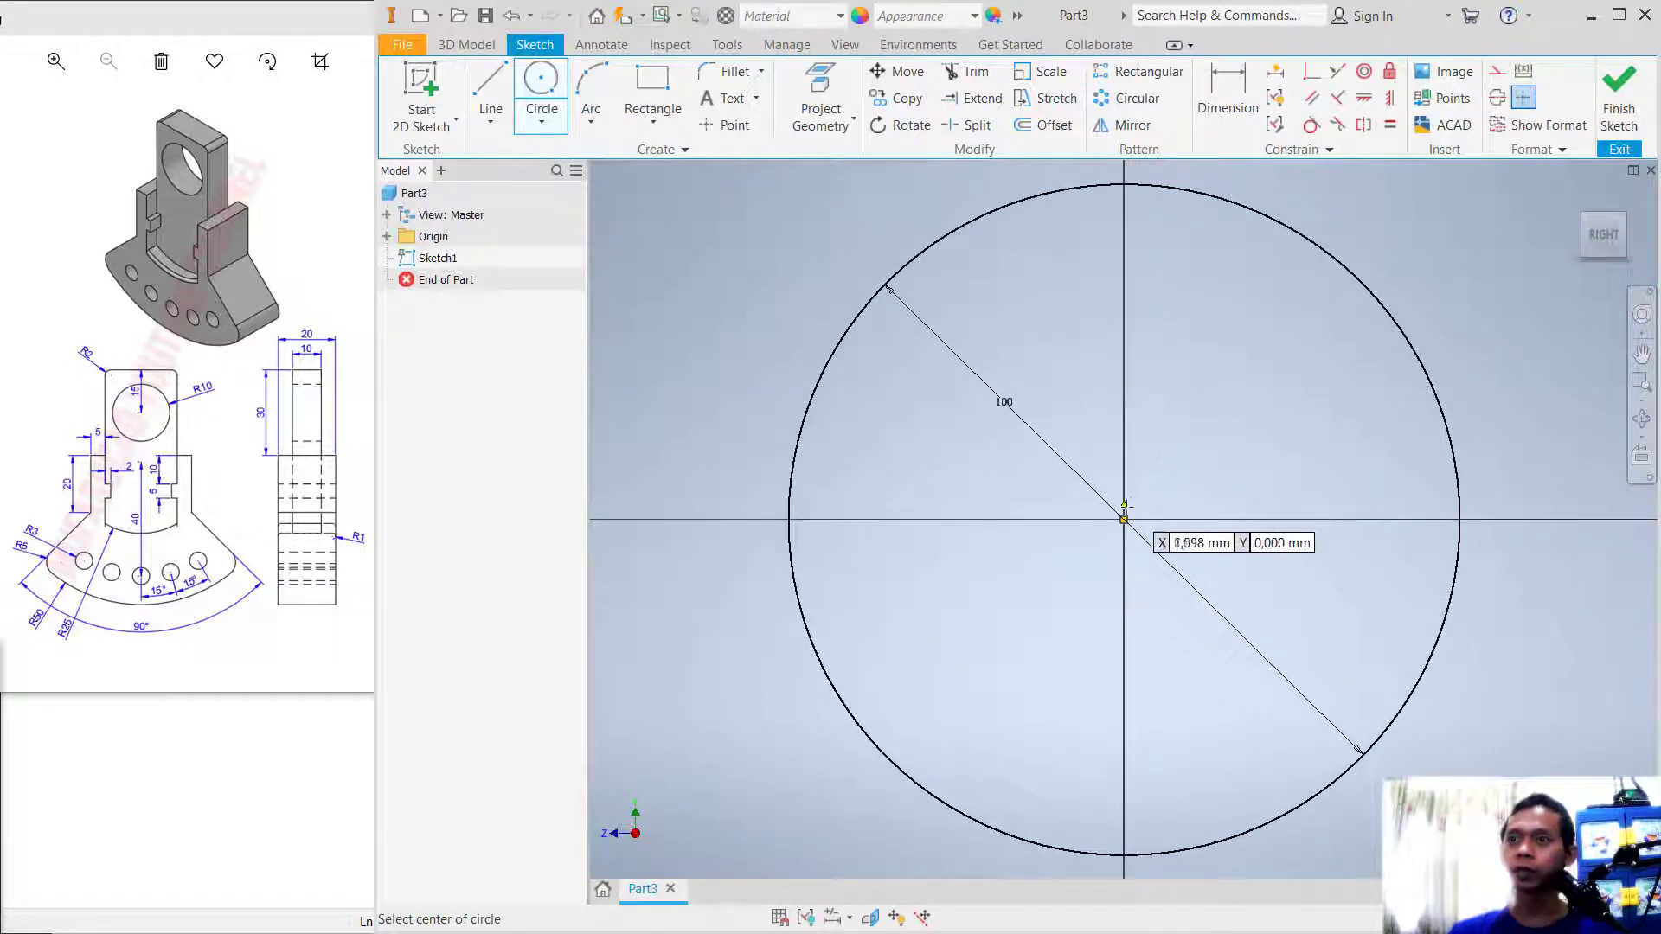
left_click(1123, 519)
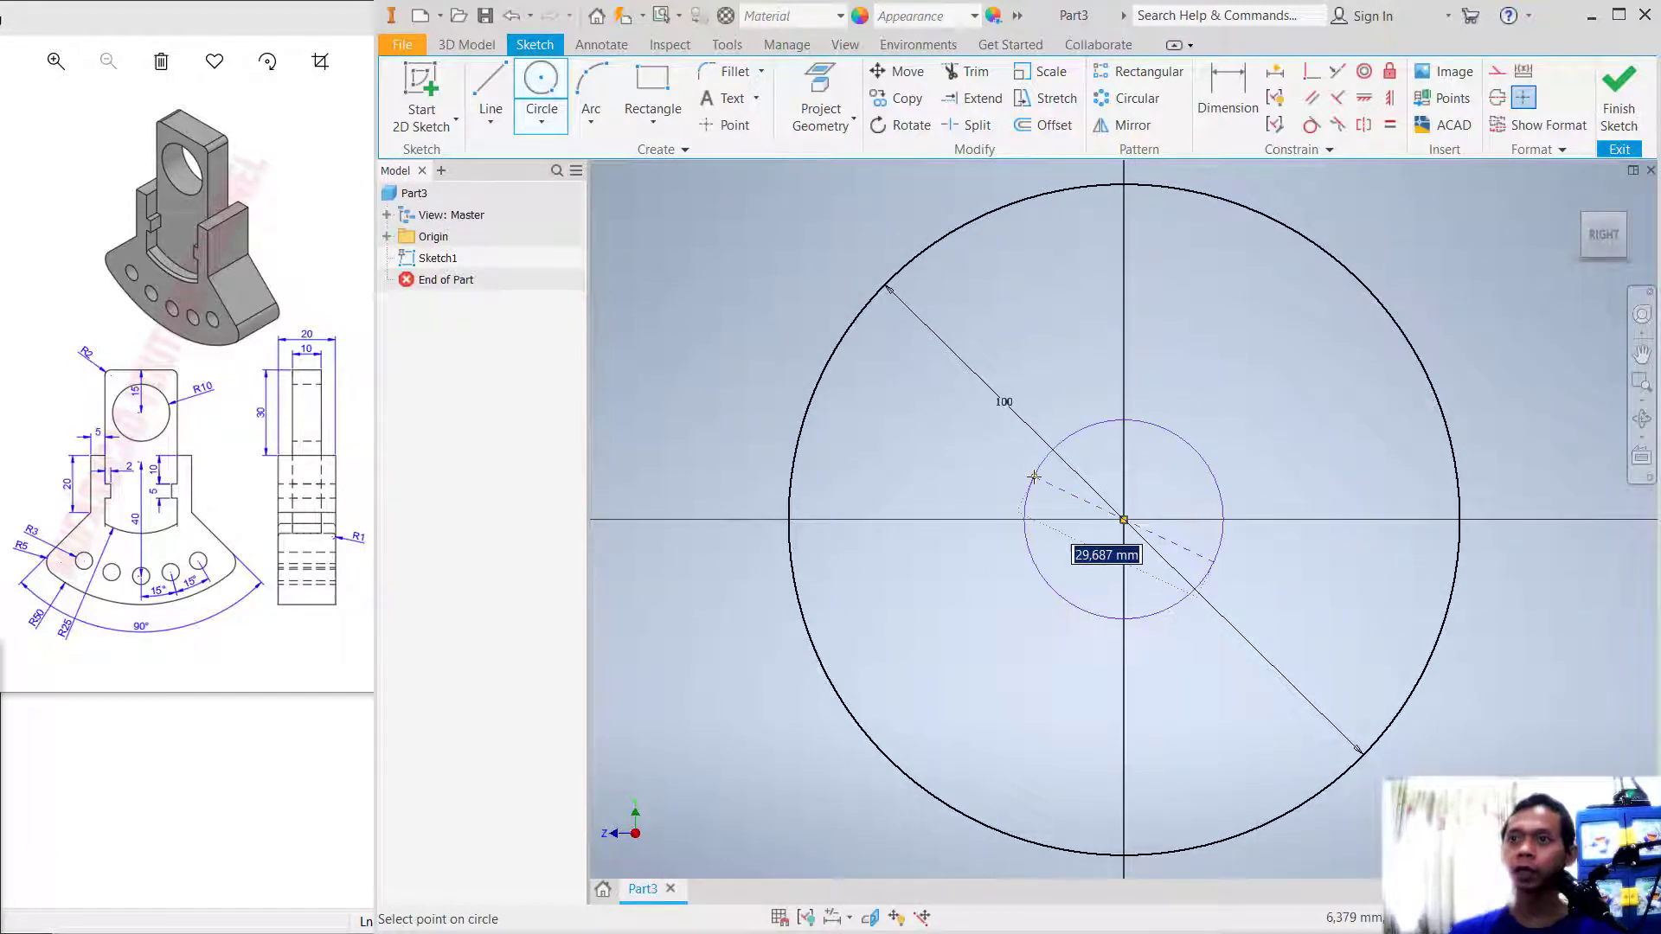
type("5")
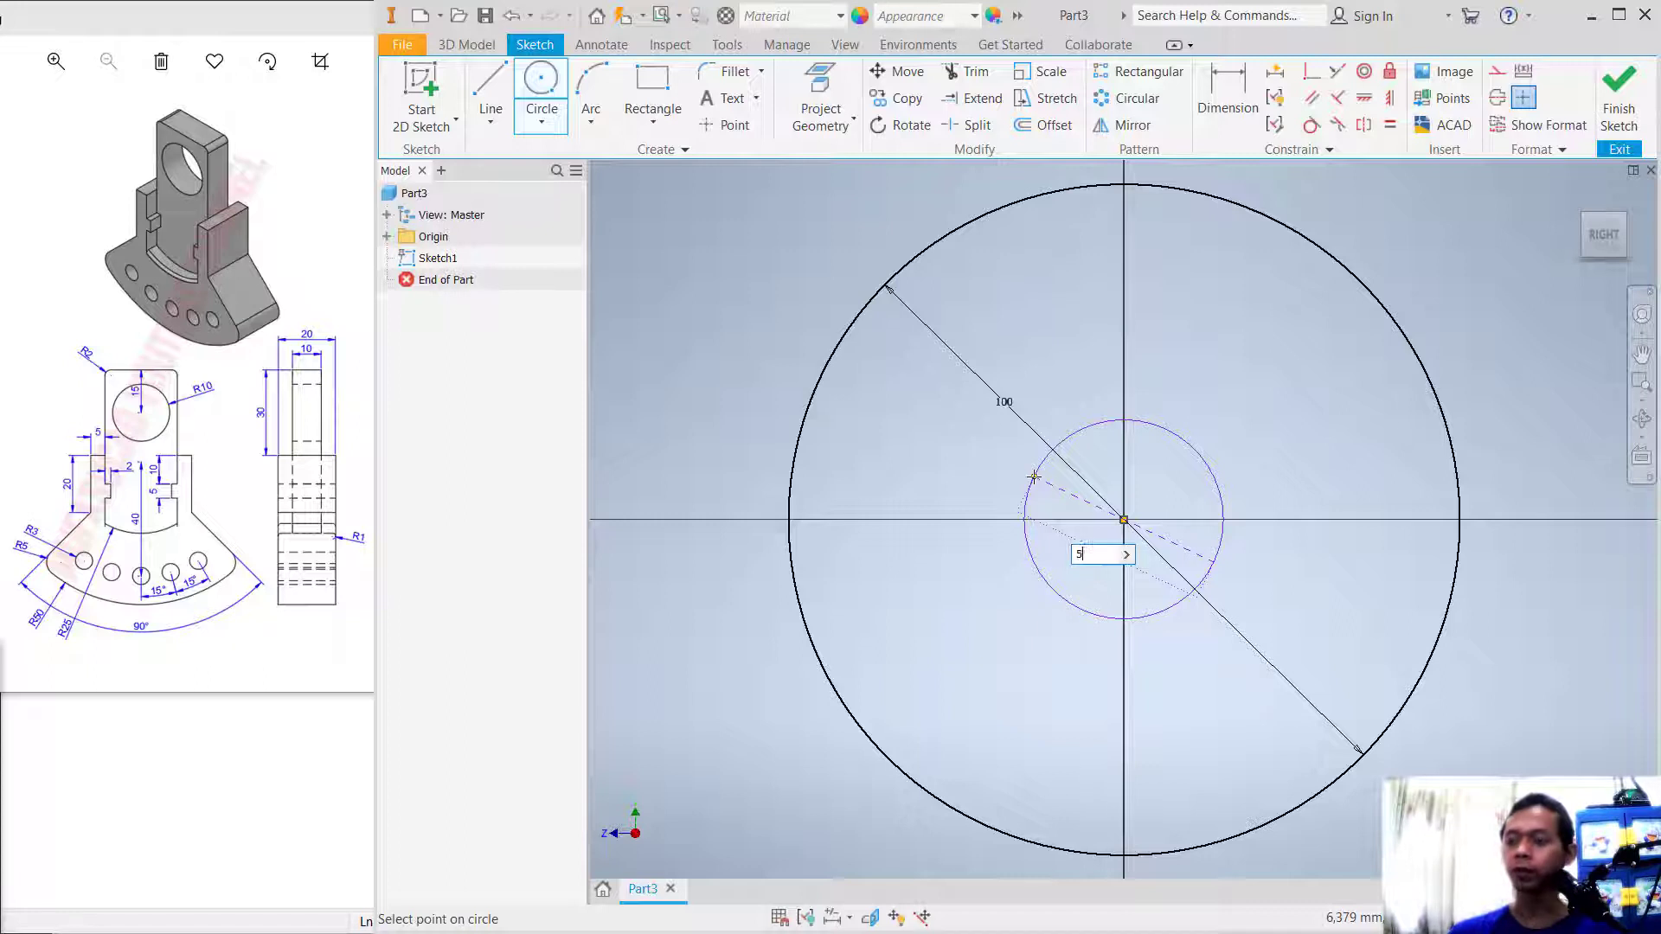
type("0")
key("Return")
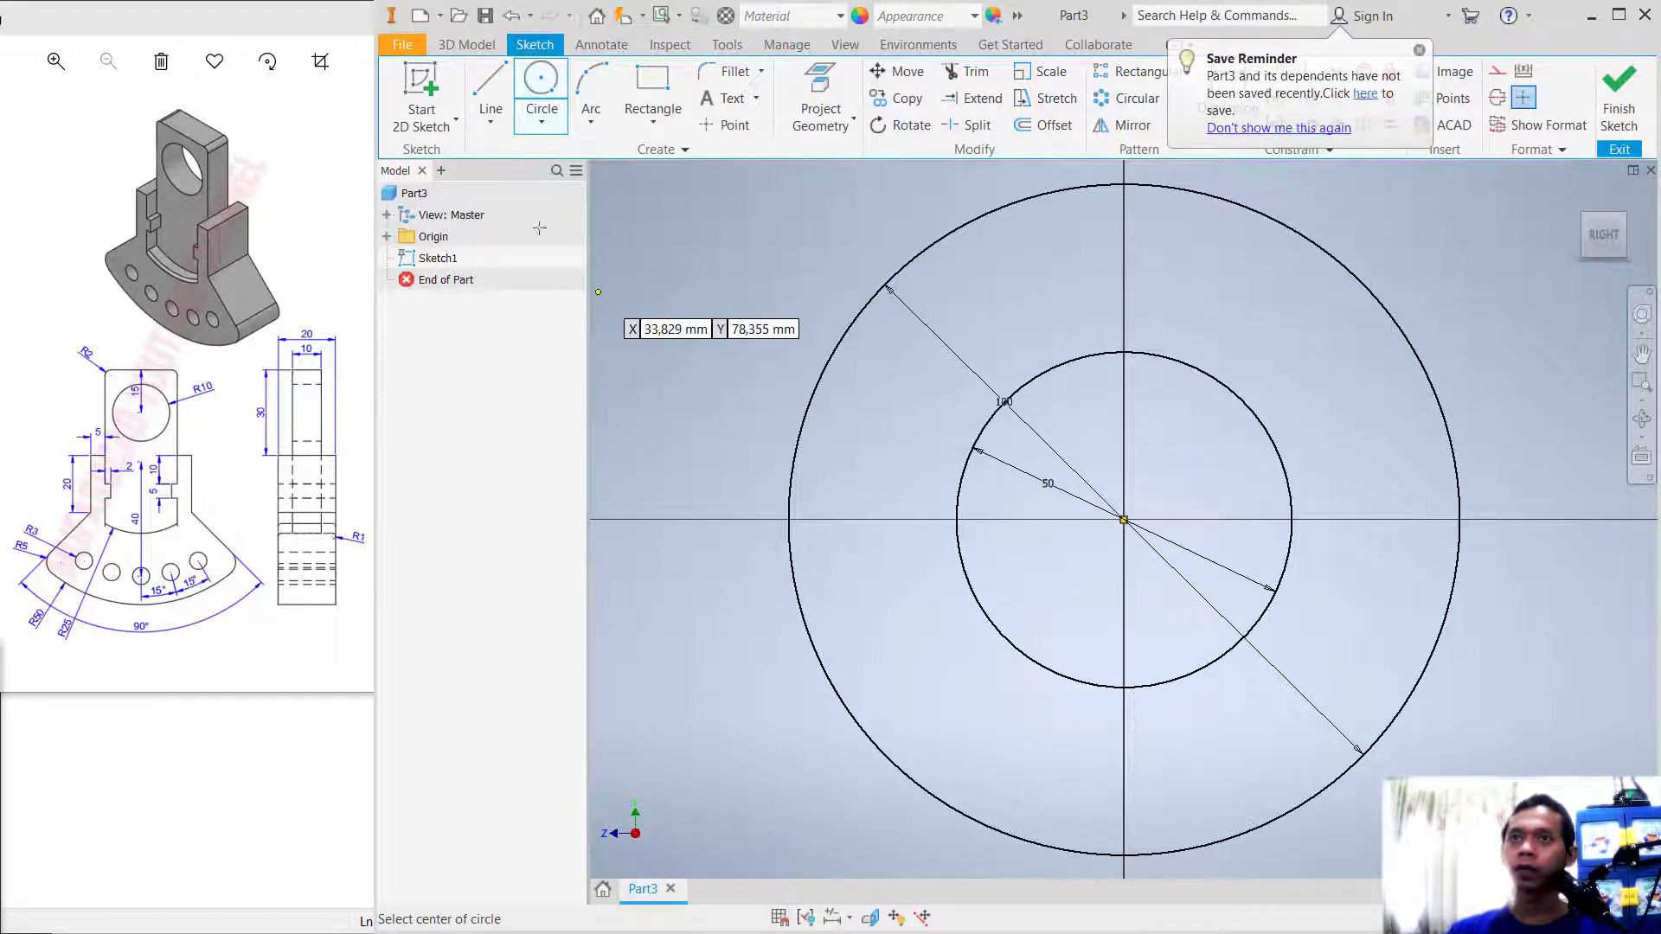
left_click(490, 85)
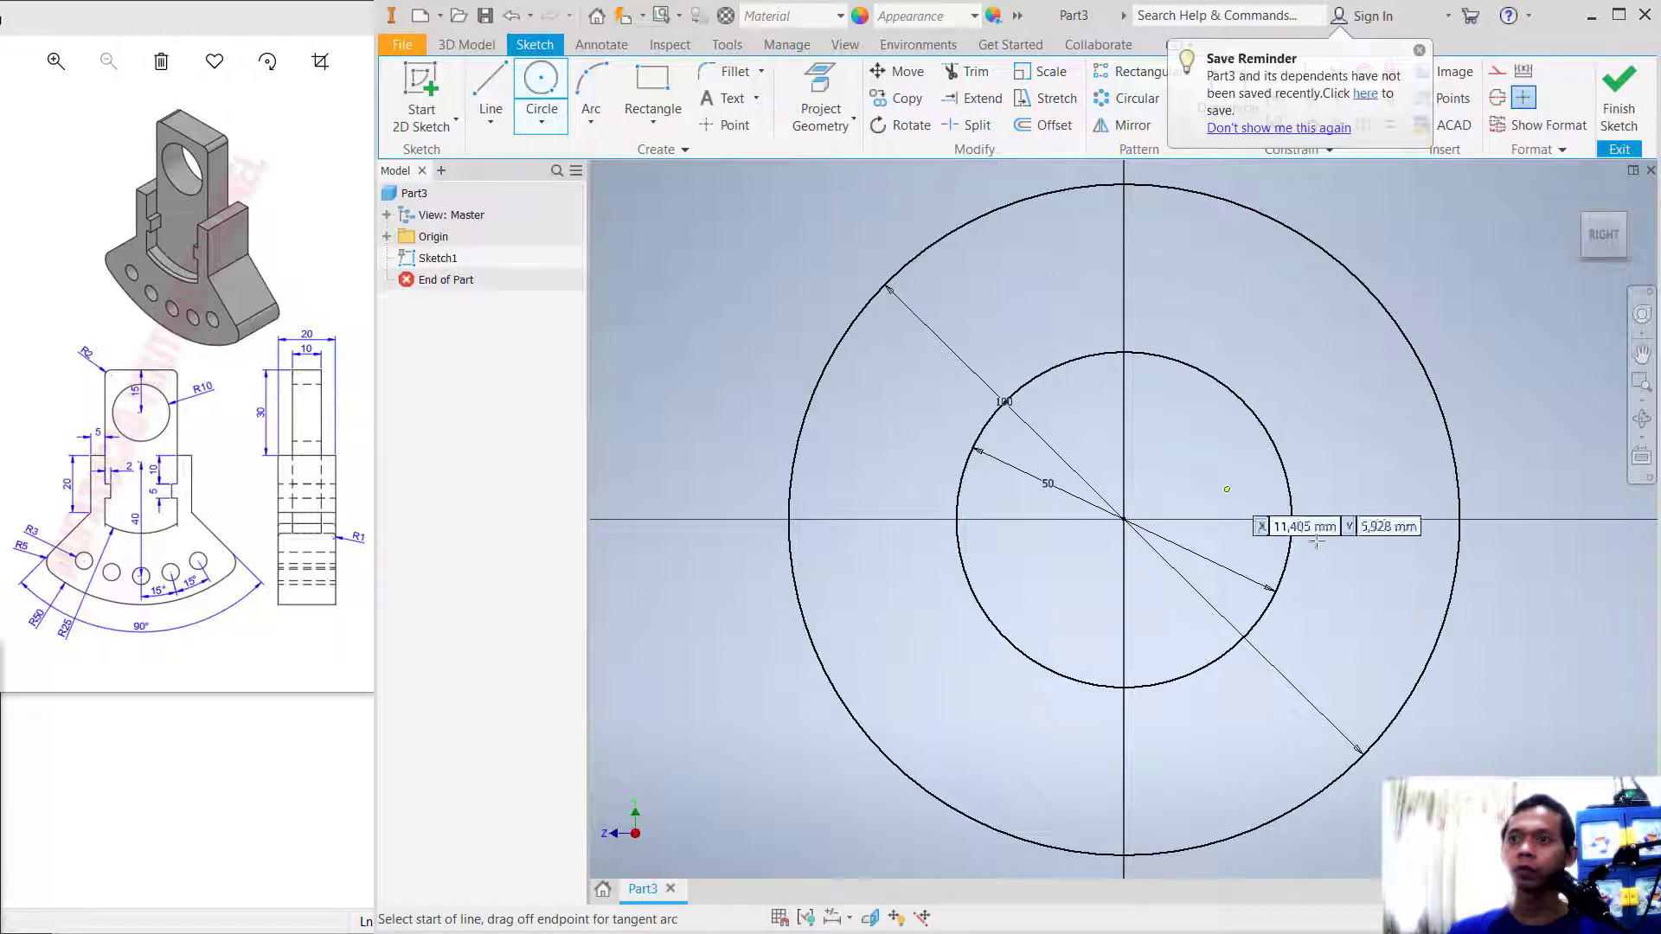
Draw a radial line from the circle centre at 135°.
left_click(1124, 519)
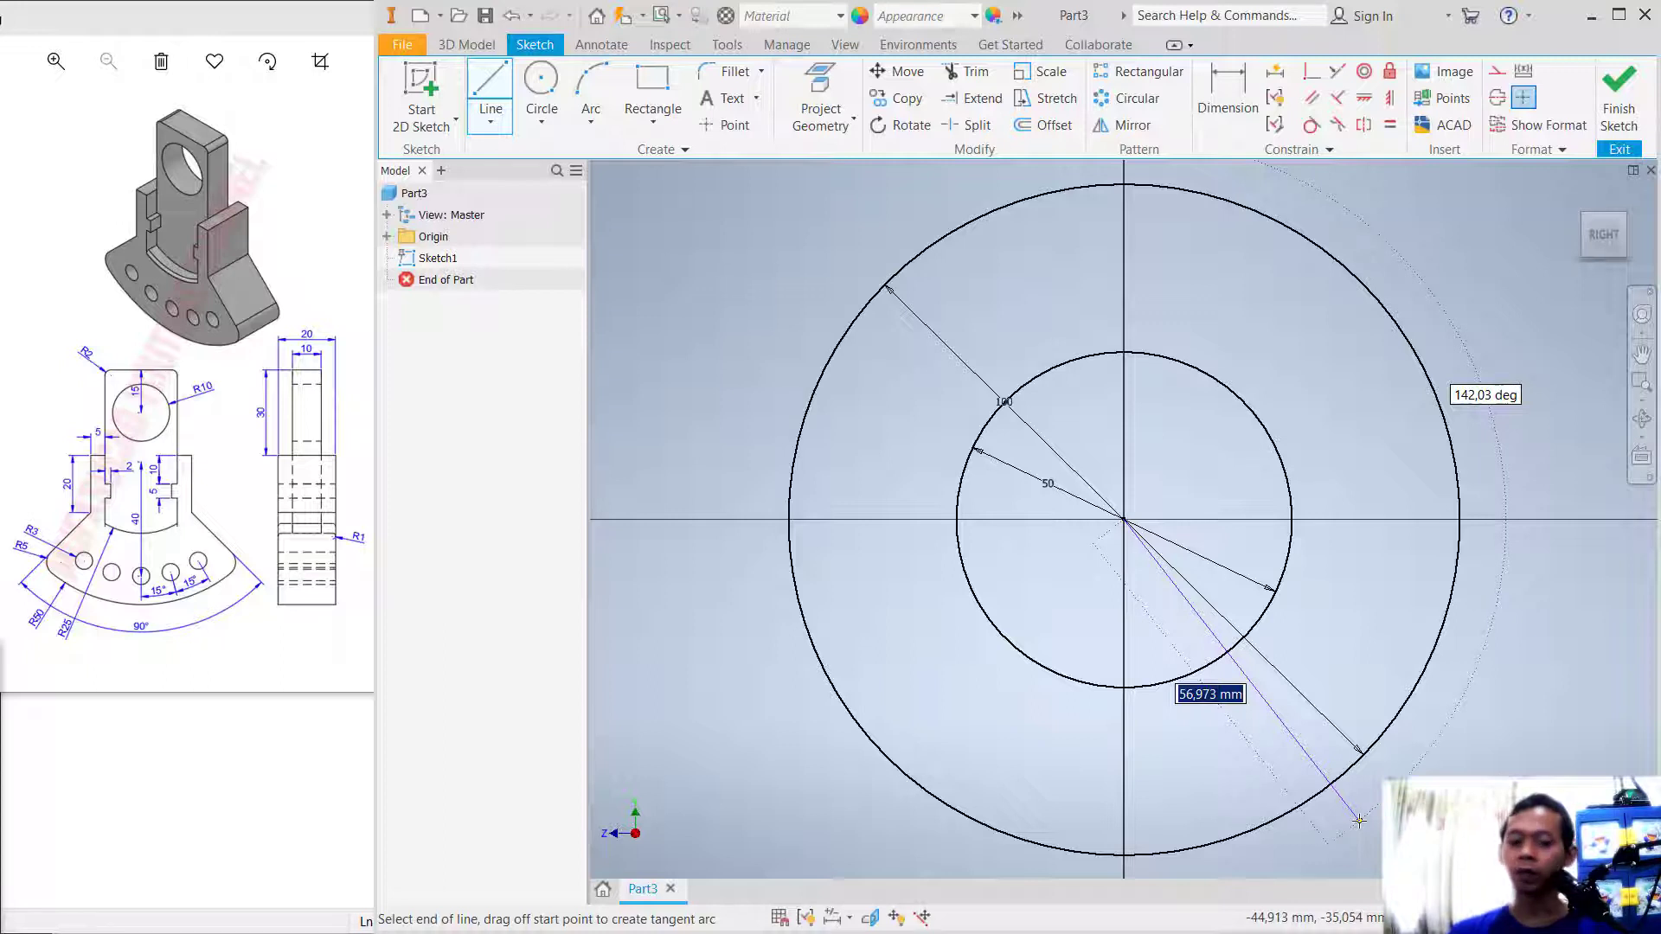
key("Tab")
type("135")
key("Return")
scroll(1223, 827, "down", 2)
scroll(1224, 826, "down", 2)
key("Escape")
Draw a second radial line from the centre, also at 135°.
left_click(477, 82)
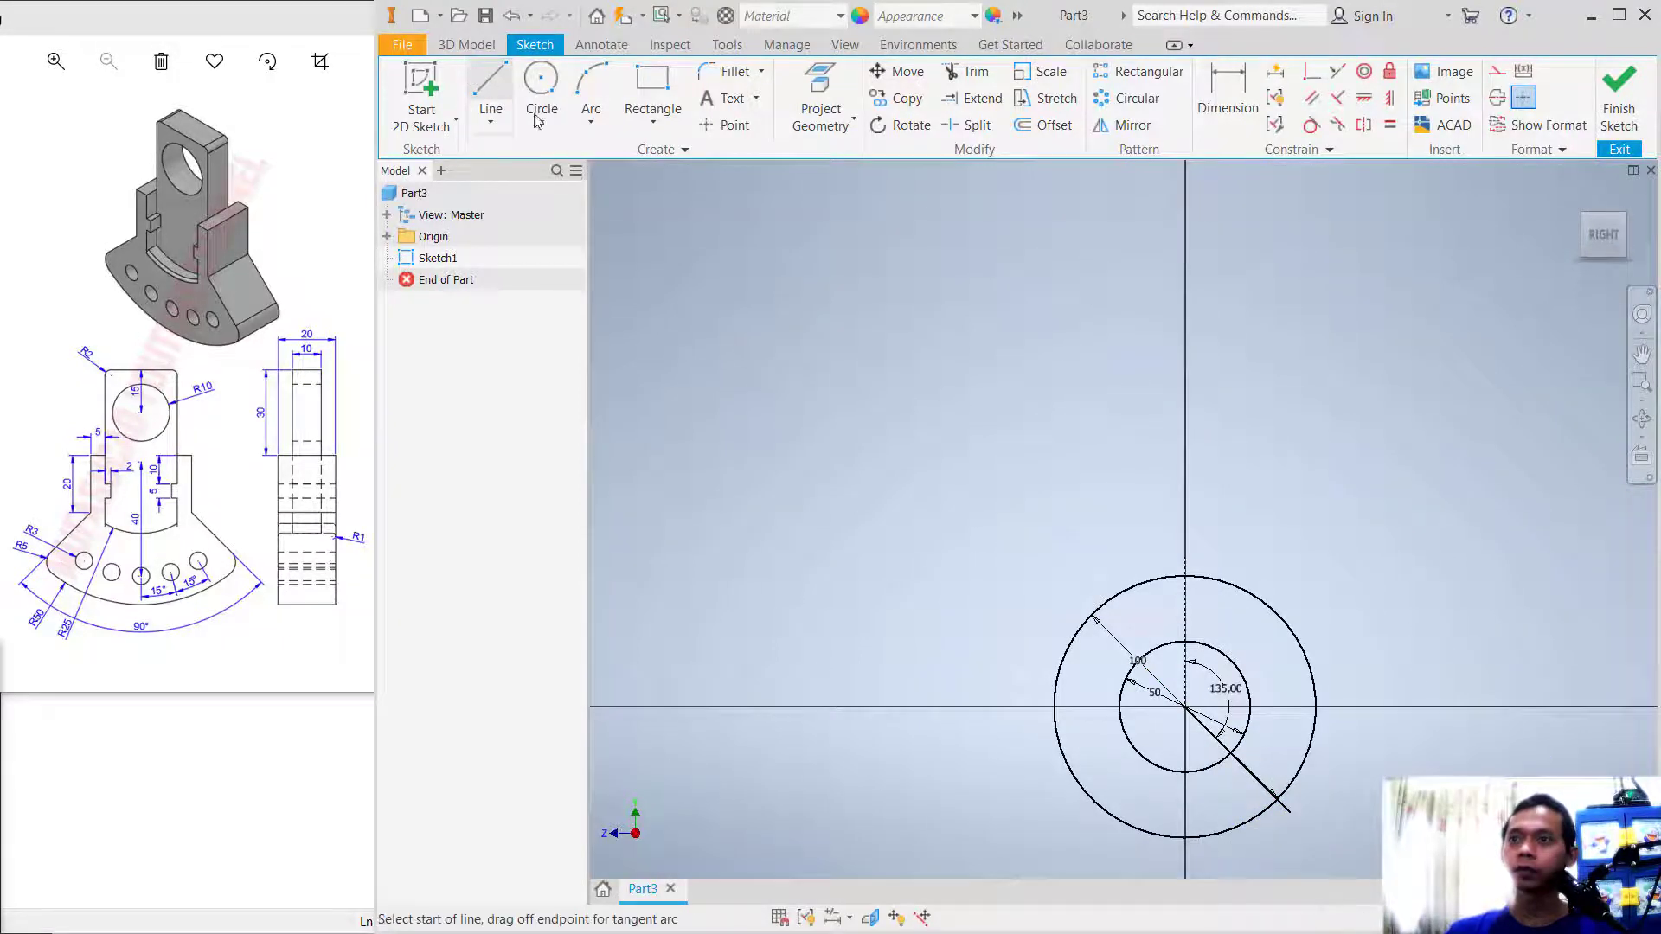
scroll(1229, 813, "up", 5)
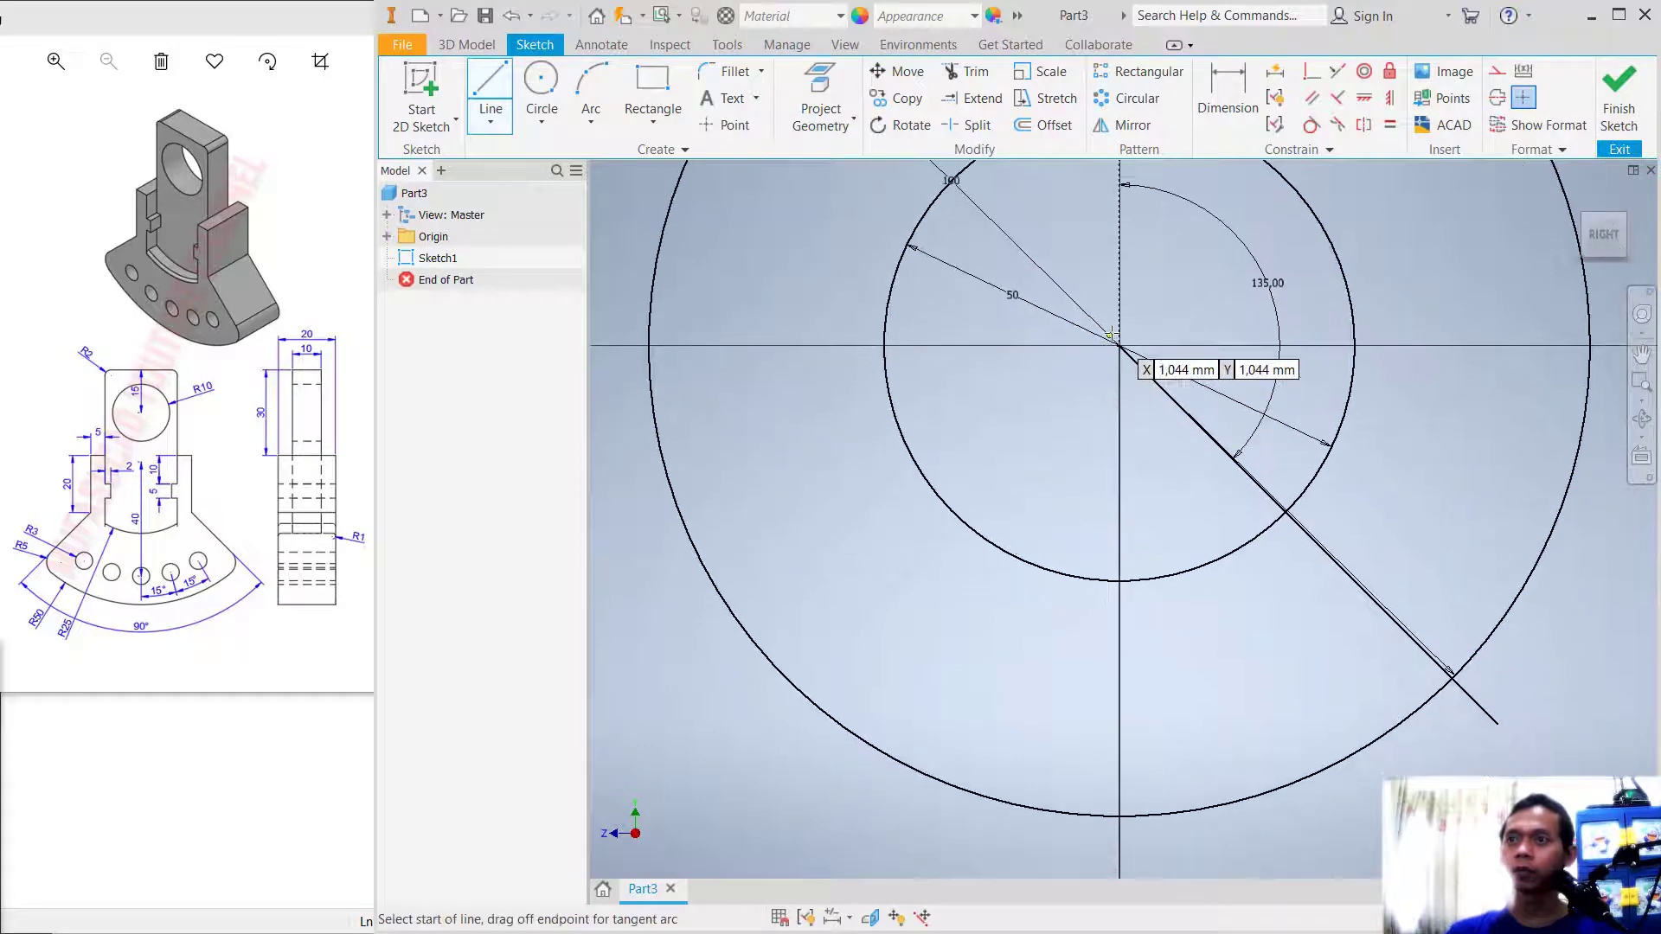
left_click(1120, 346)
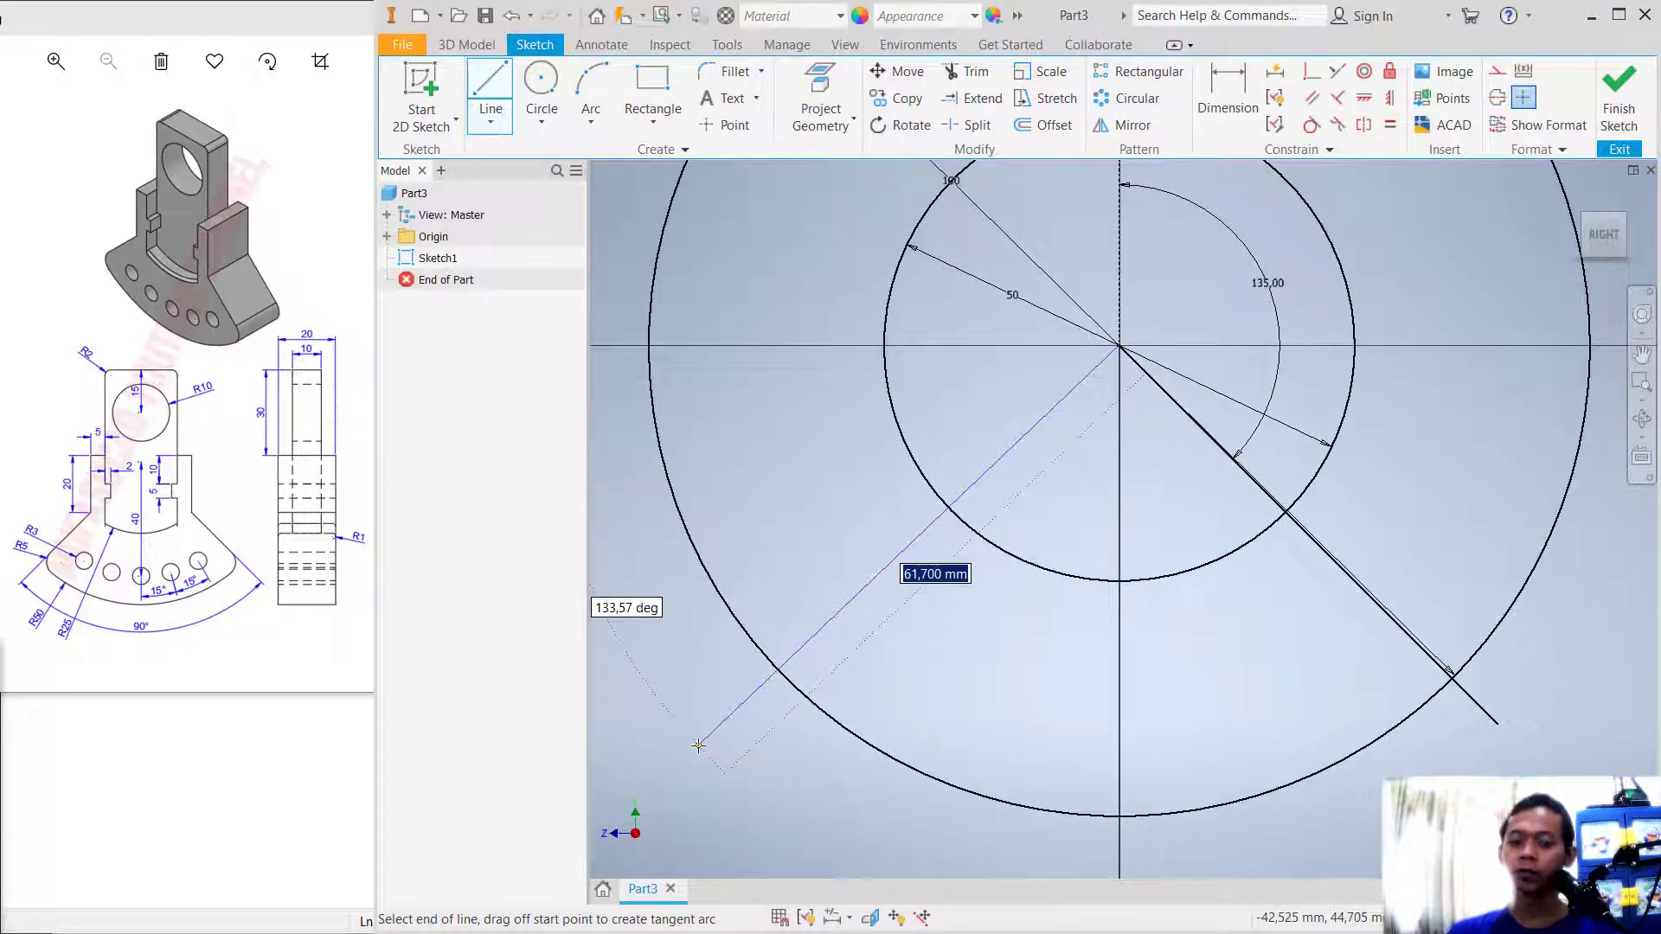
key("Tab")
type("1")
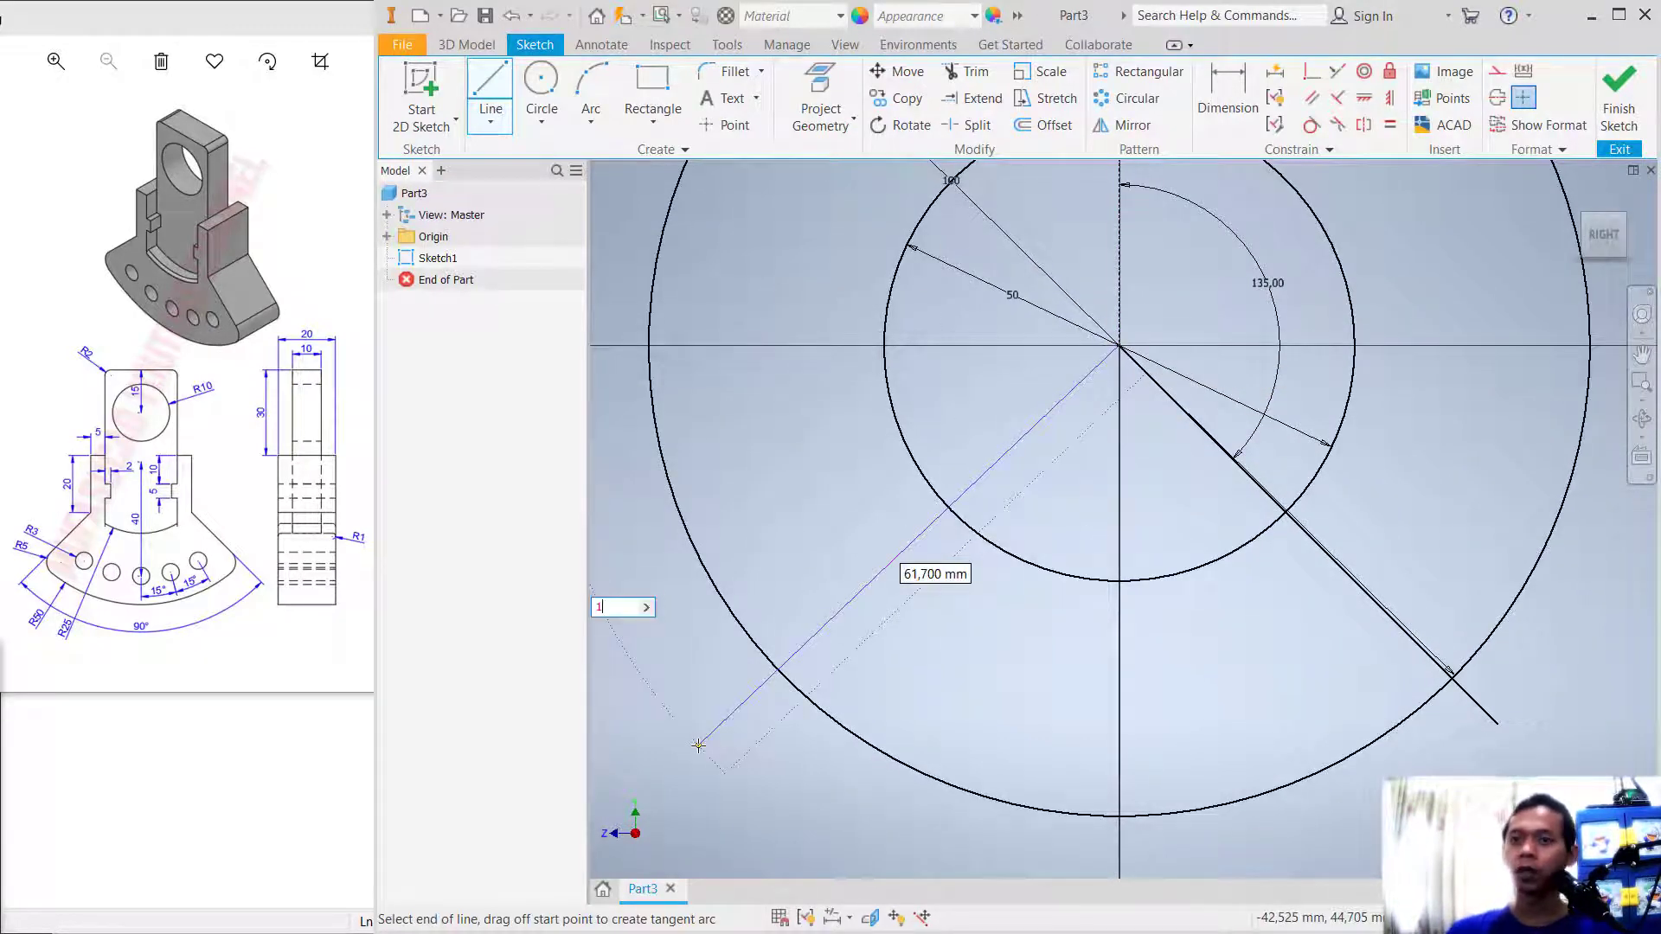
type("35")
key("Return")
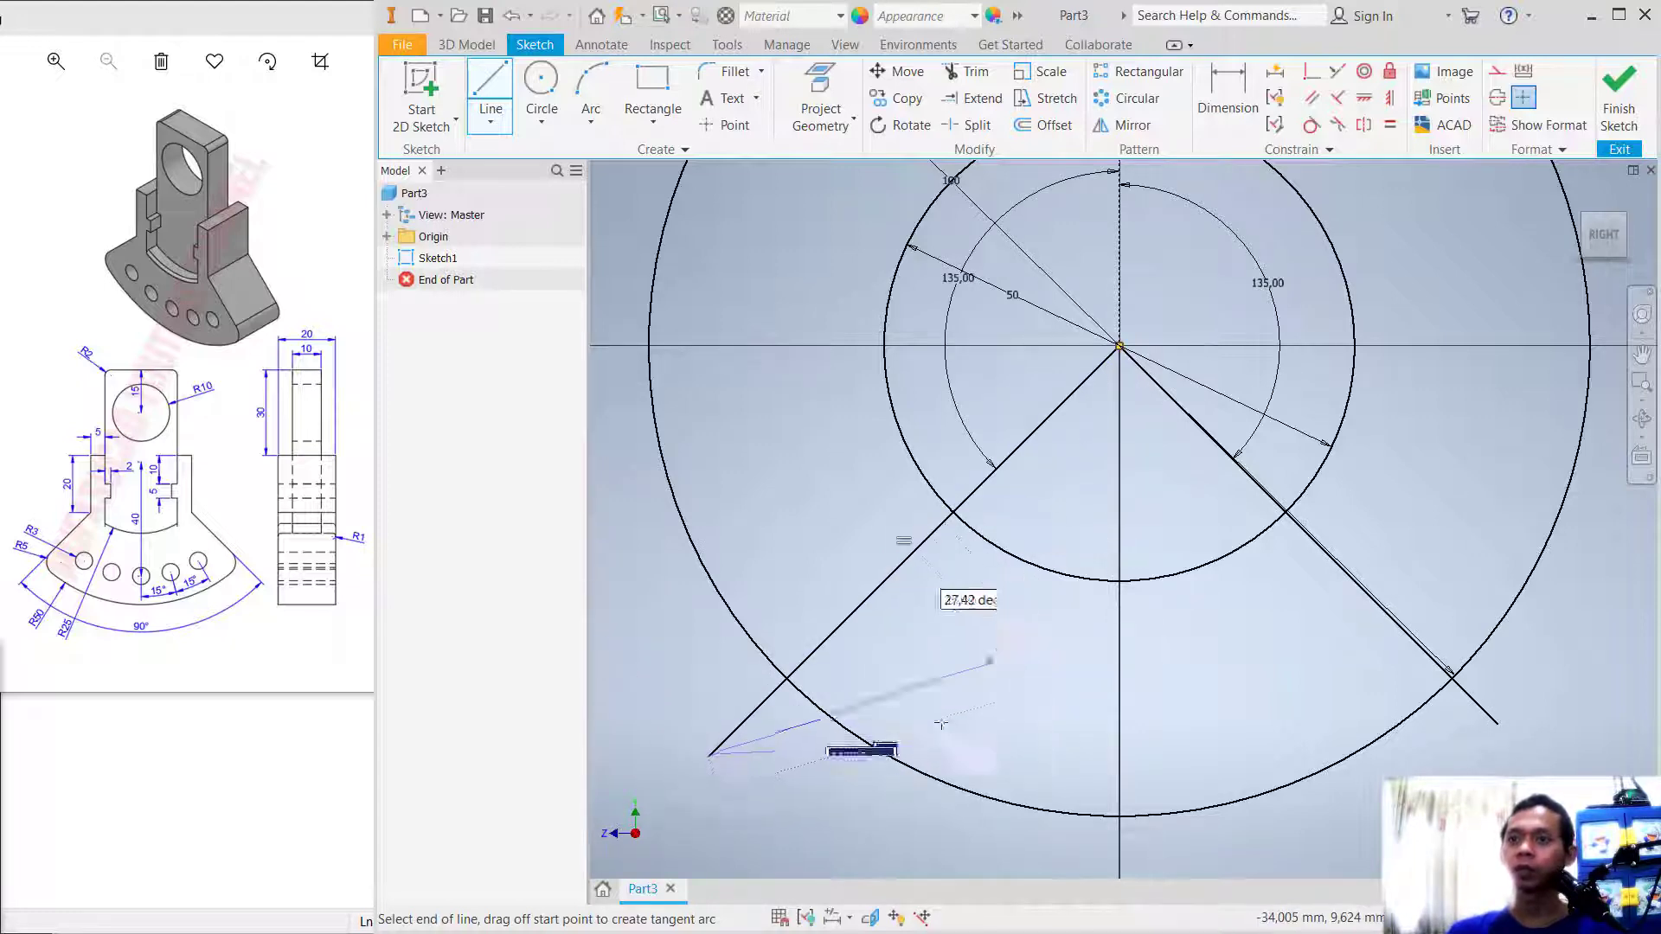
key("Escape")
scroll(1214, 540, "up", 3)
scroll(1215, 540, "down", 6)
scroll(1214, 536, "up", 2)
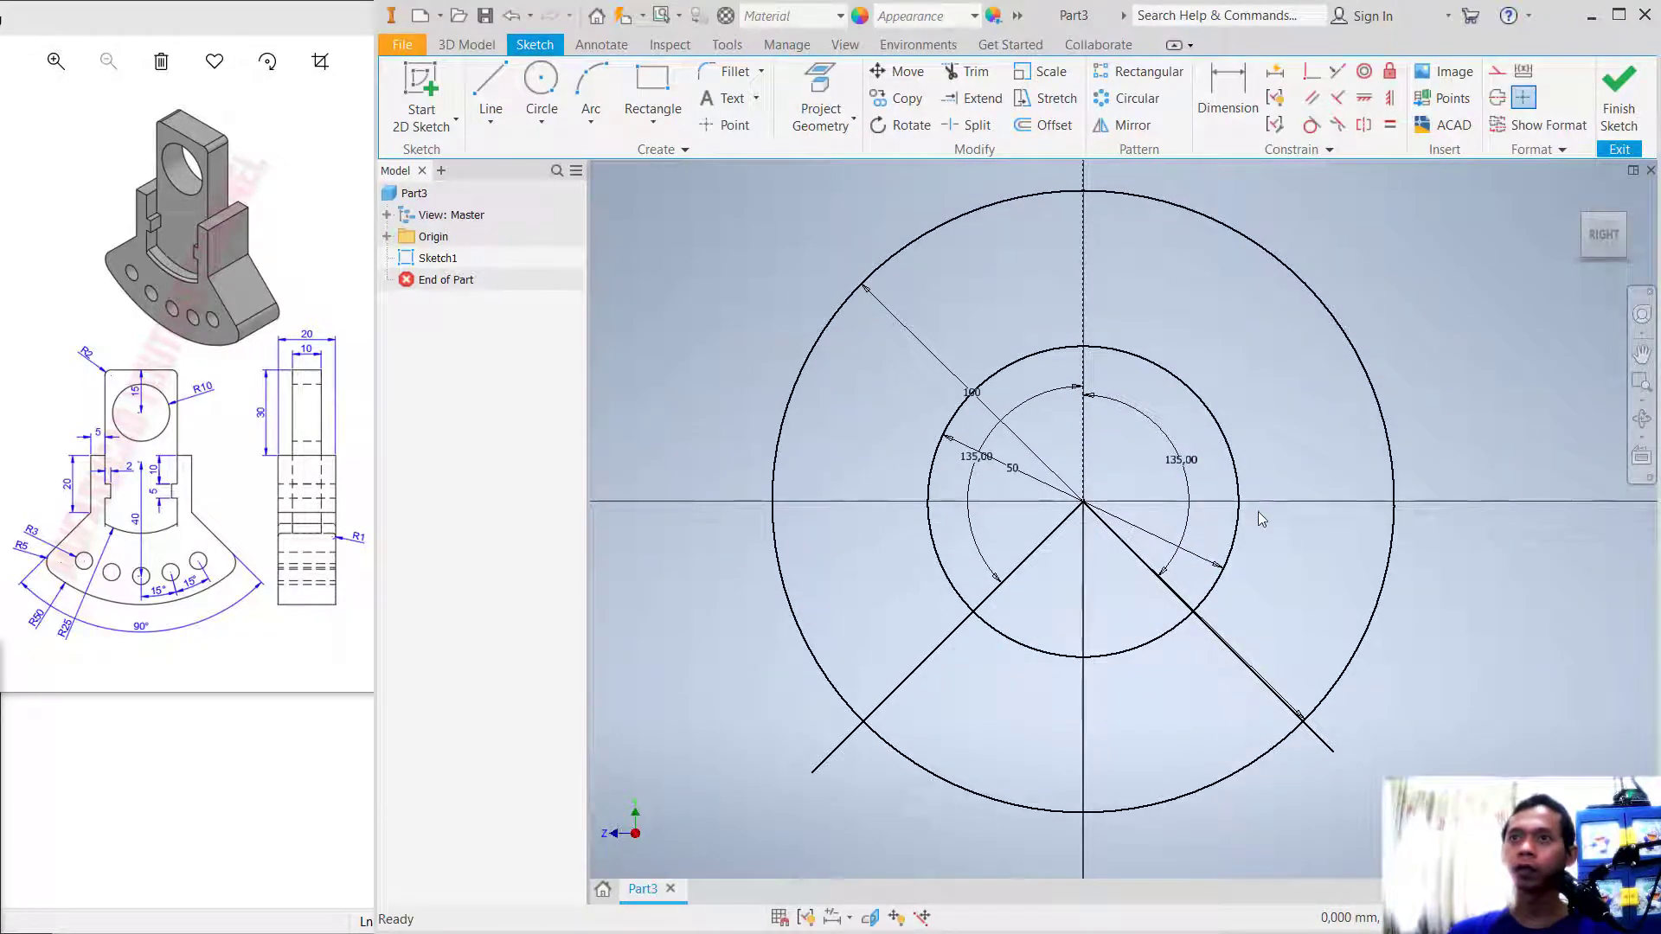
Trim the excess arcs and radial line overhangs to leave the fan outline.
left_click(976, 74)
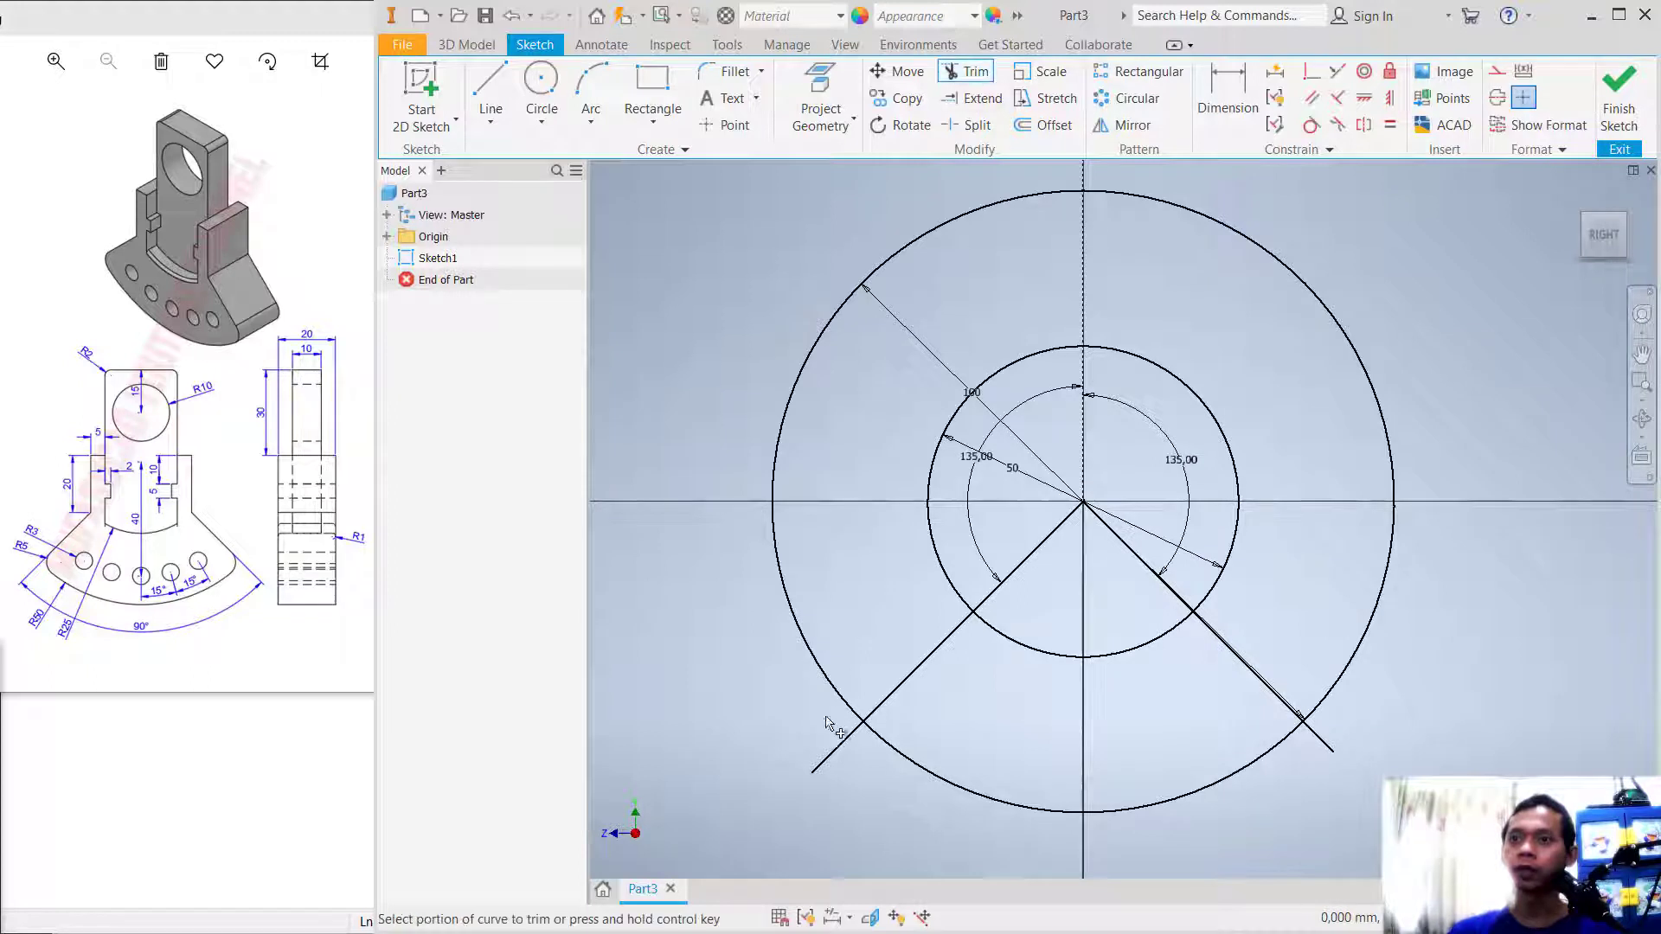
mouse_move(1324, 766)
left_mouse_down()
mouse_move(1339, 713)
mouse_move(1231, 475)
mouse_move(1094, 410)
mouse_move(862, 491)
mouse_move(723, 572)
left_mouse_up()
left_click(1025, 560)
left_click(1124, 543)
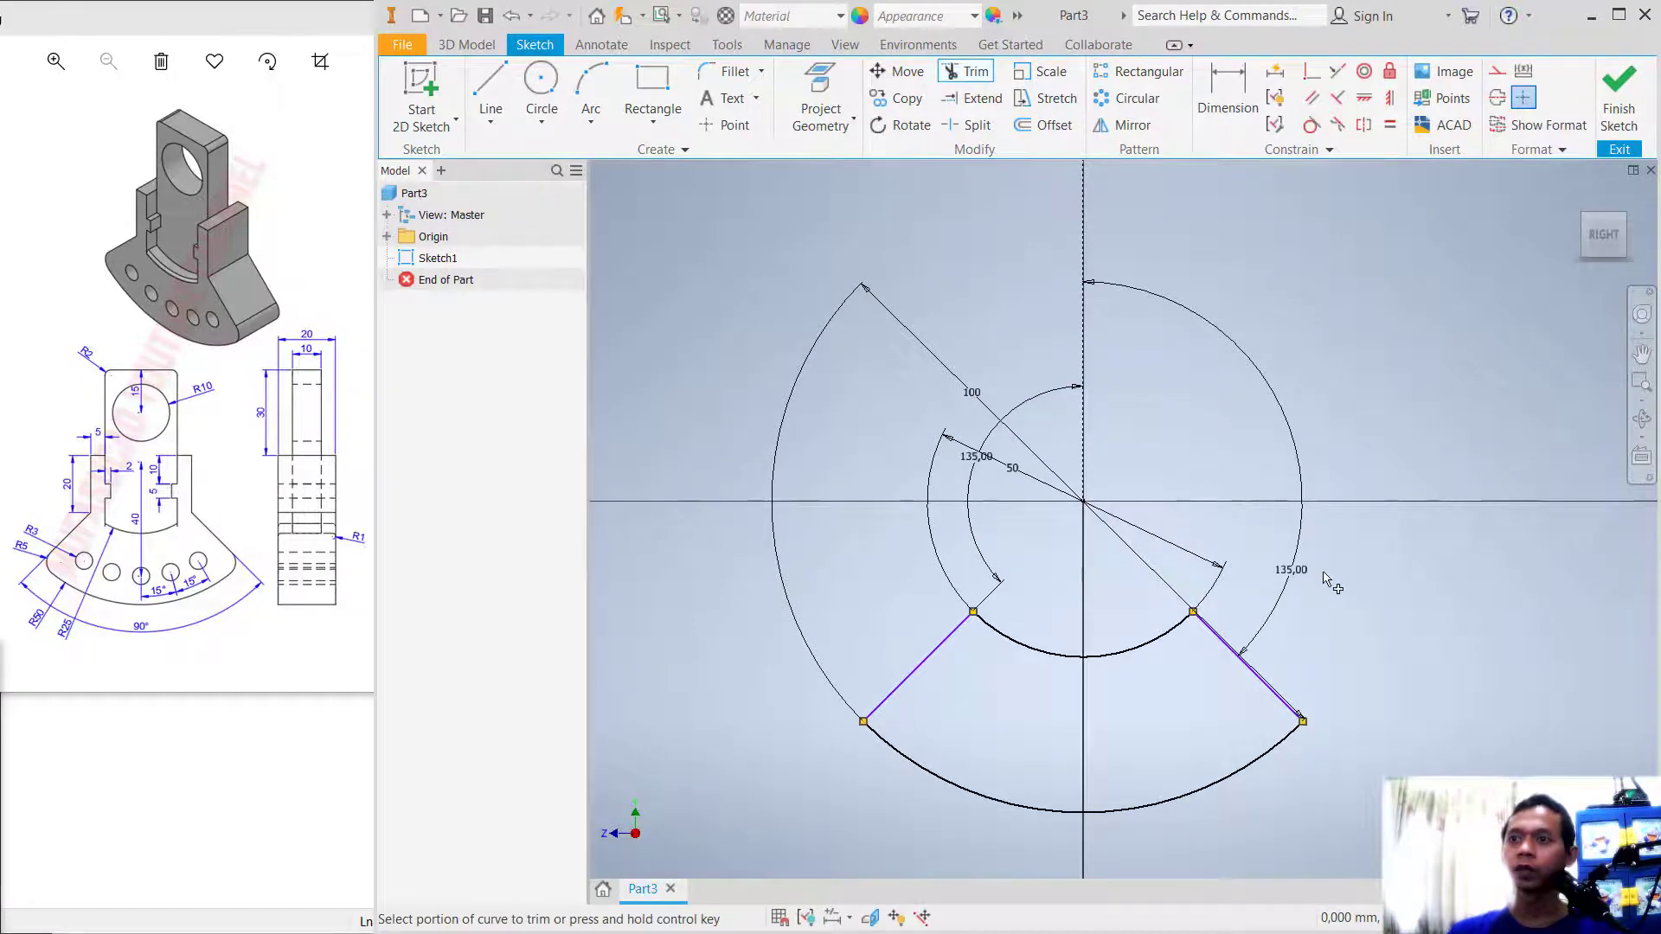
key("c")
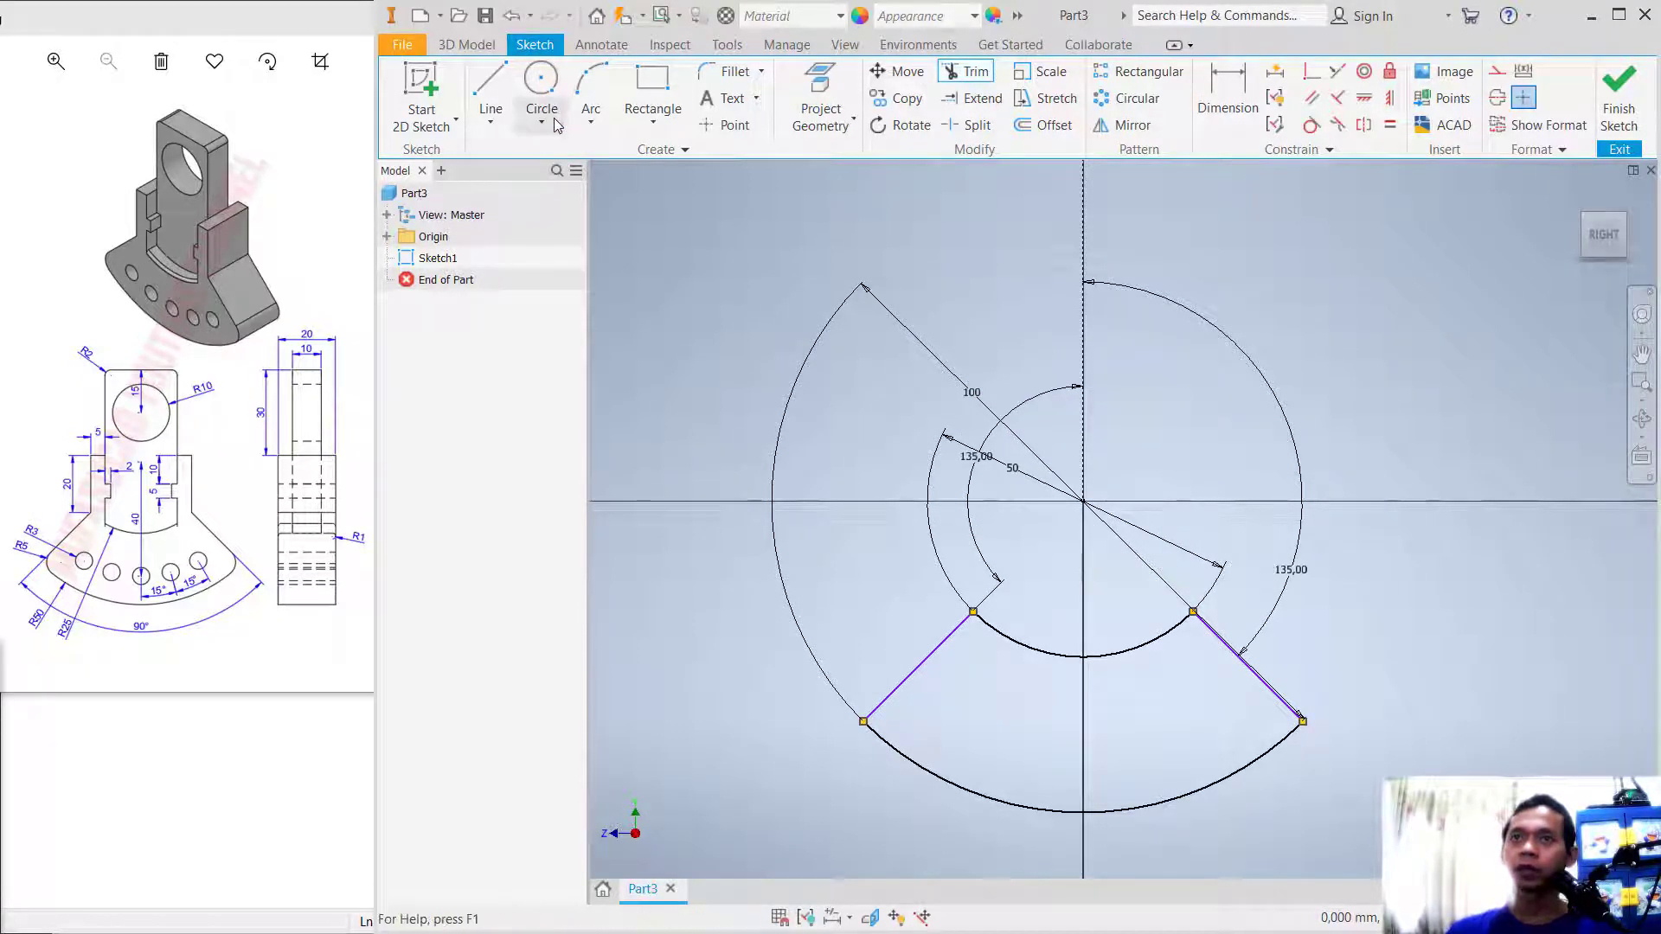
Draw a 6 mm hole circle centred on the vertical axis.
left_click(1082, 757)
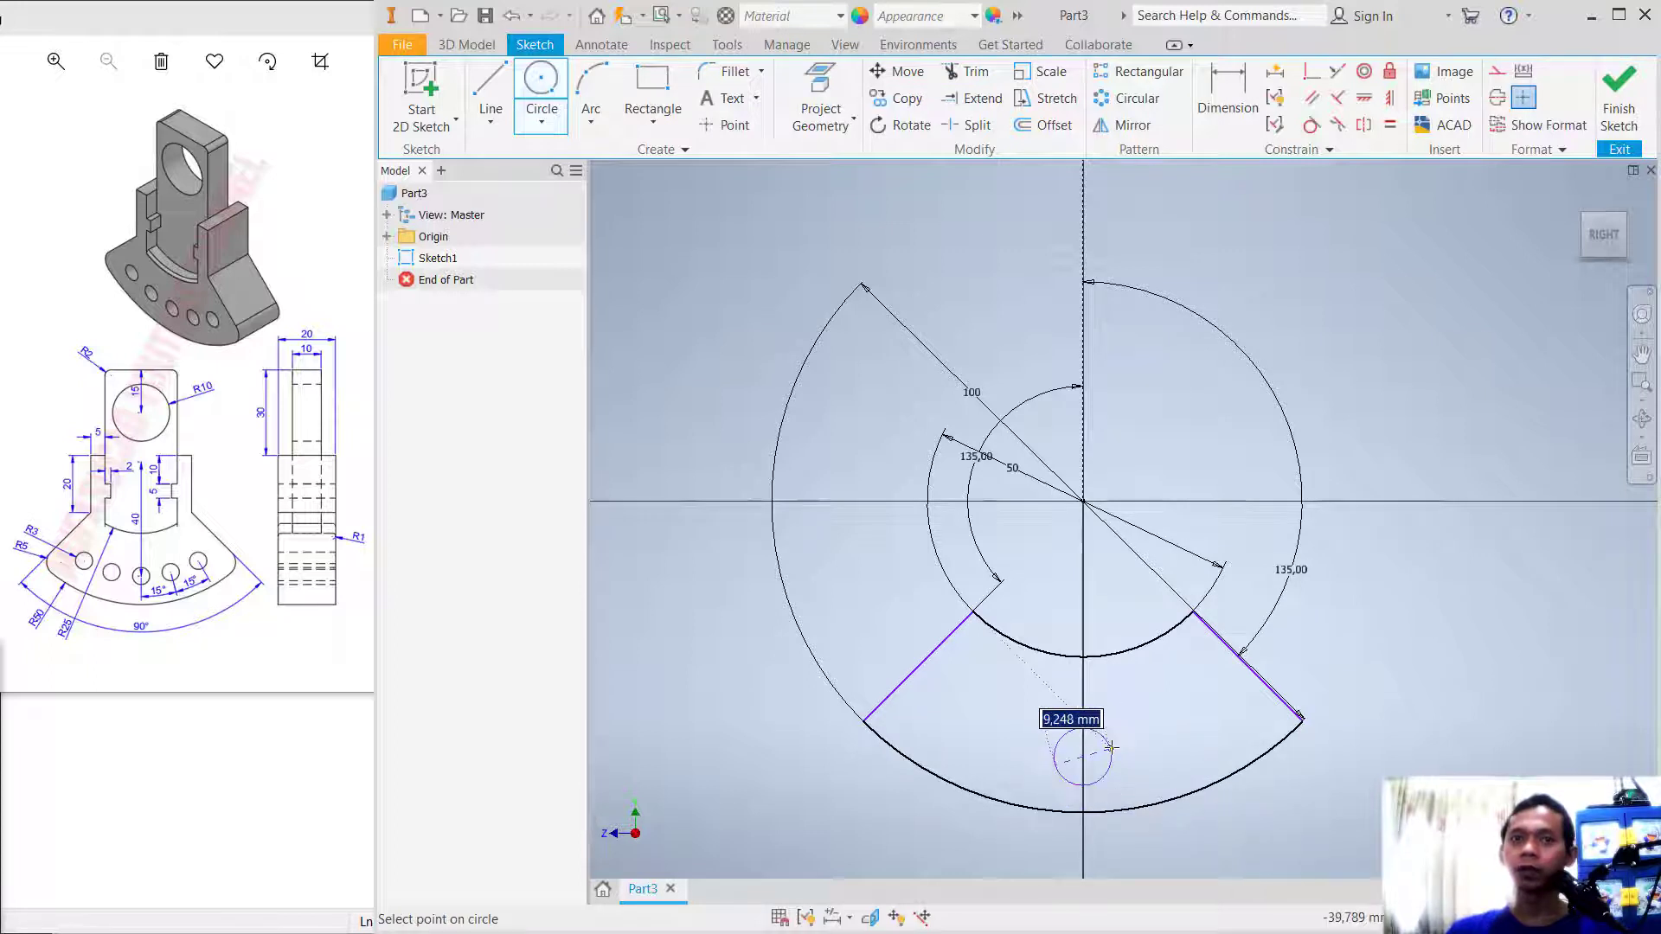
type("6")
key("Return")
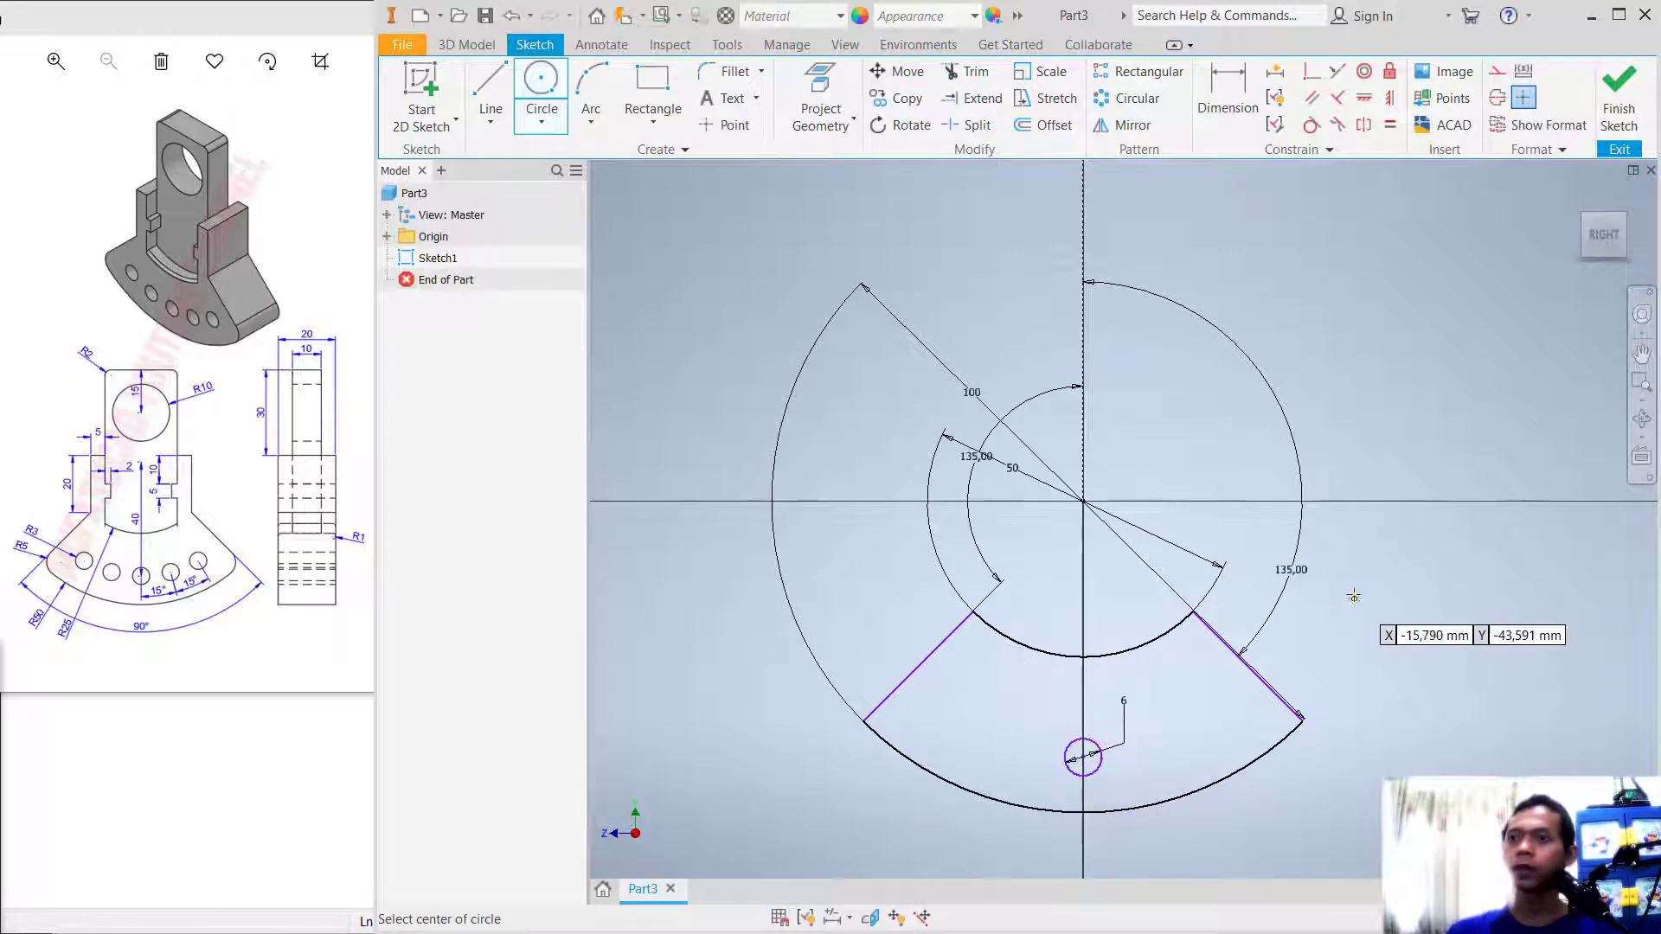
Dimension the hole centre 40 mm below the sector centre.
left_click(1241, 83)
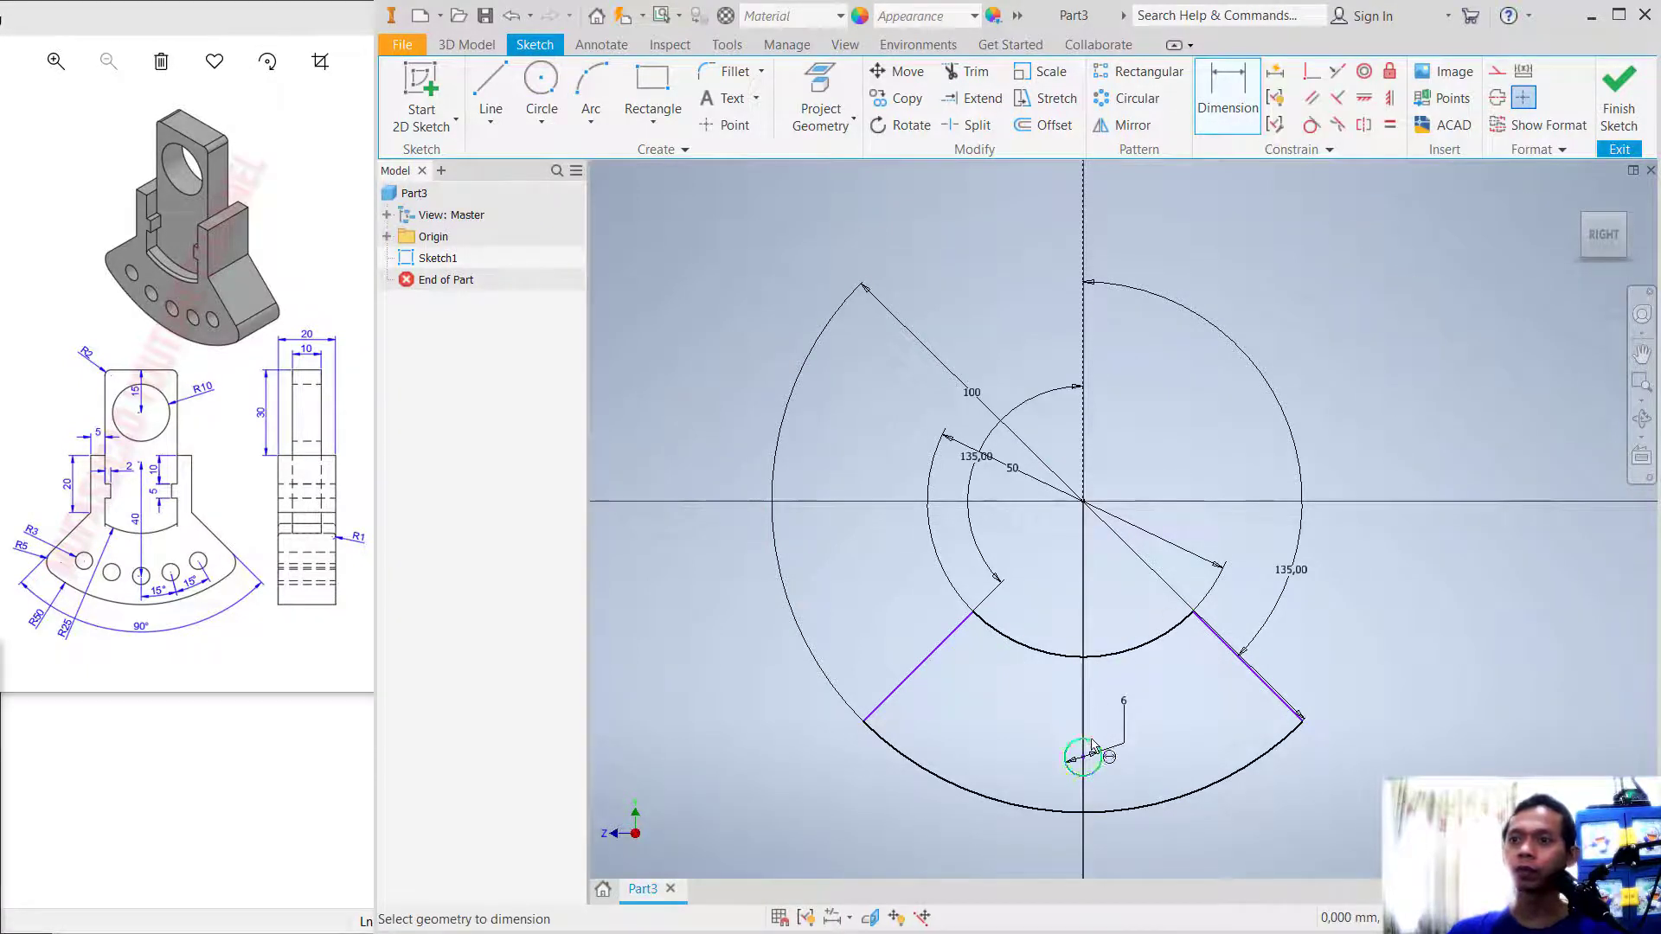
left_click(1084, 502)
left_click(1033, 578)
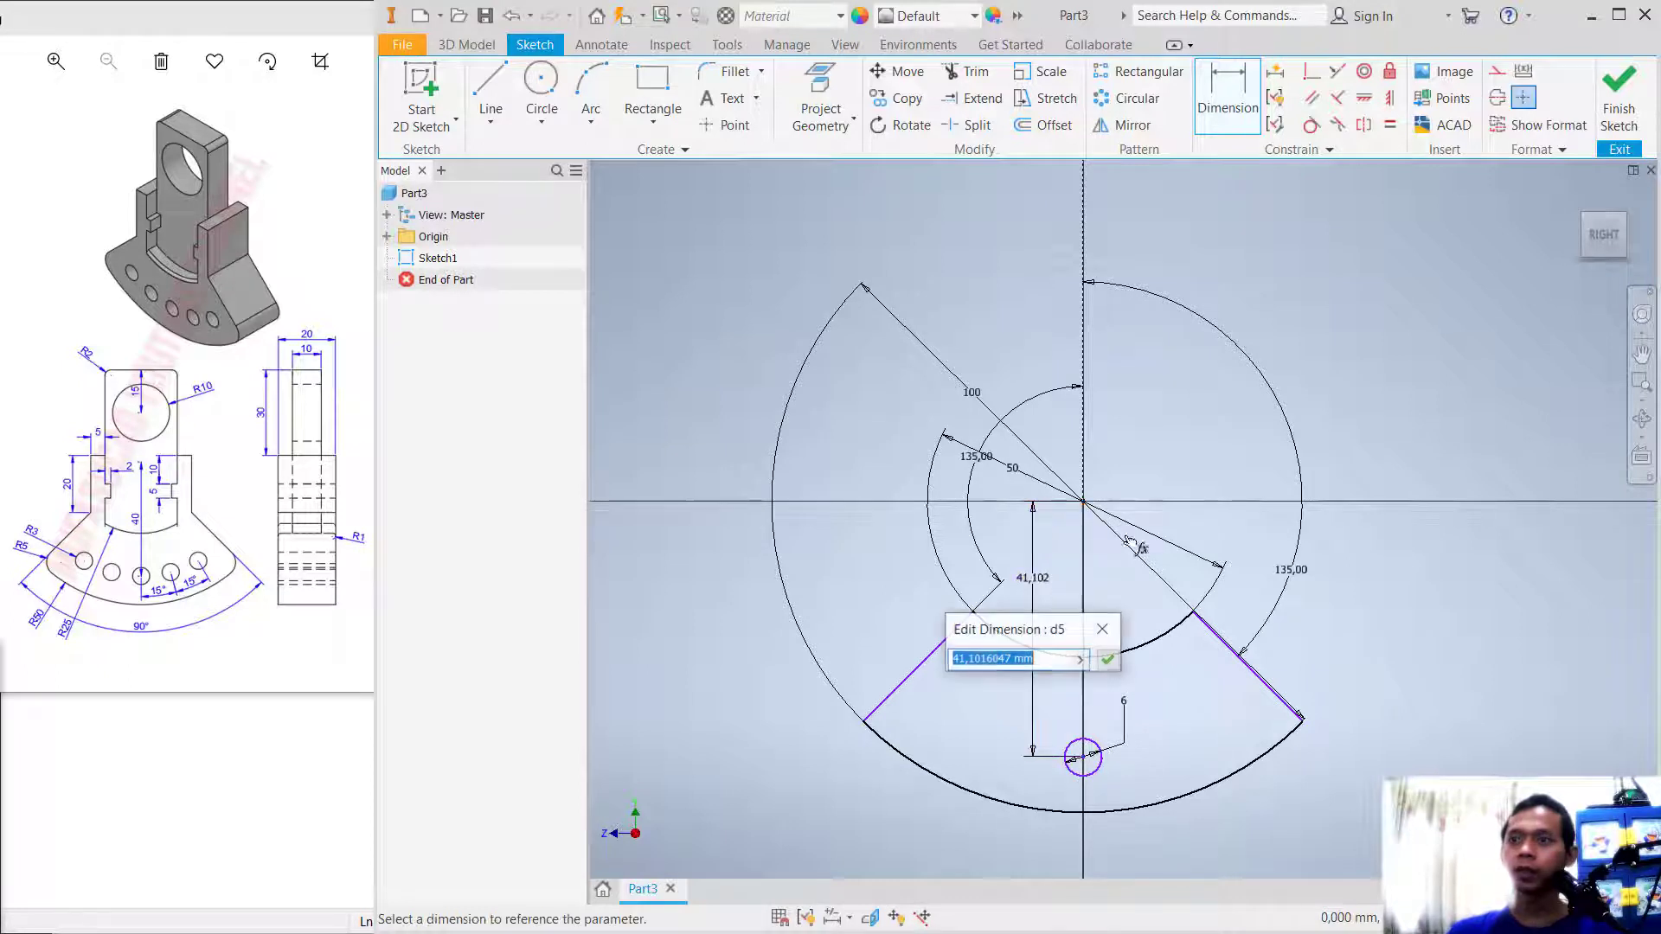
type("40")
key("Return")
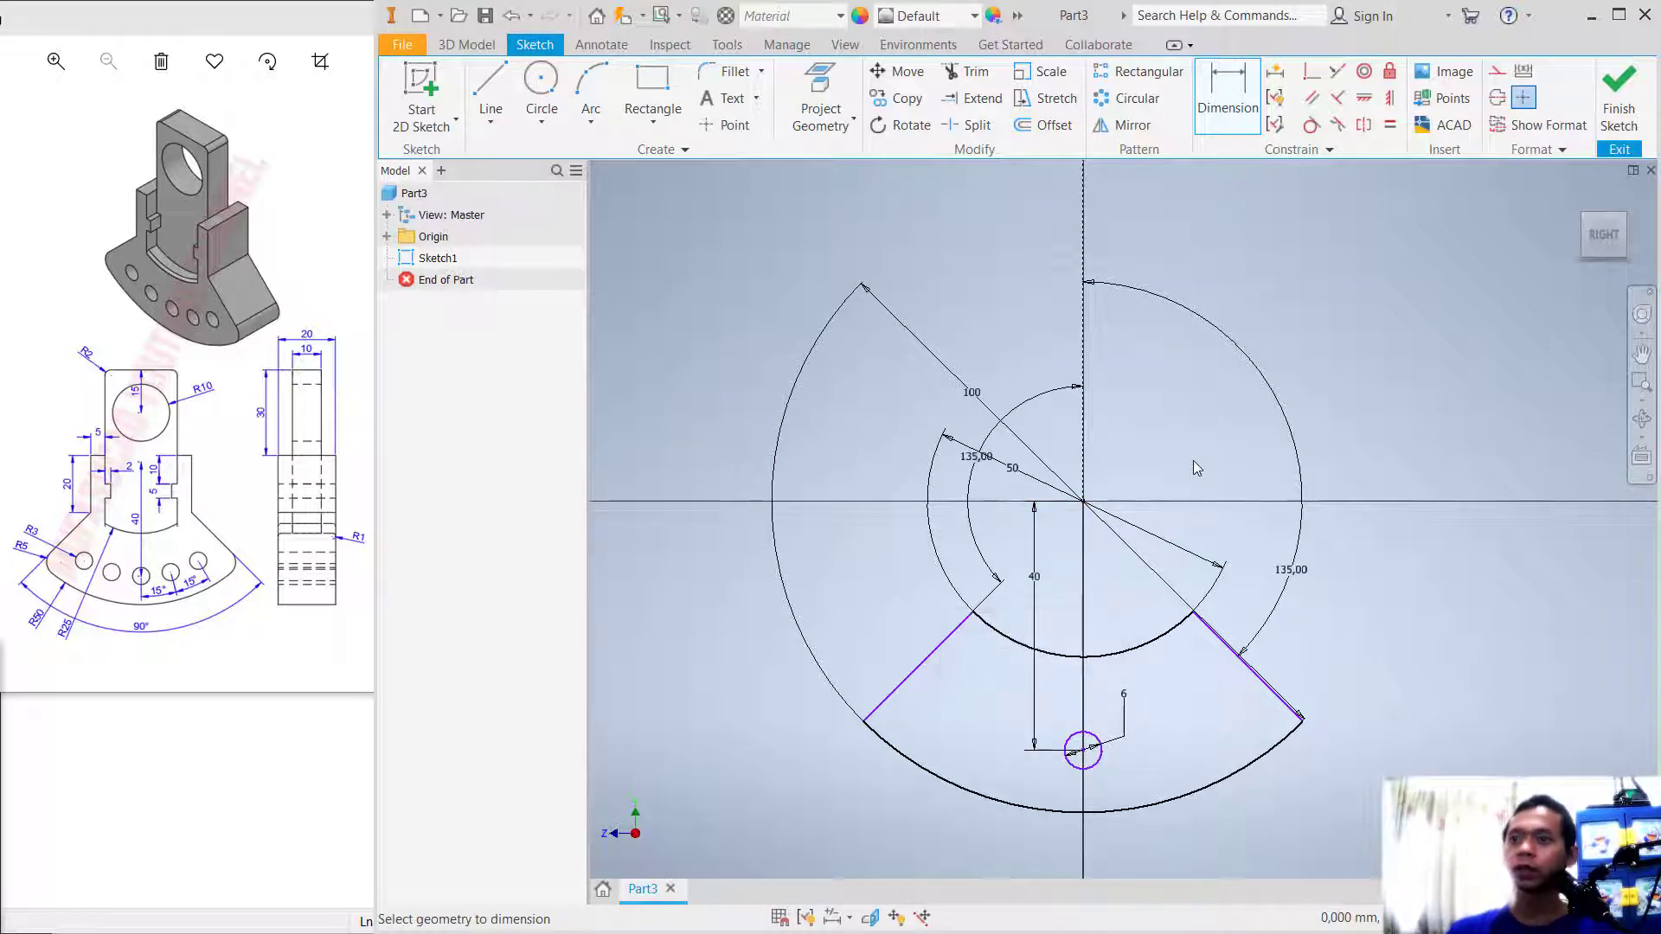
scroll(1208, 644, "up", 3)
scroll(1116, 524, "down", 3)
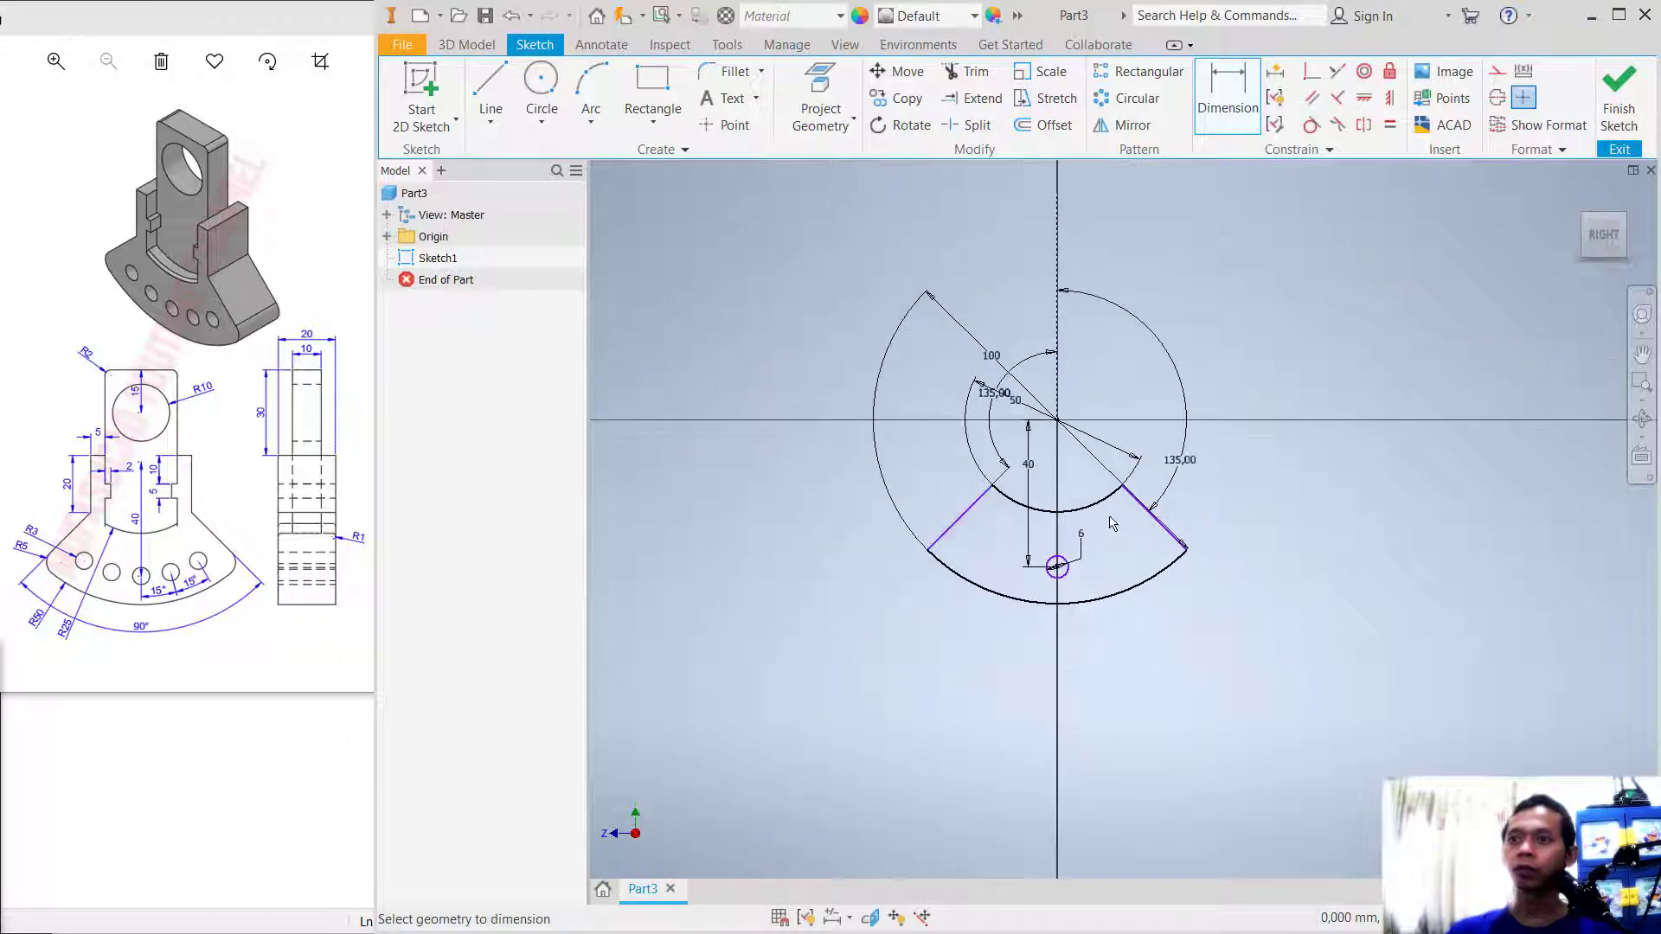
scroll(1083, 534, "up", 4)
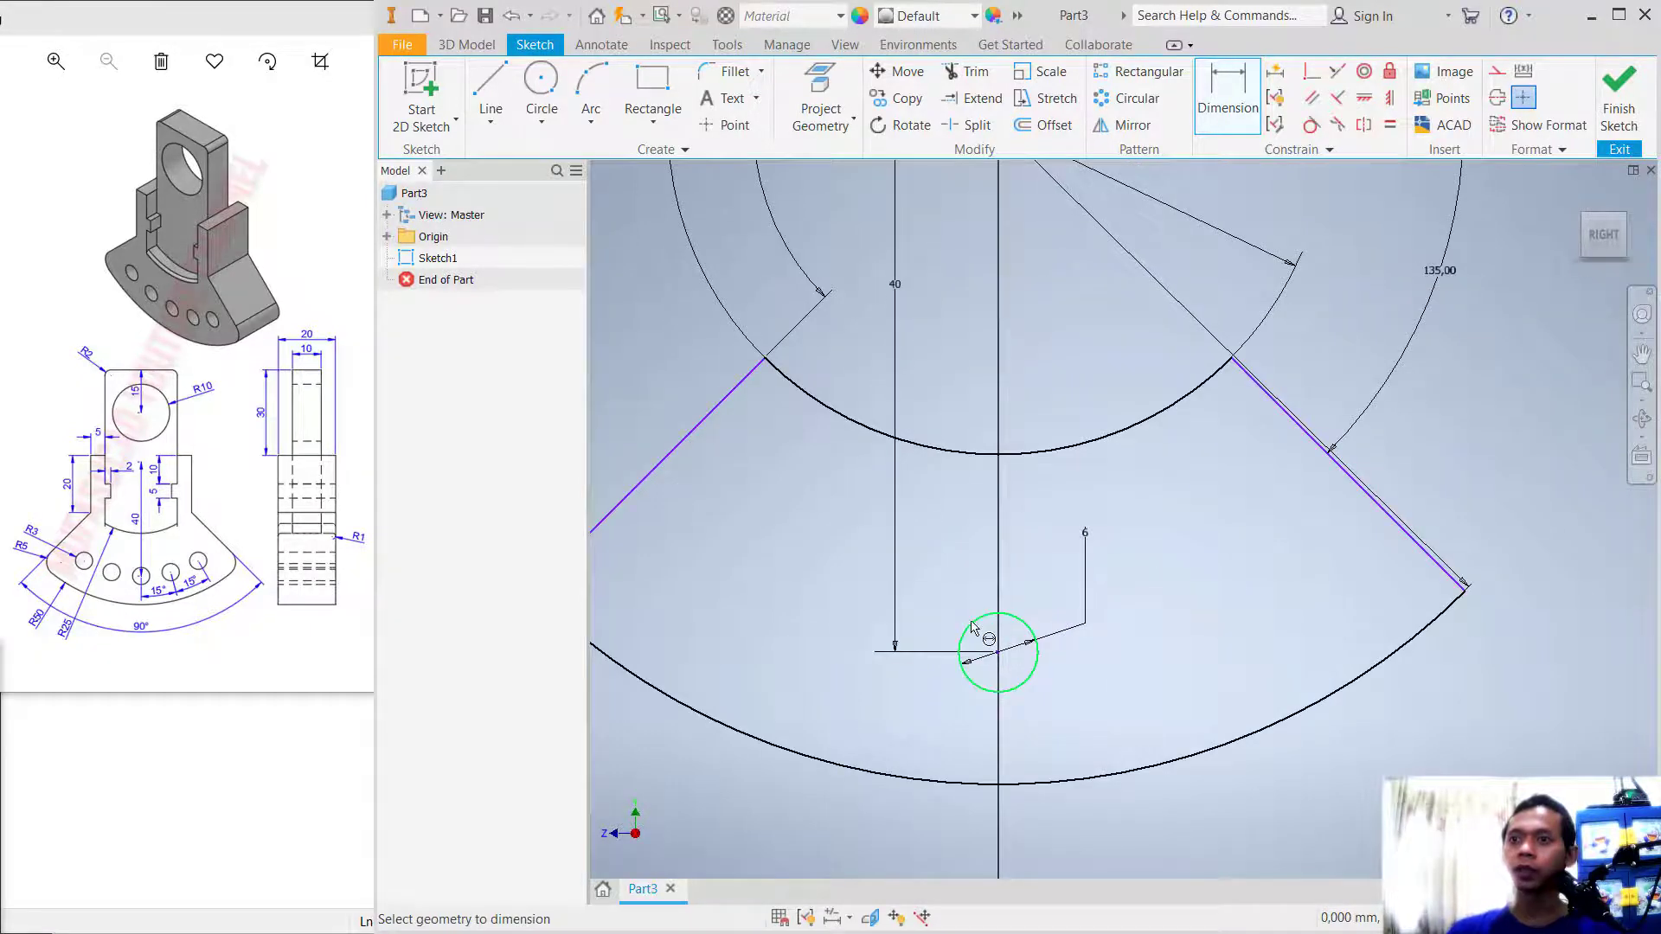
mouse_move(1035, 548)
middle_mouse_down()
mouse_move(1142, 537)
mouse_move(1134, 553)
middle_mouse_up()
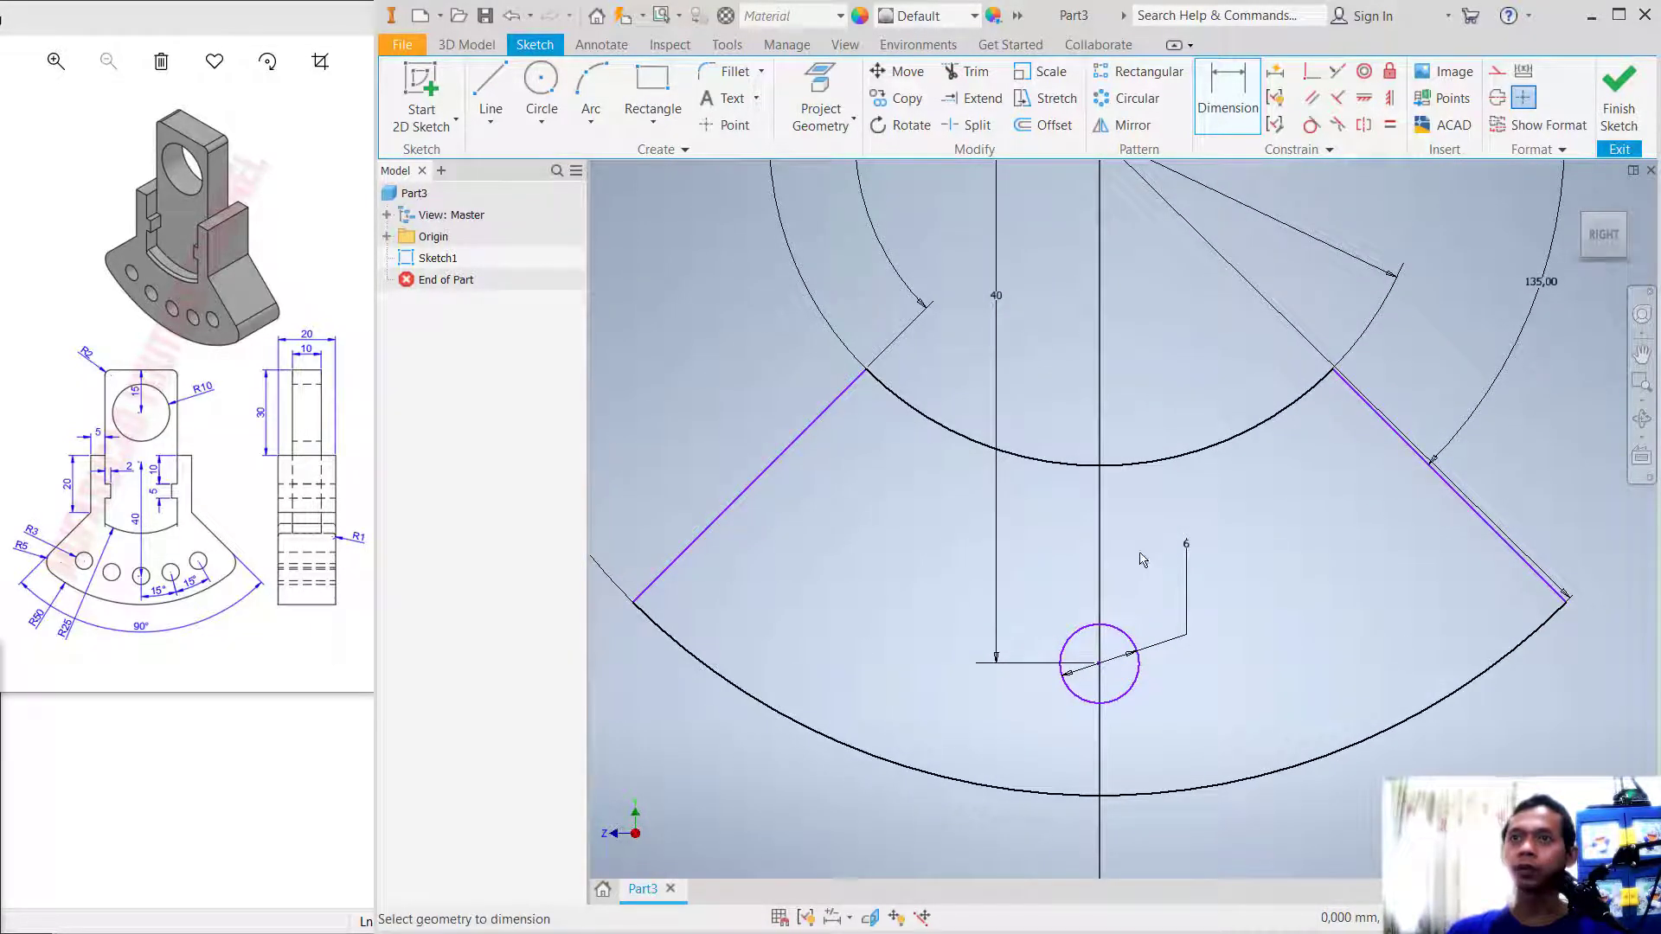
left_click(901, 124)
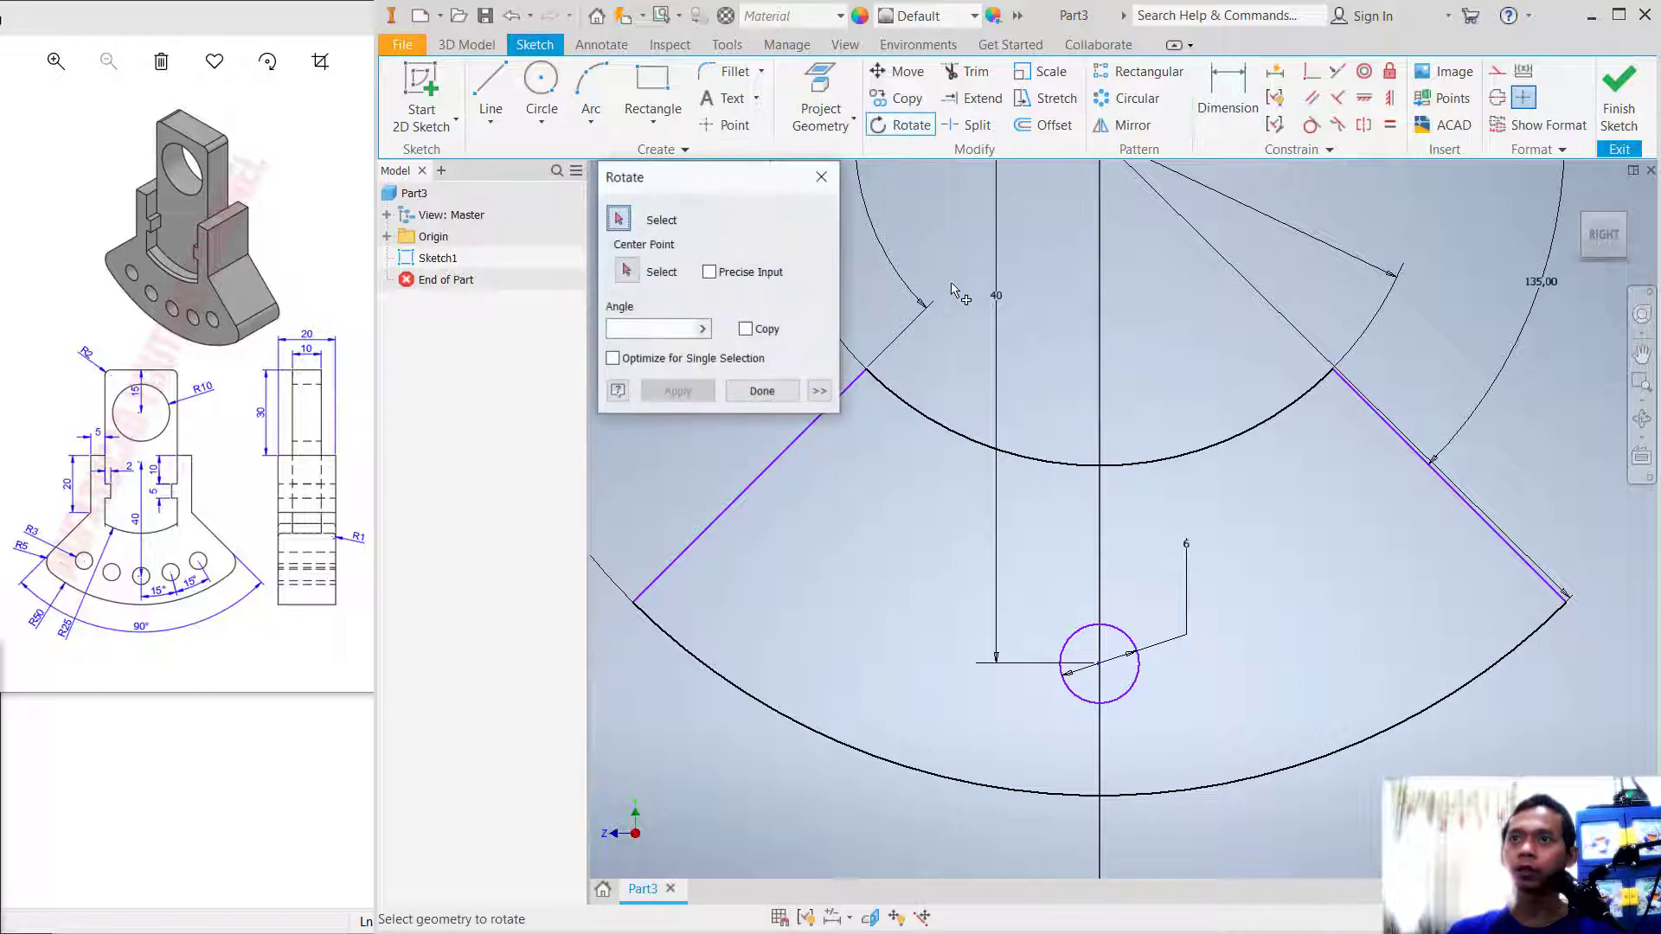
Copy the hole circle rotated 15° about the sector centre.
left_click(1087, 636)
left_click(626, 271)
middle_click_drag(1125, 313, 1122, 357)
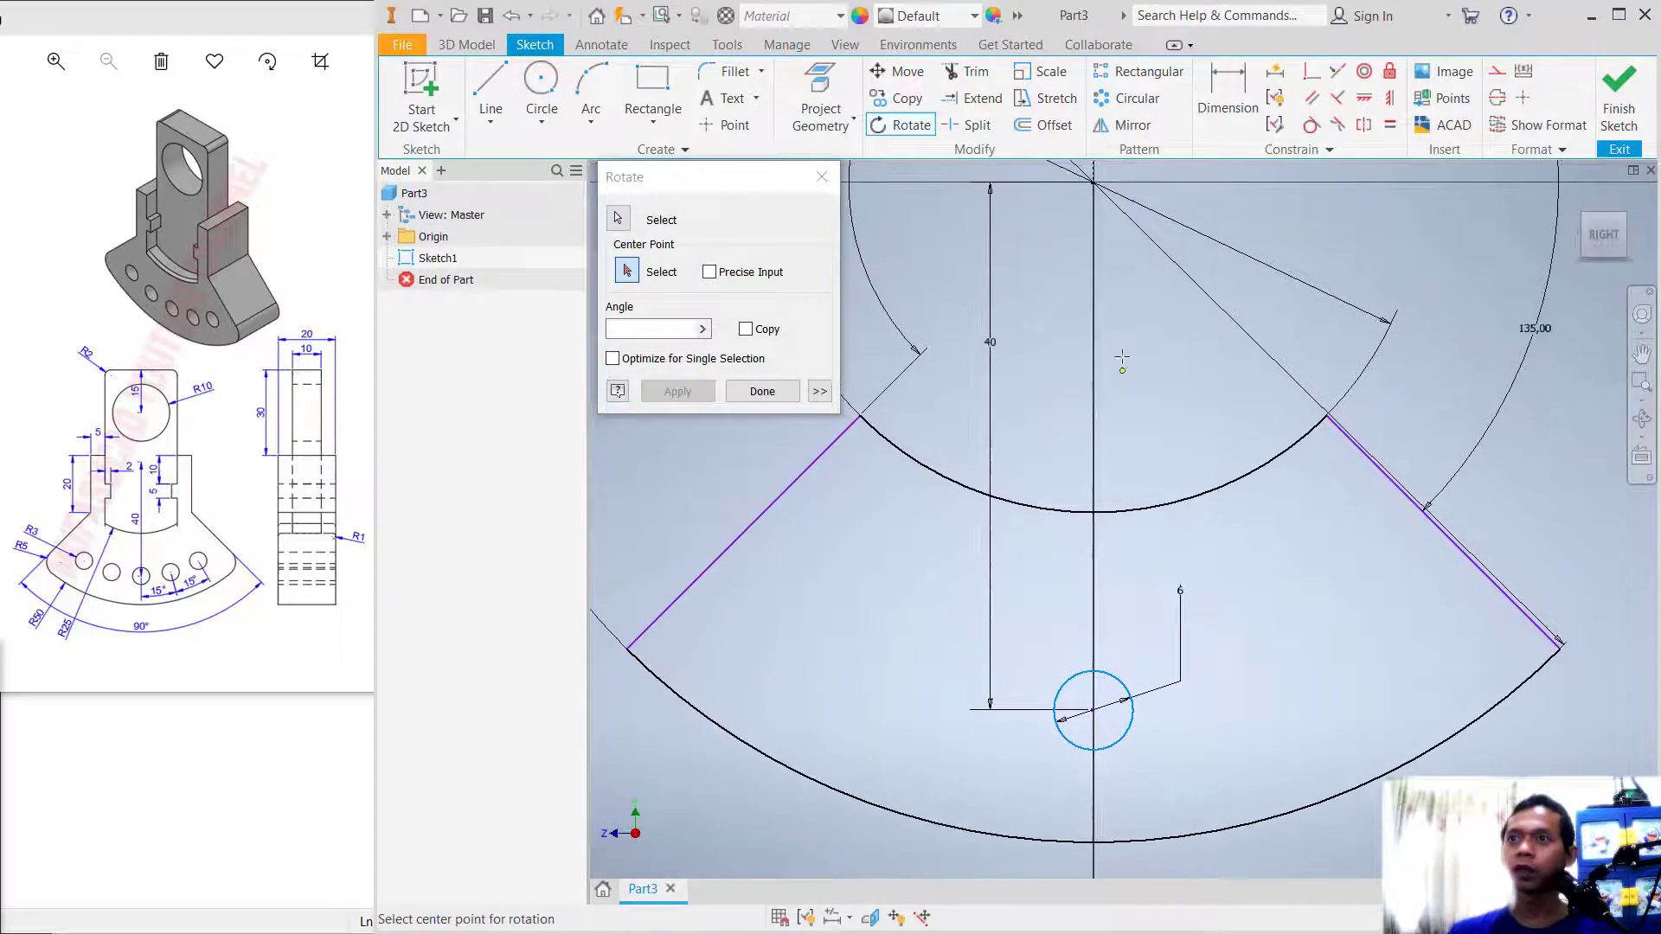
left_click(1092, 181)
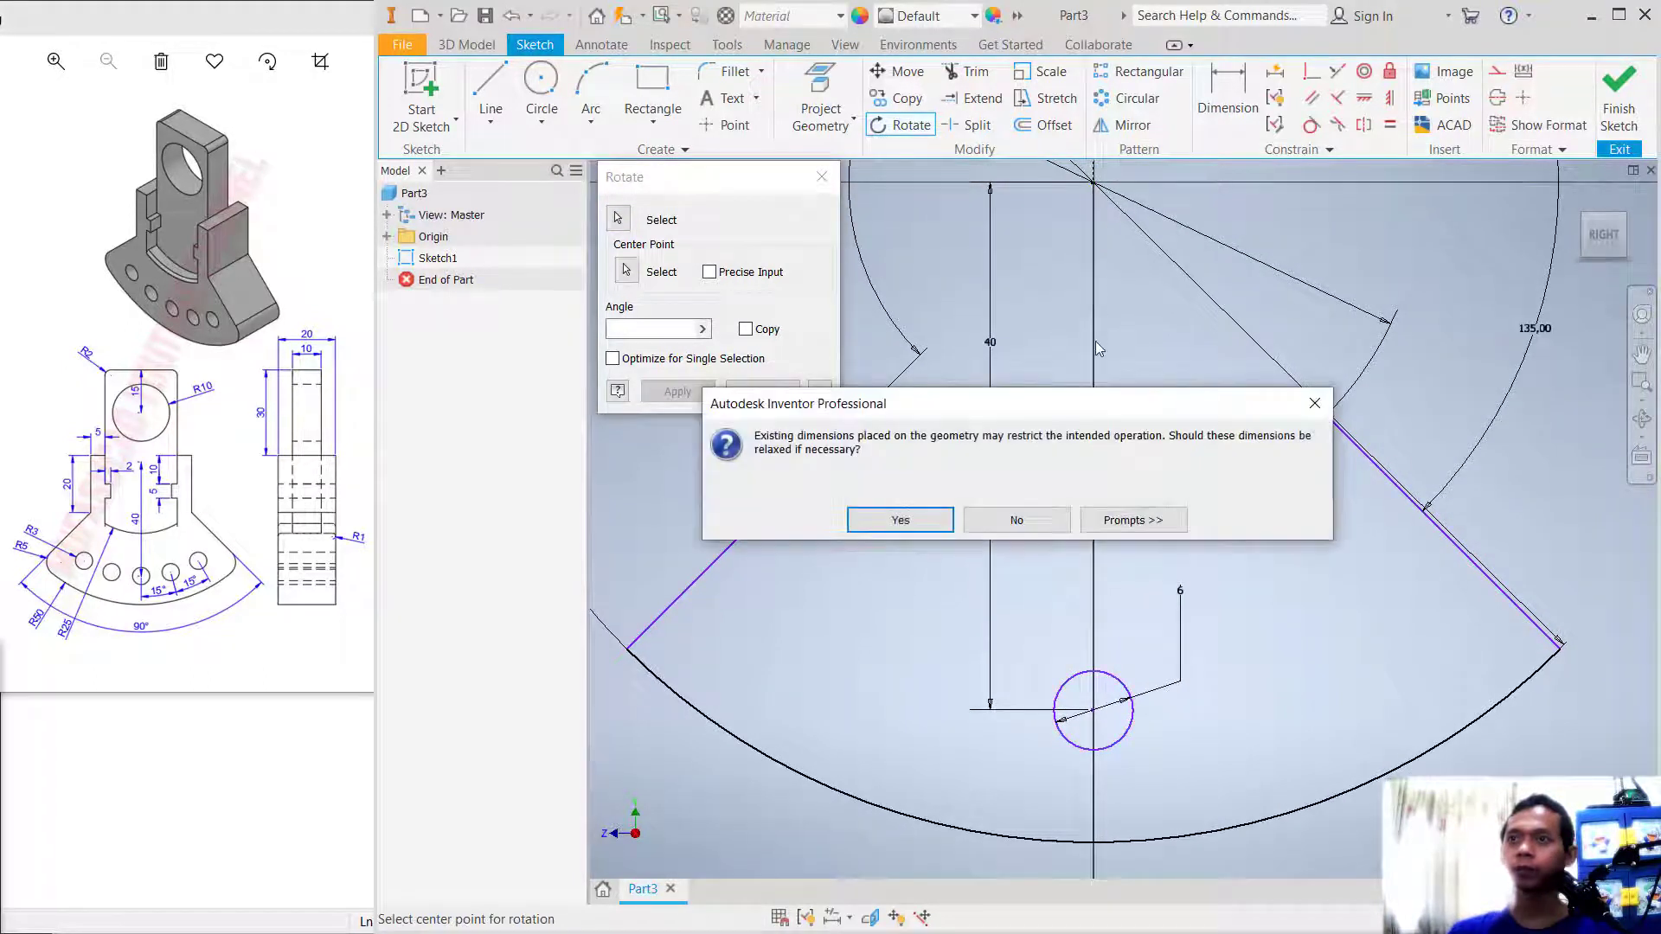
left_click(982, 526)
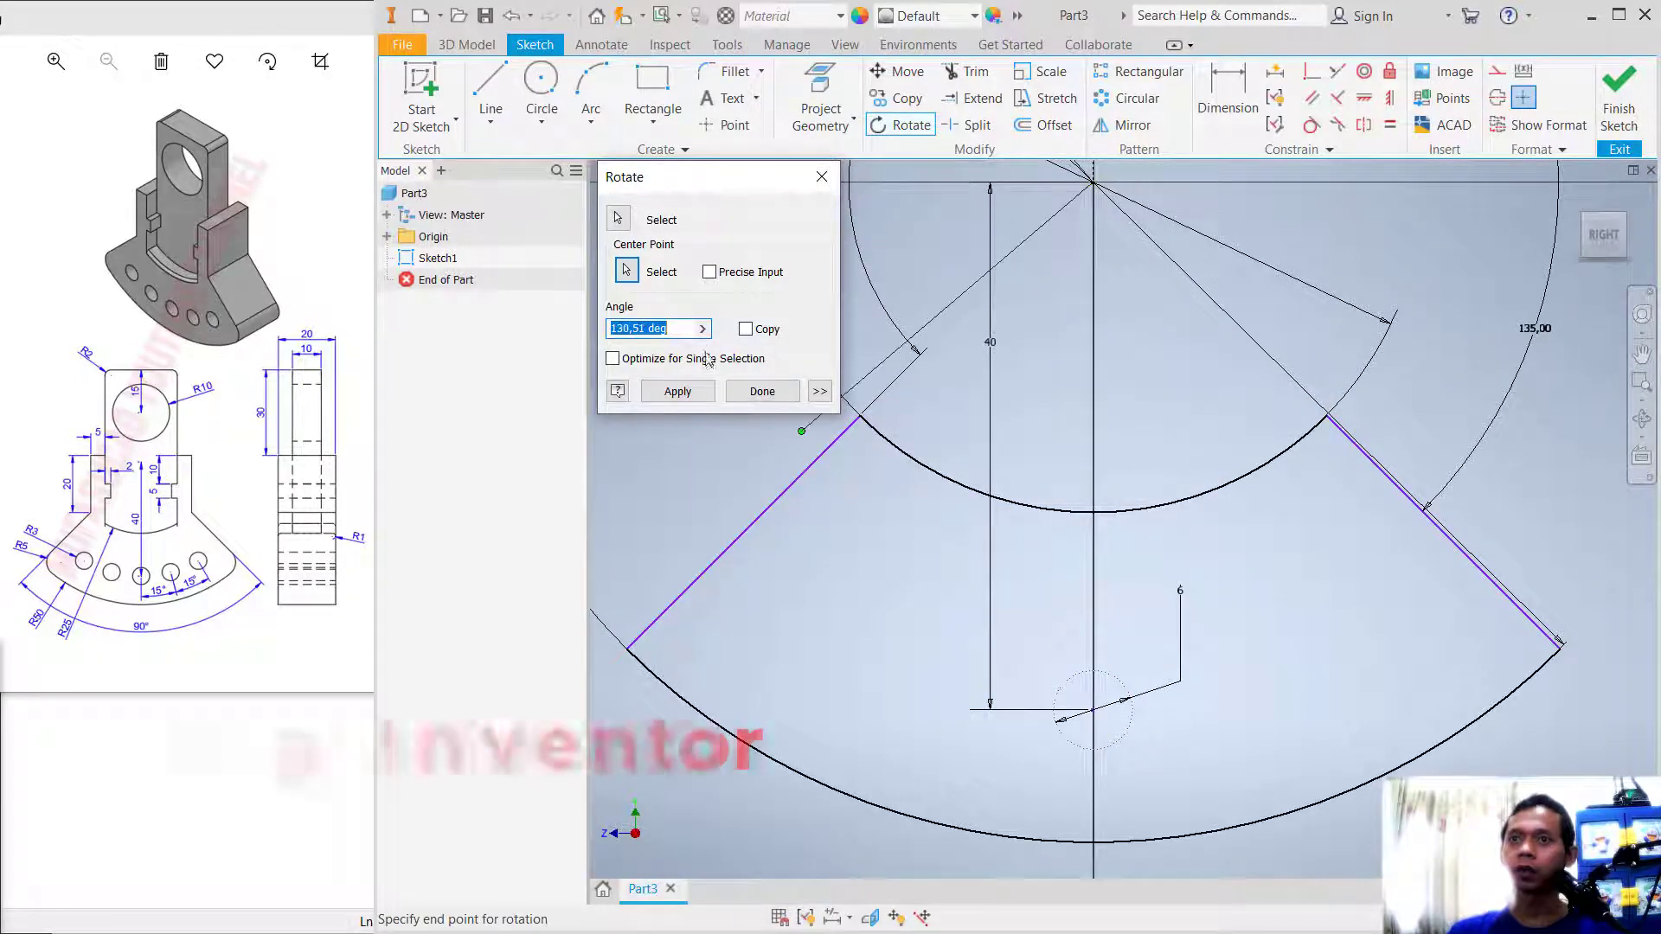
type("15")
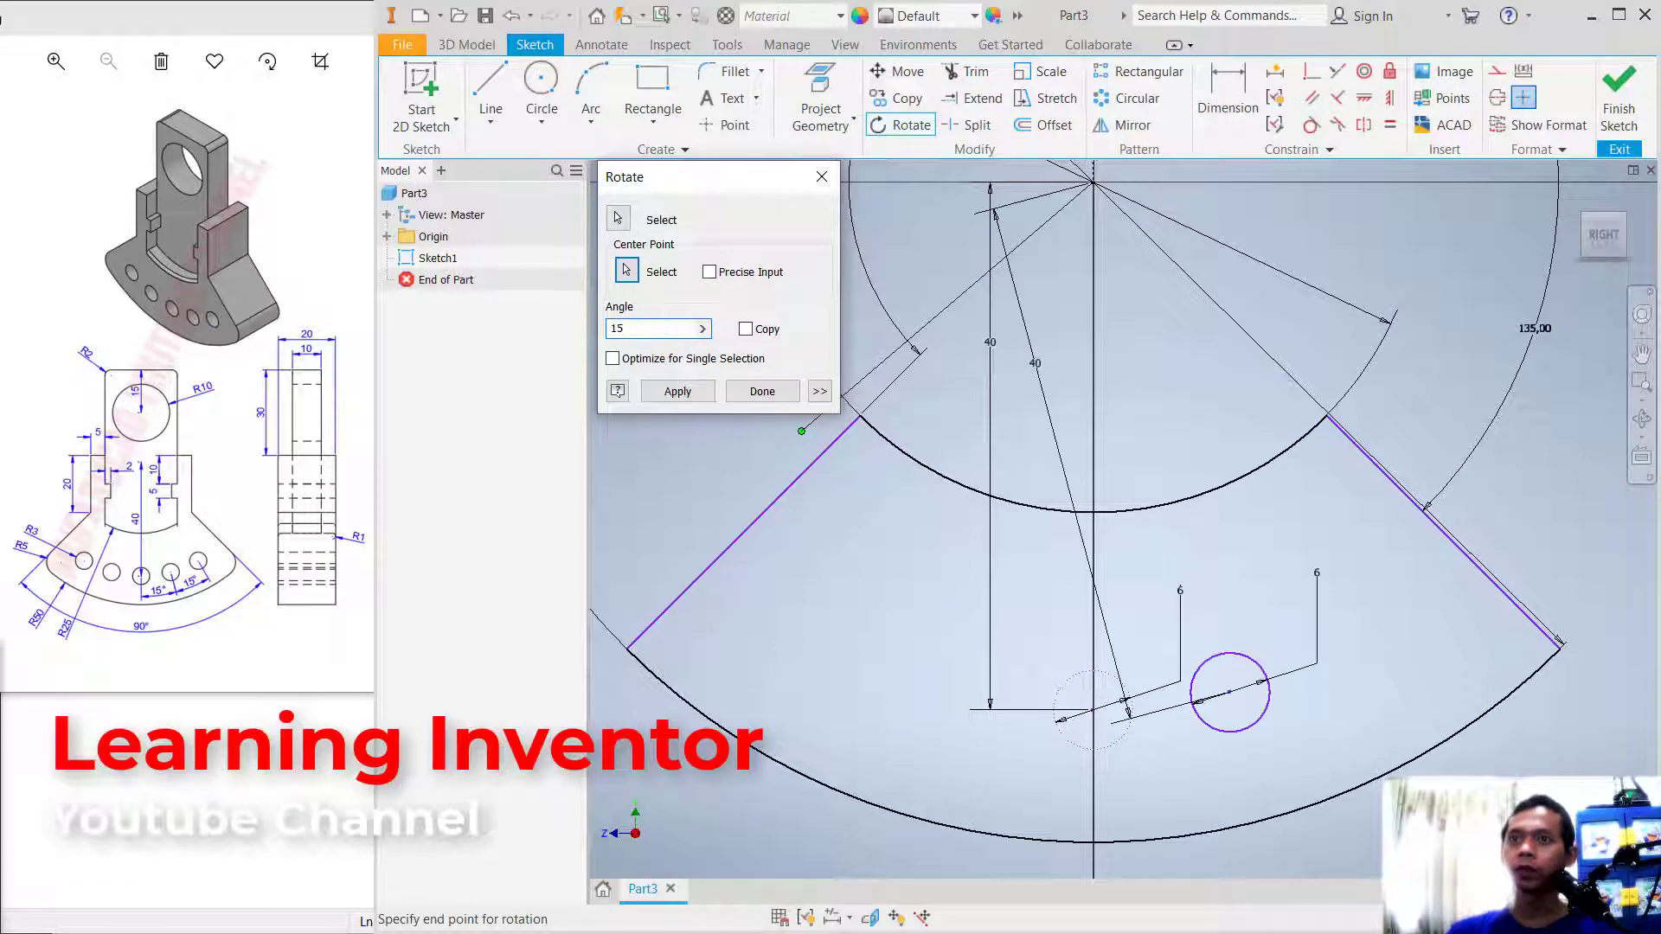
key("Return")
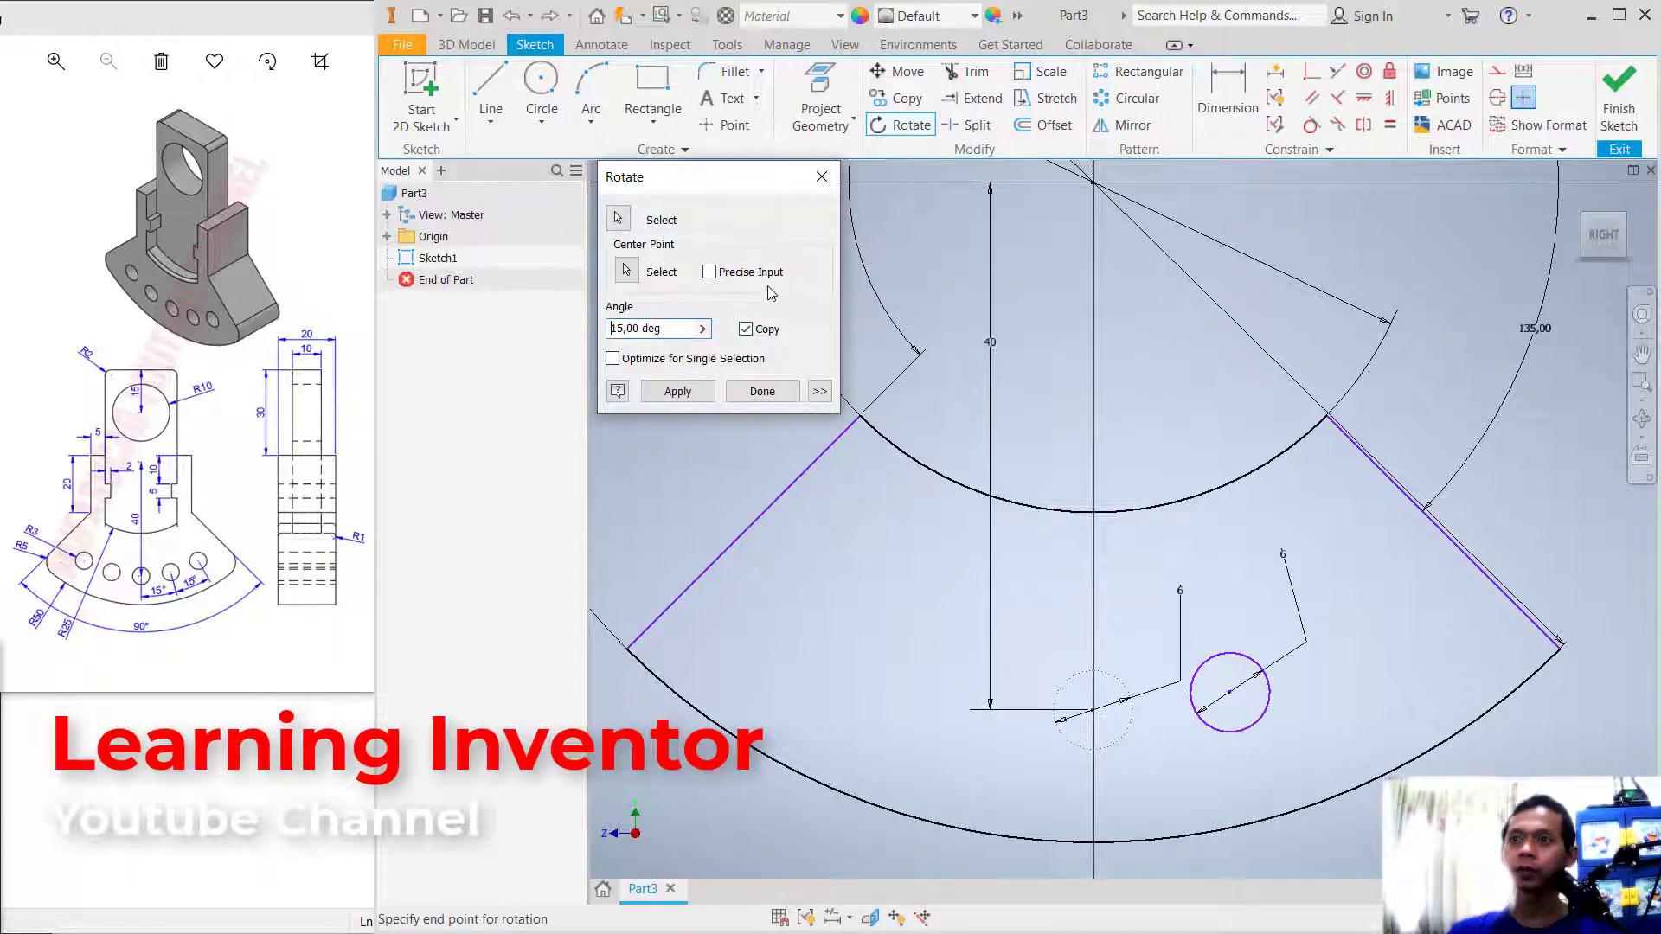
left_click(677, 391)
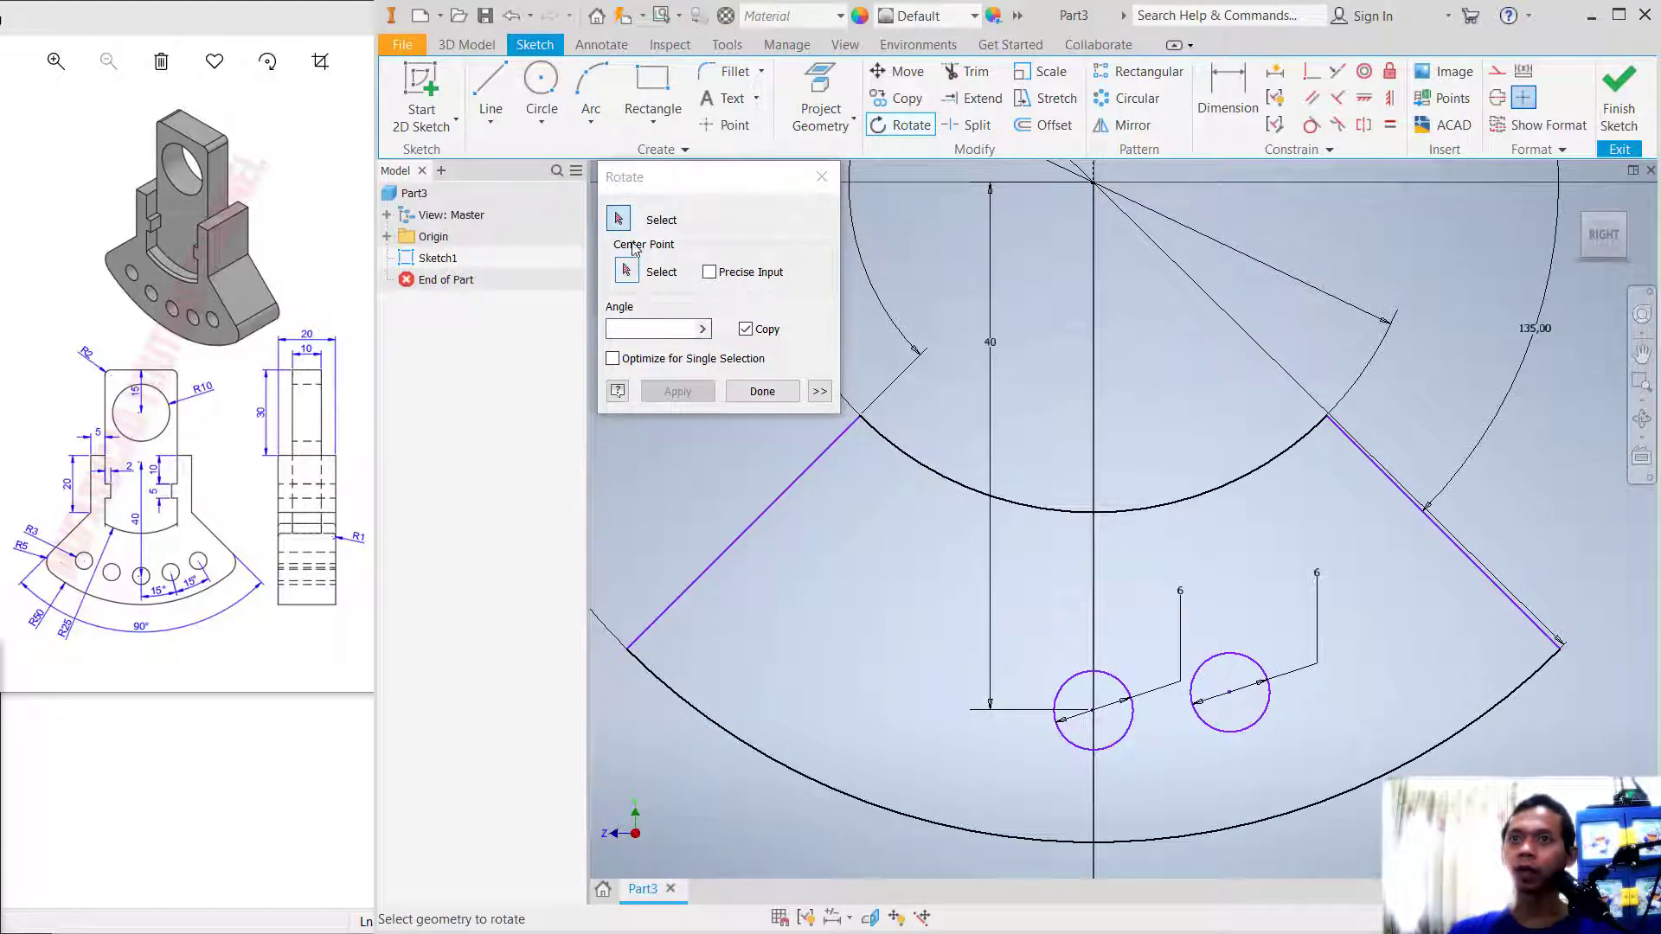
Rotate-copy the new circle a further 15° about the sector centre.
left_click(1207, 666)
left_click(626, 271)
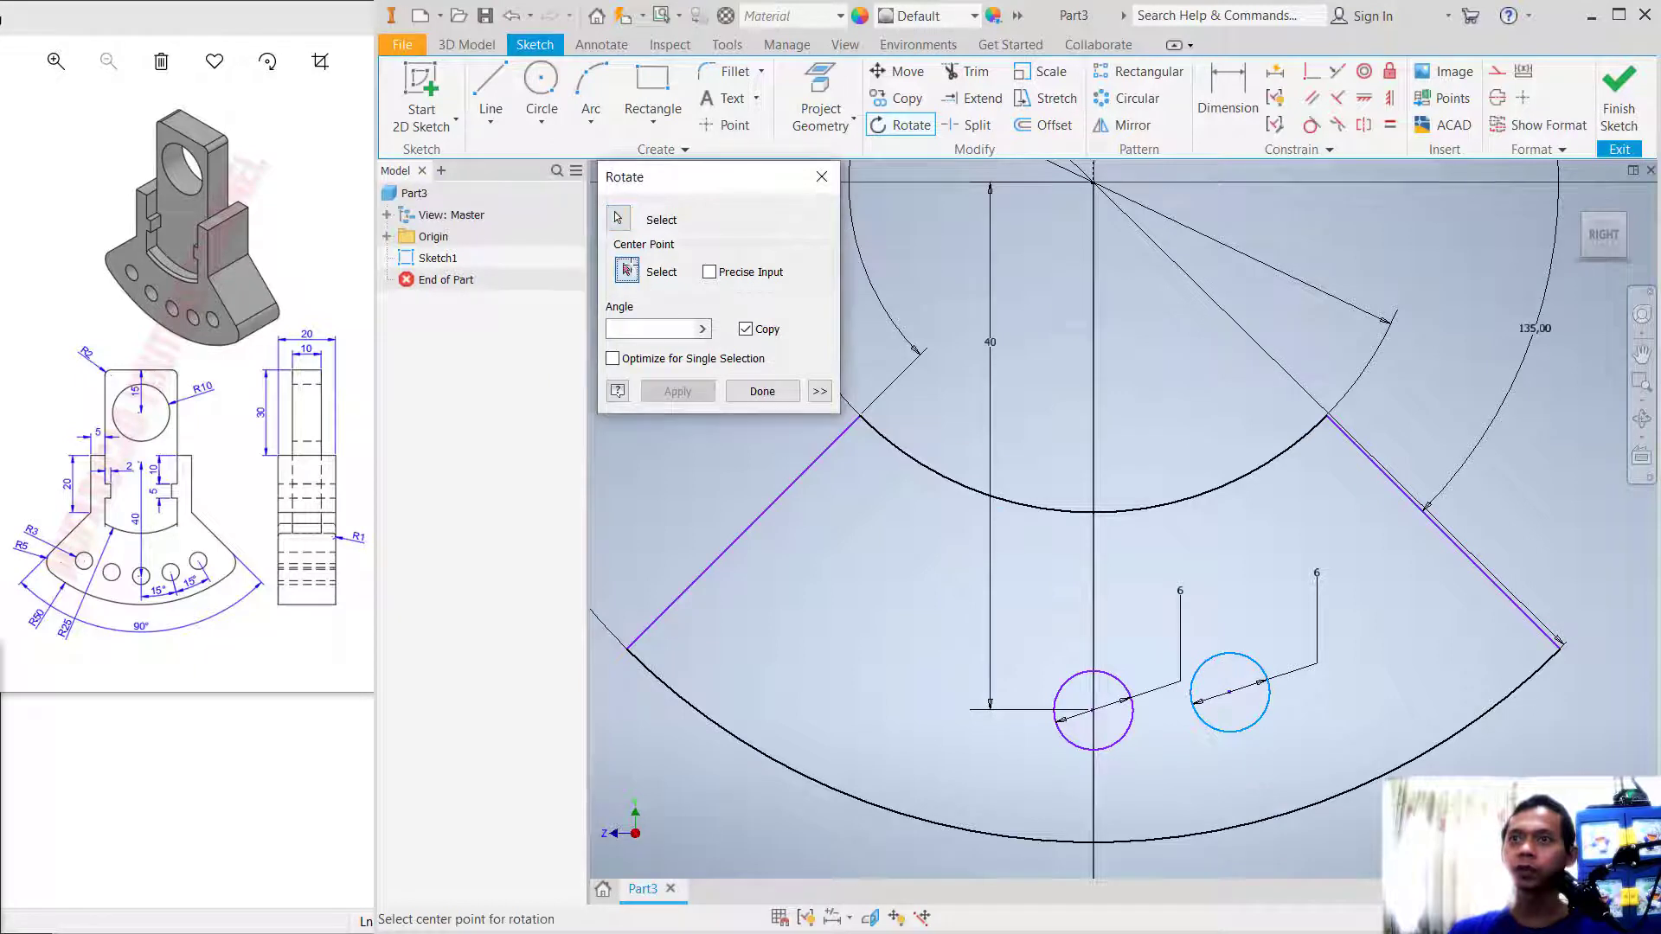
left_click(1094, 182)
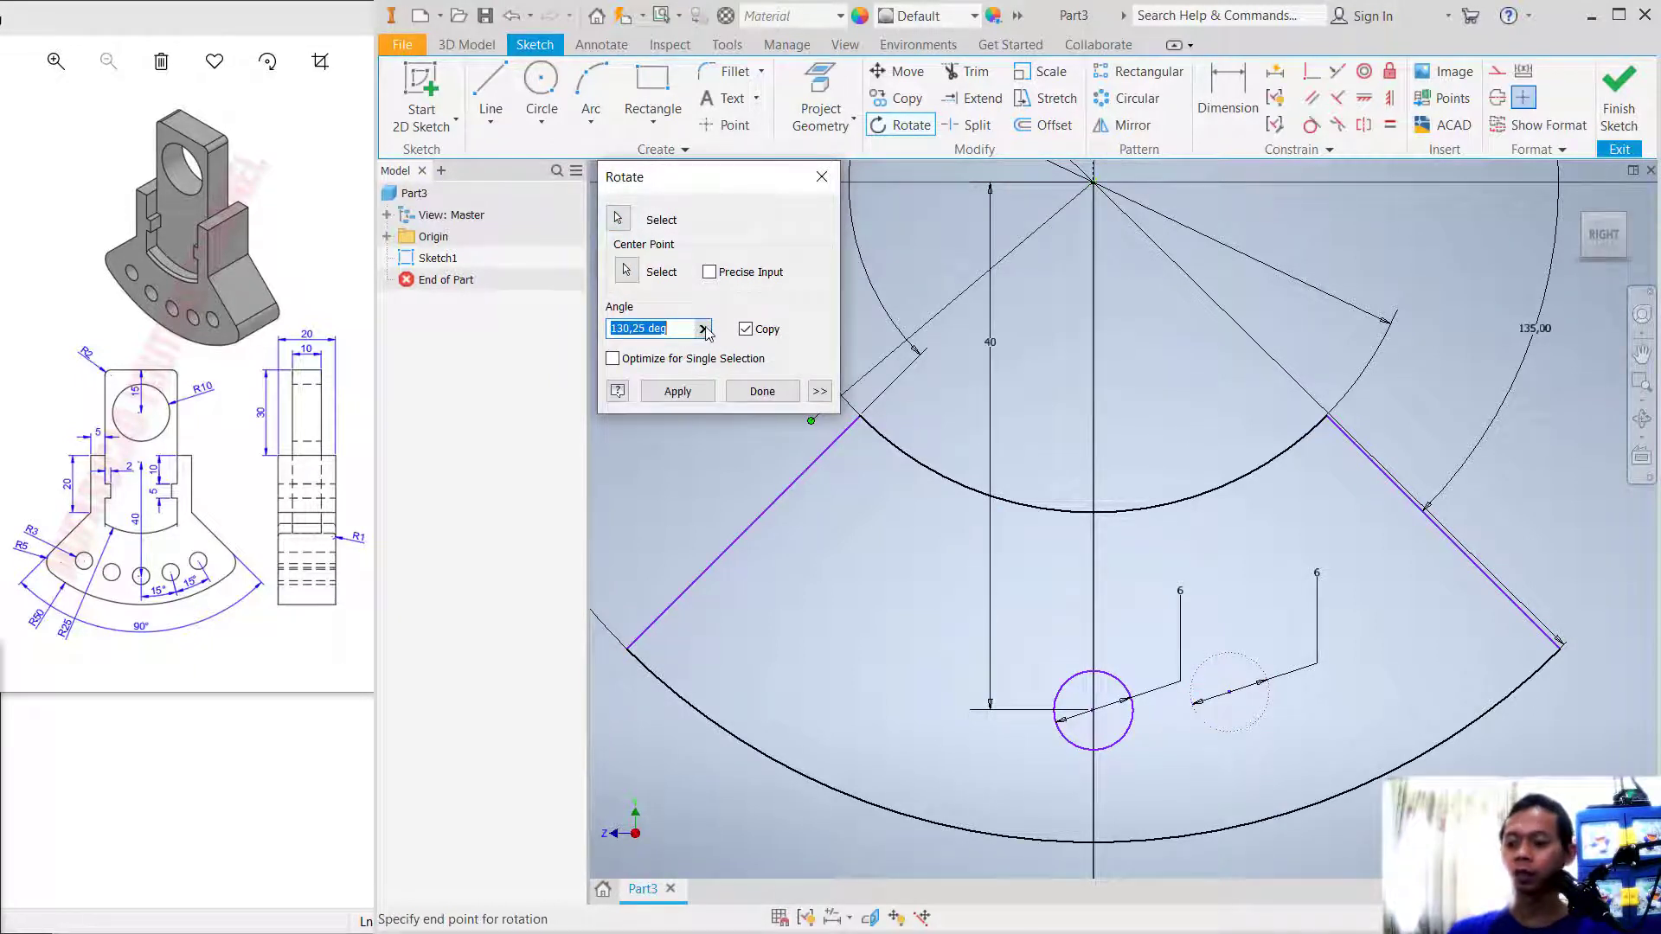
type("15")
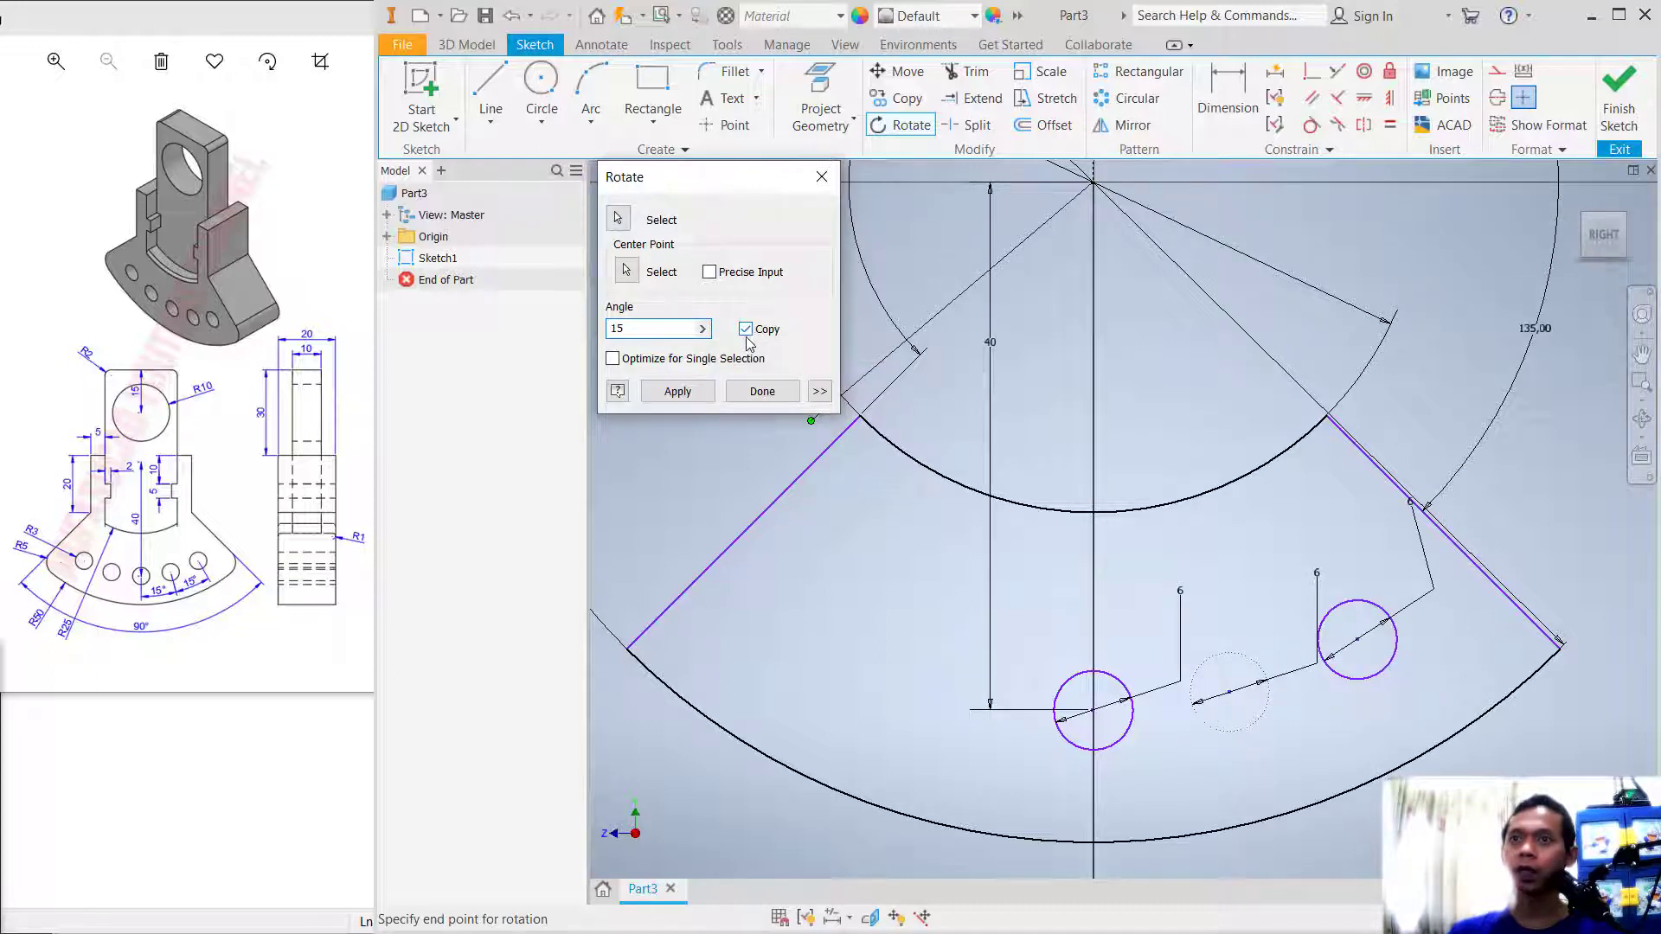
left_click(677, 394)
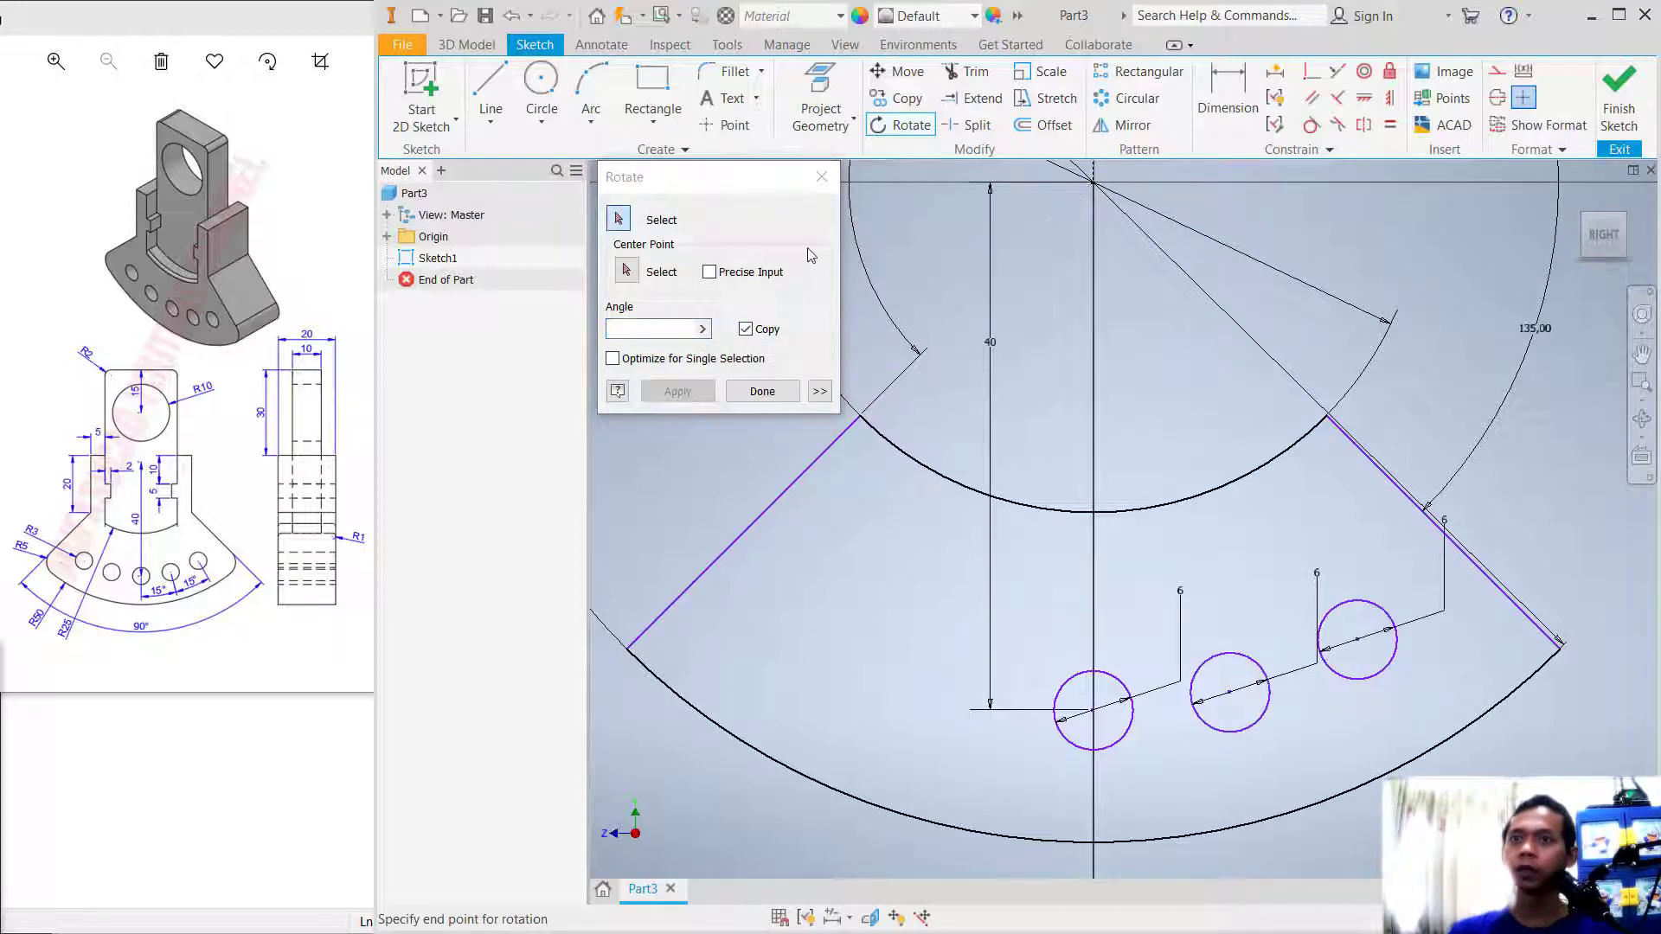
left_click(762, 393)
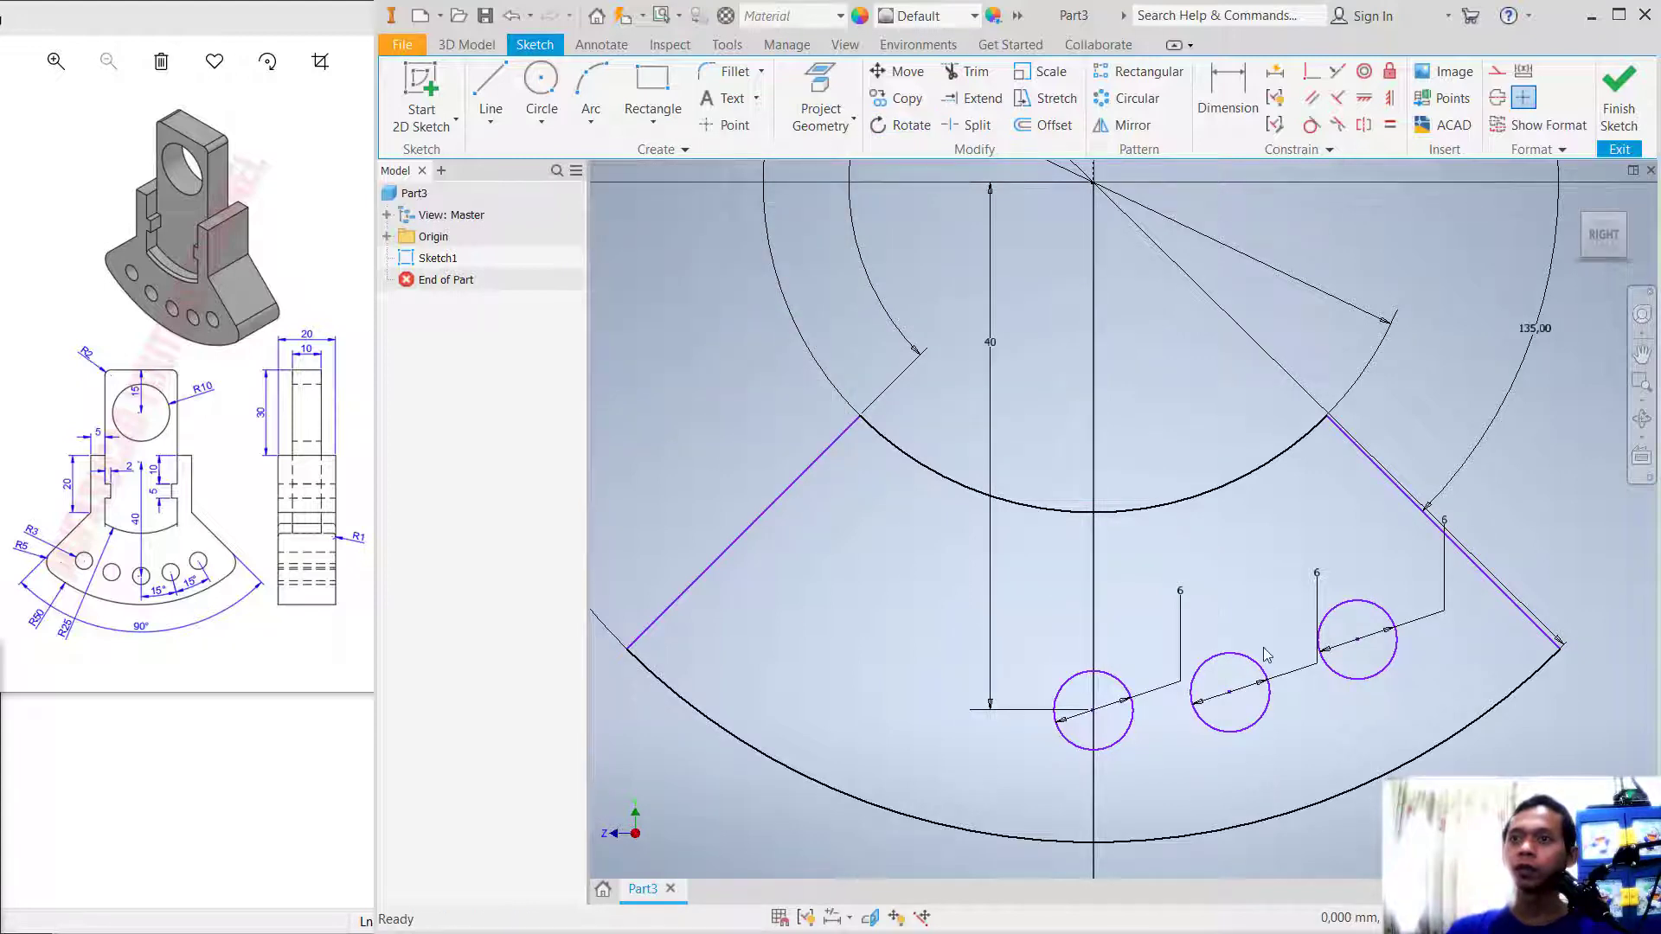
Mirror the two right-hand 6 mm holes across the vertical axis for five holes total.
left_click(1132, 126)
scroll(1159, 490, "up", 1)
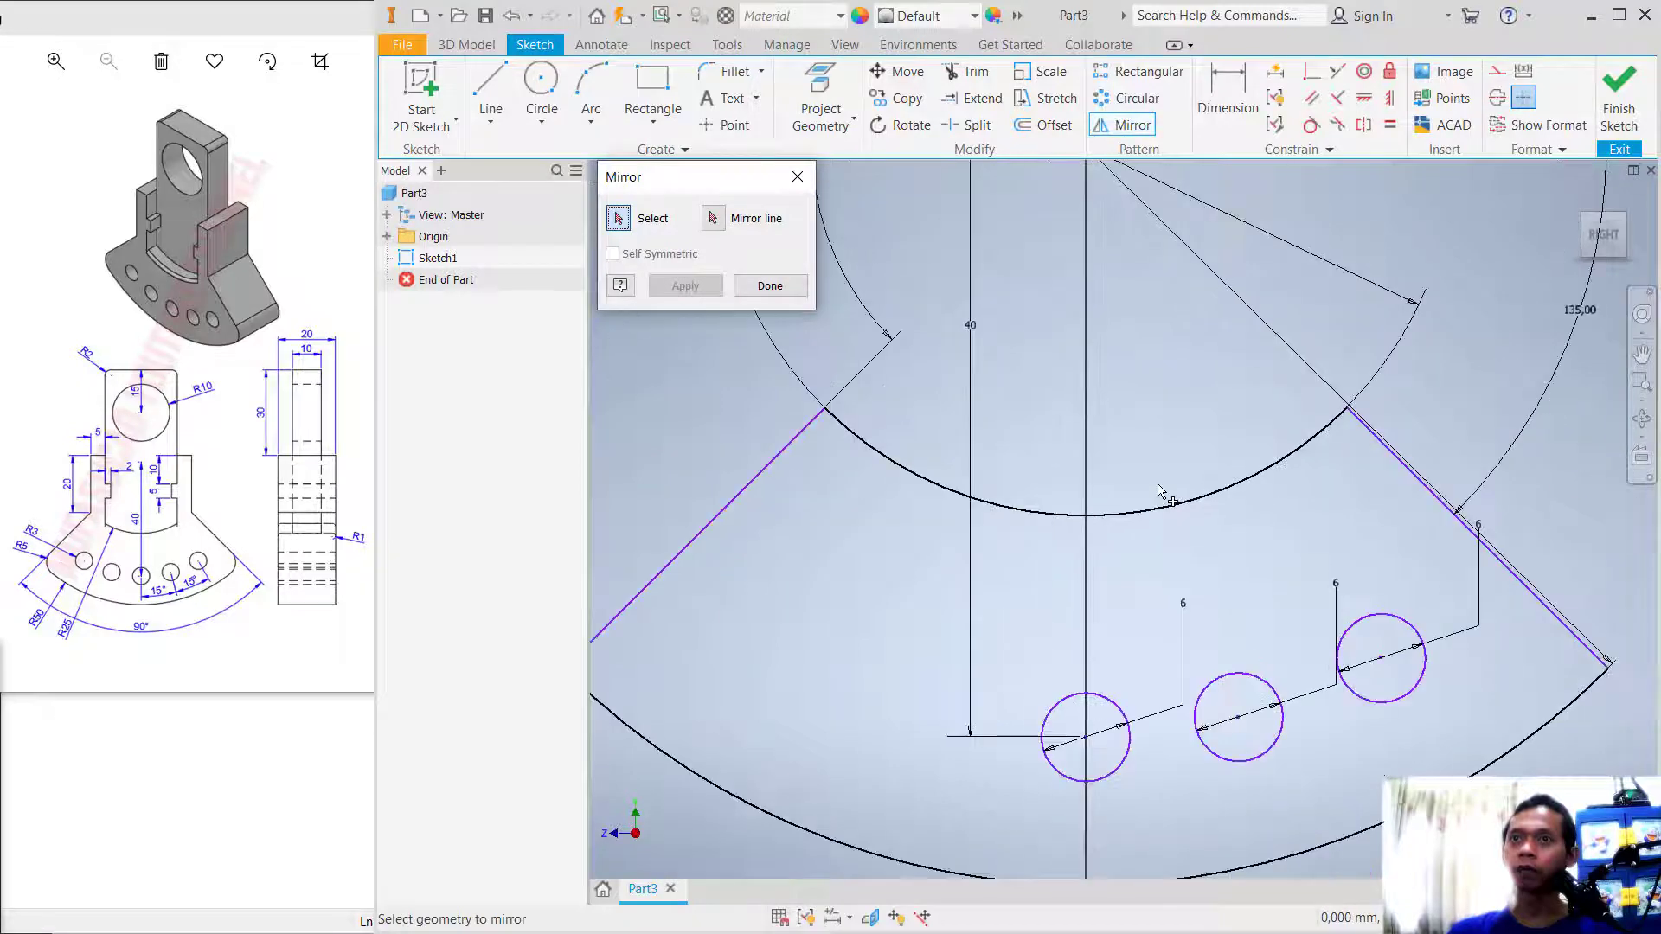
left_click_drag(1372, 686, 1246, 588)
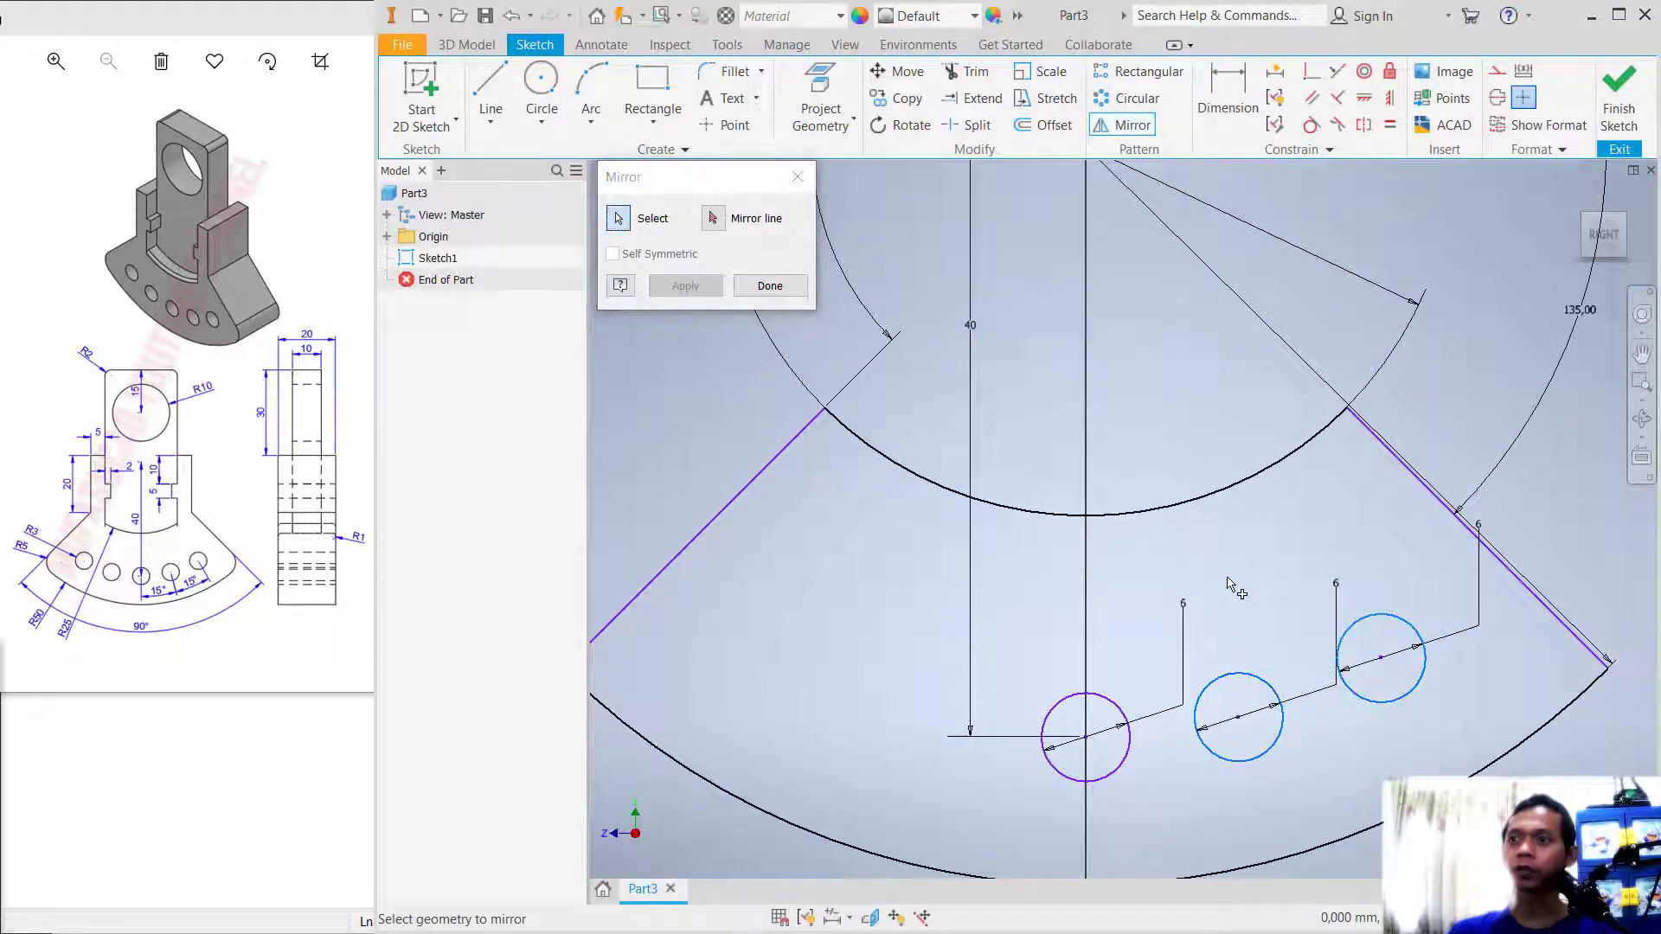
scroll(1228, 562, "down", 3)
middle_click_drag(1223, 556, 1135, 594)
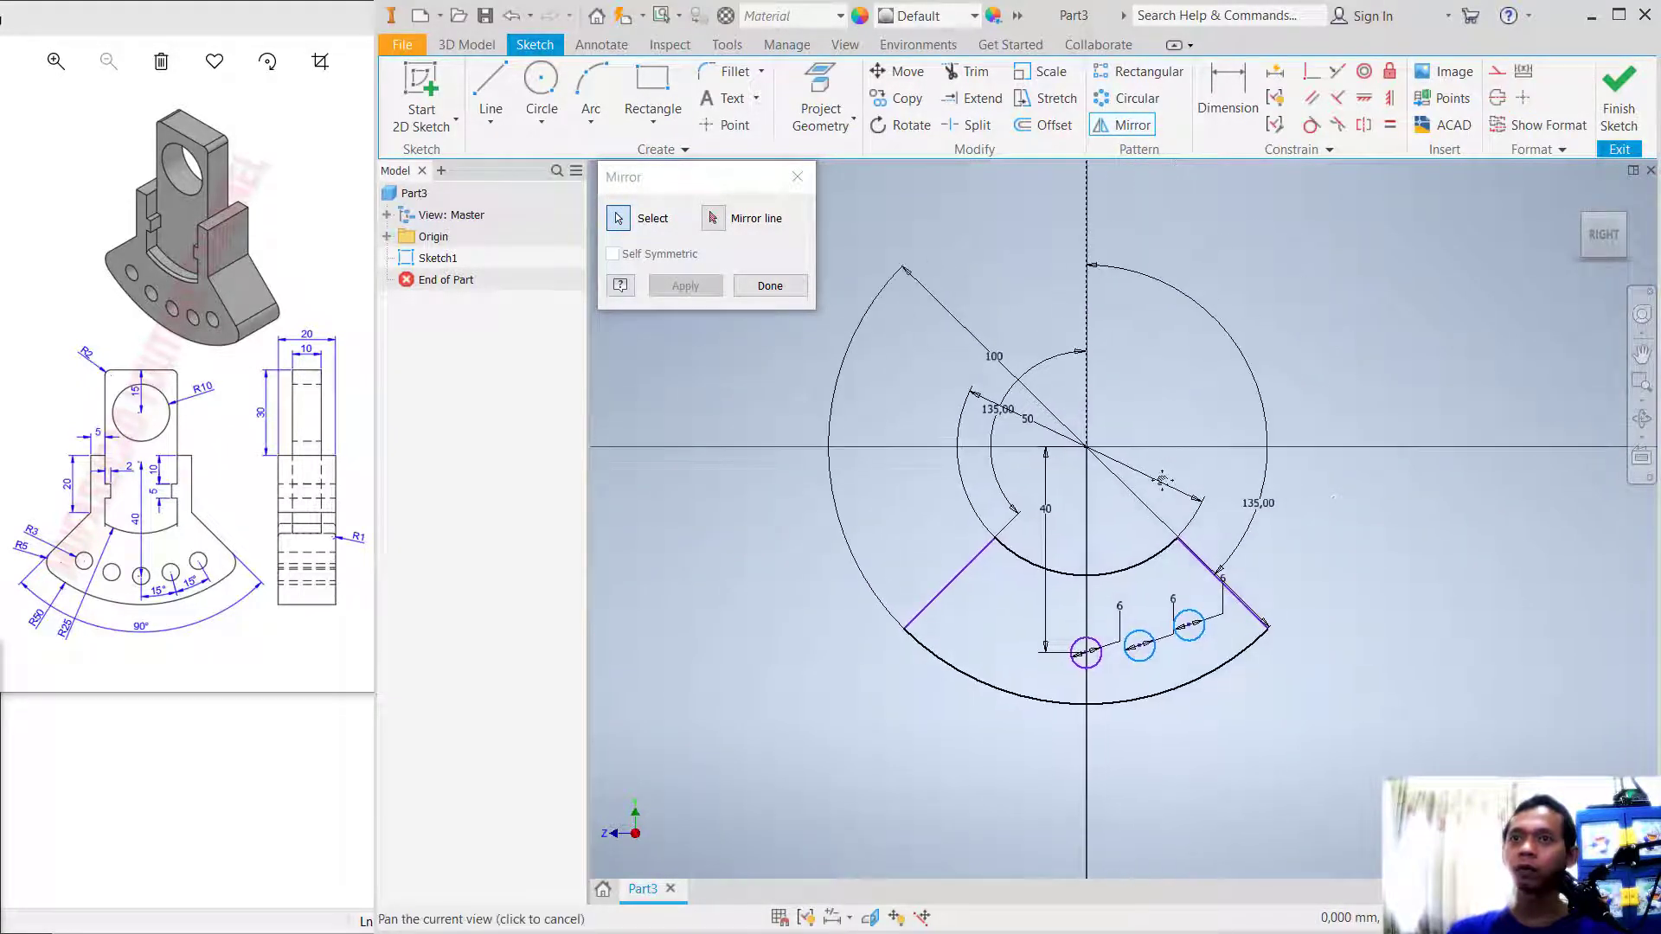
left_click(714, 217)
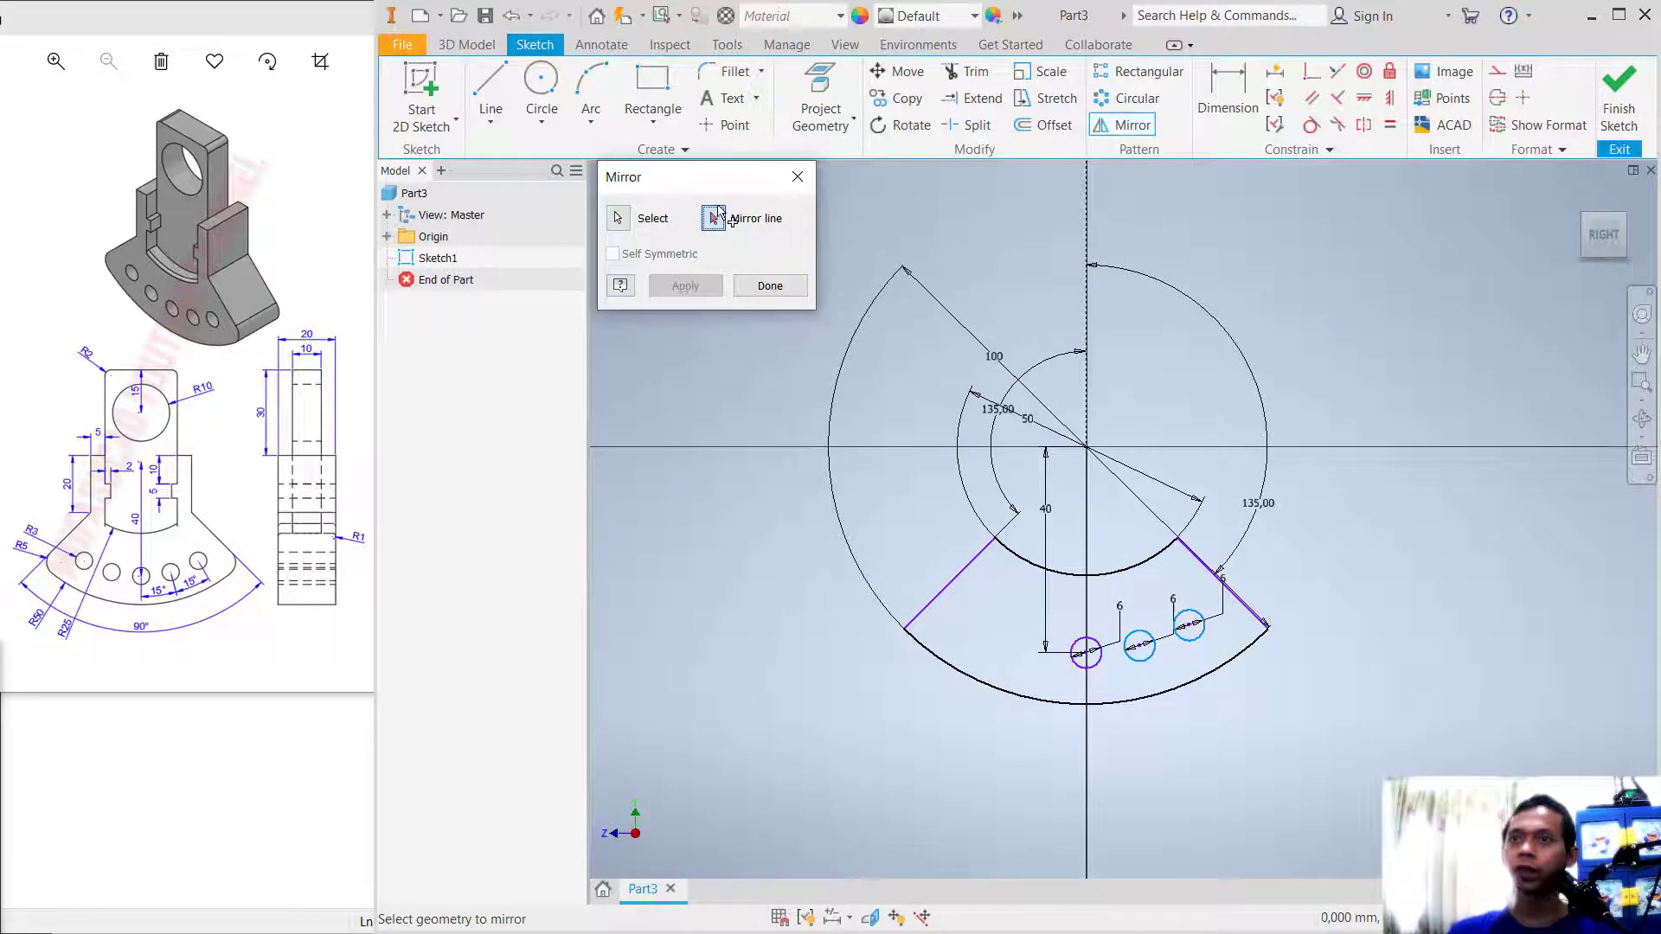
left_click(1087, 314)
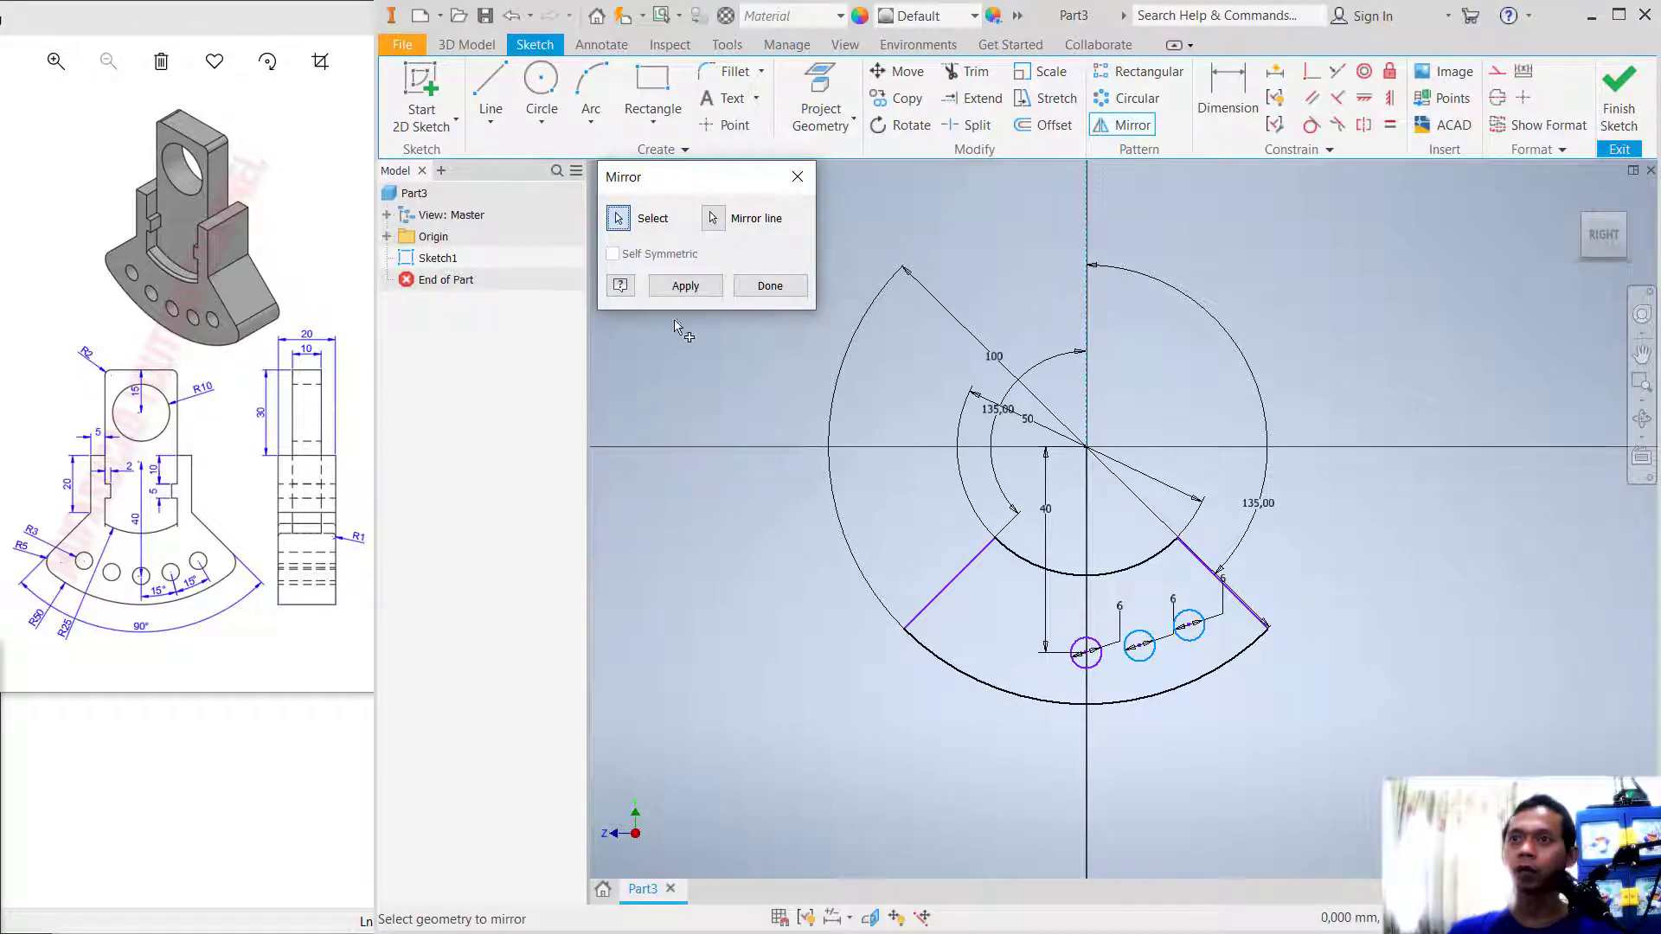
left_click(685, 285)
scroll(1155, 687, "down", 1)
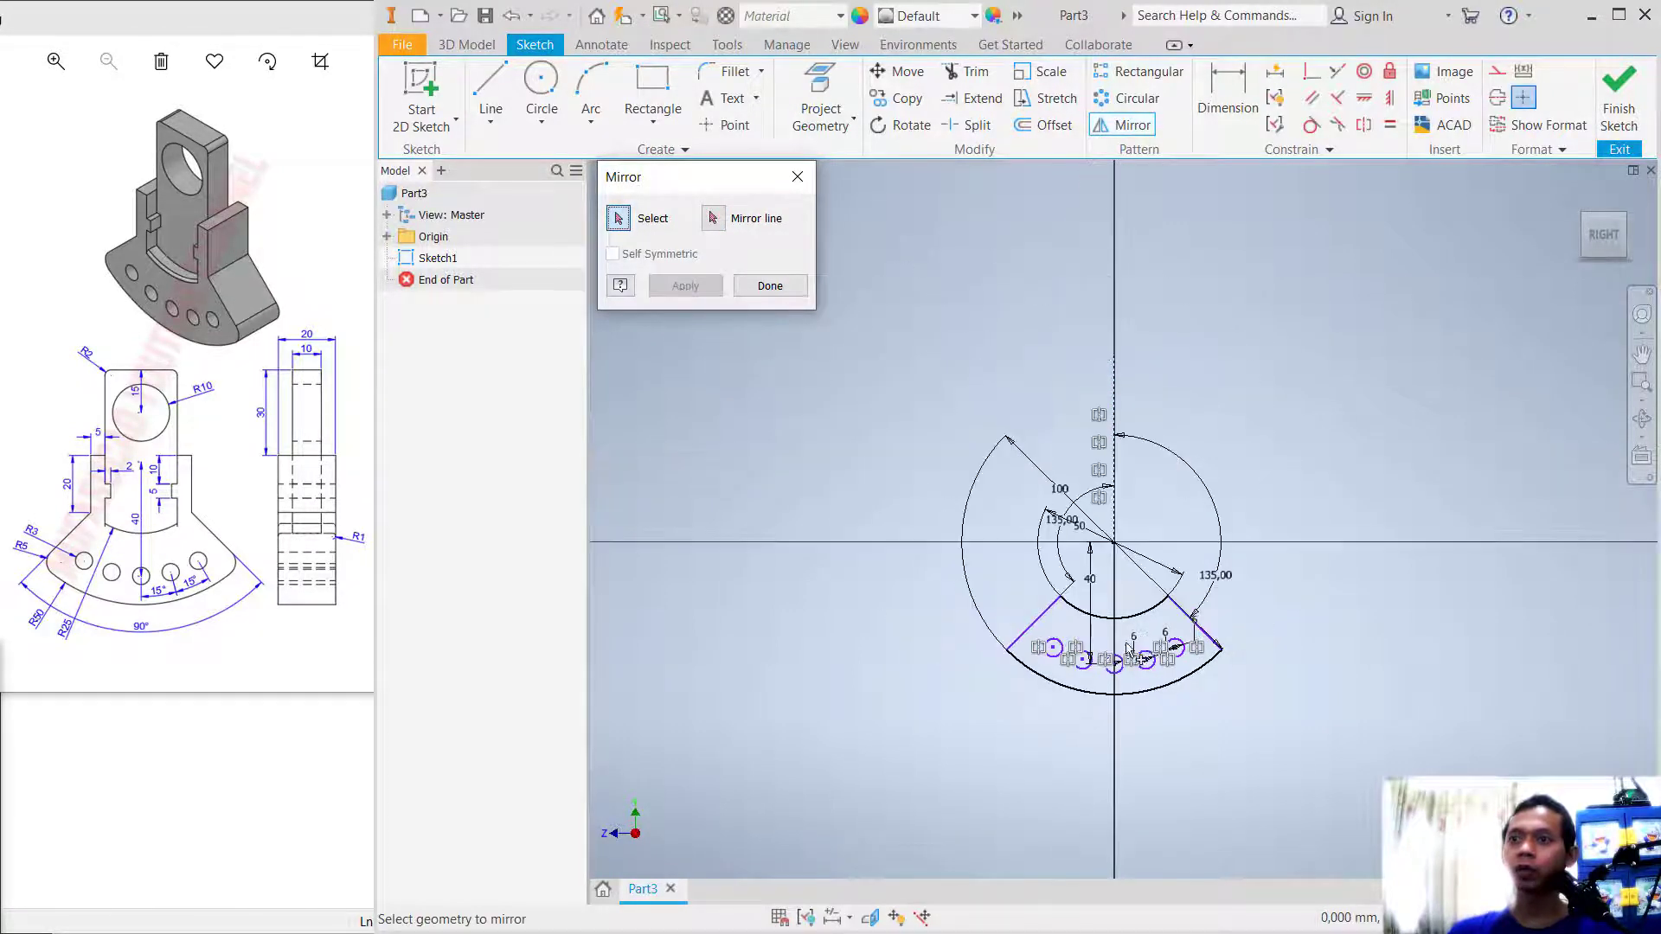
scroll(1103, 660, "up", 2)
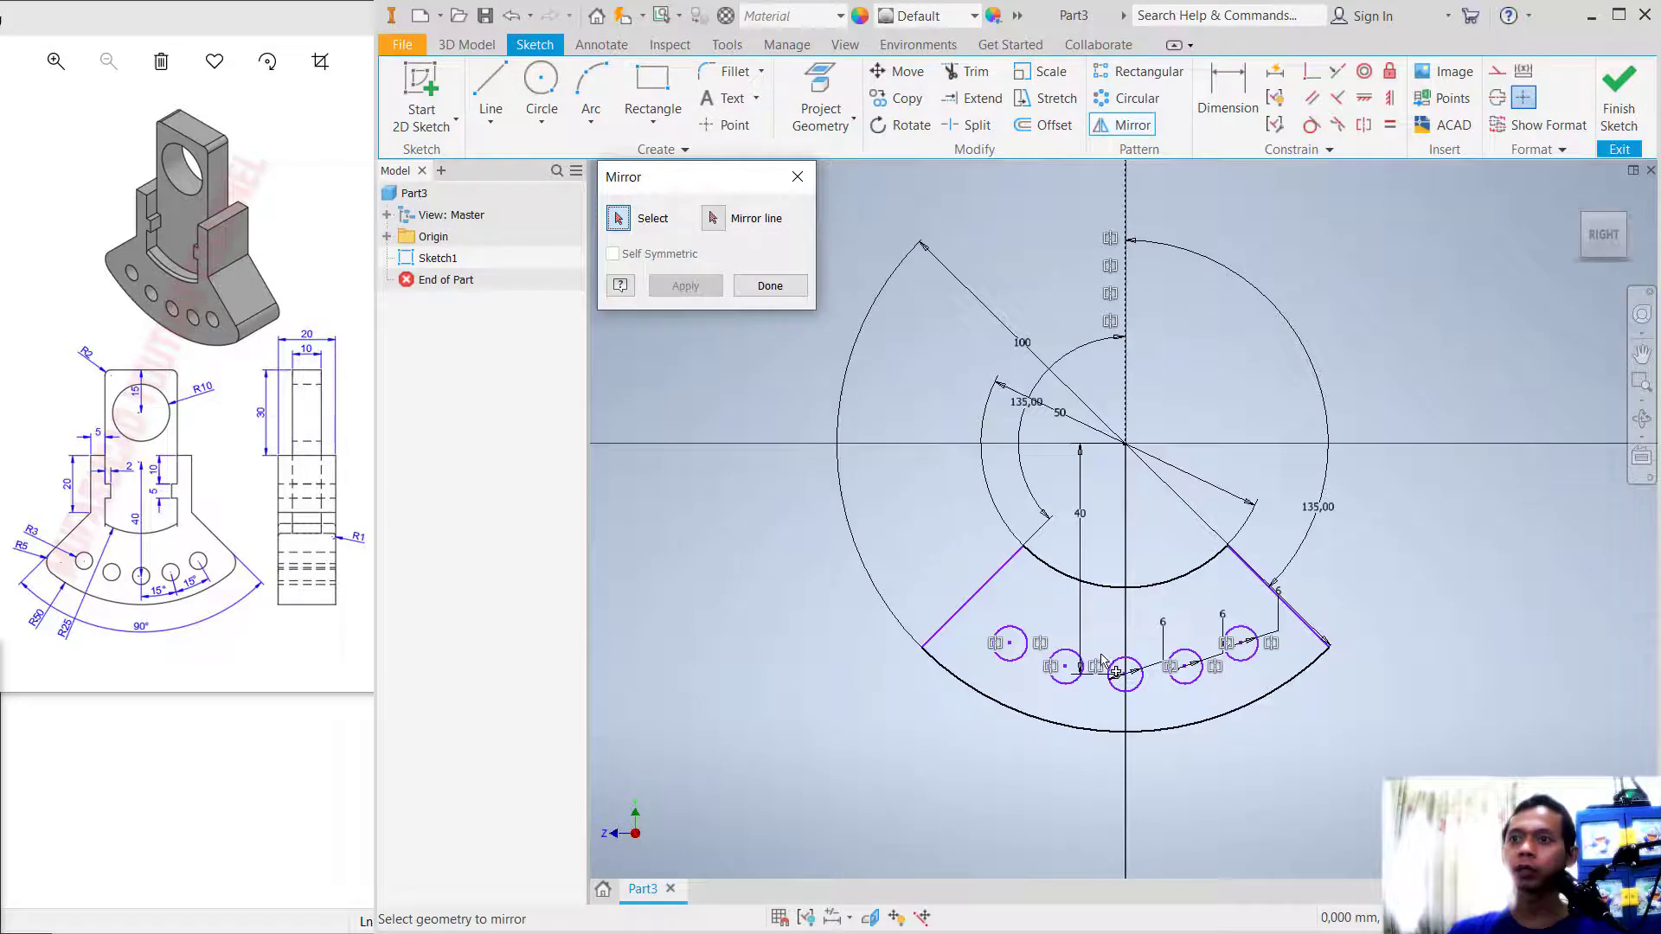
left_click(769, 285)
middle_click_drag(1117, 572, 1034, 558)
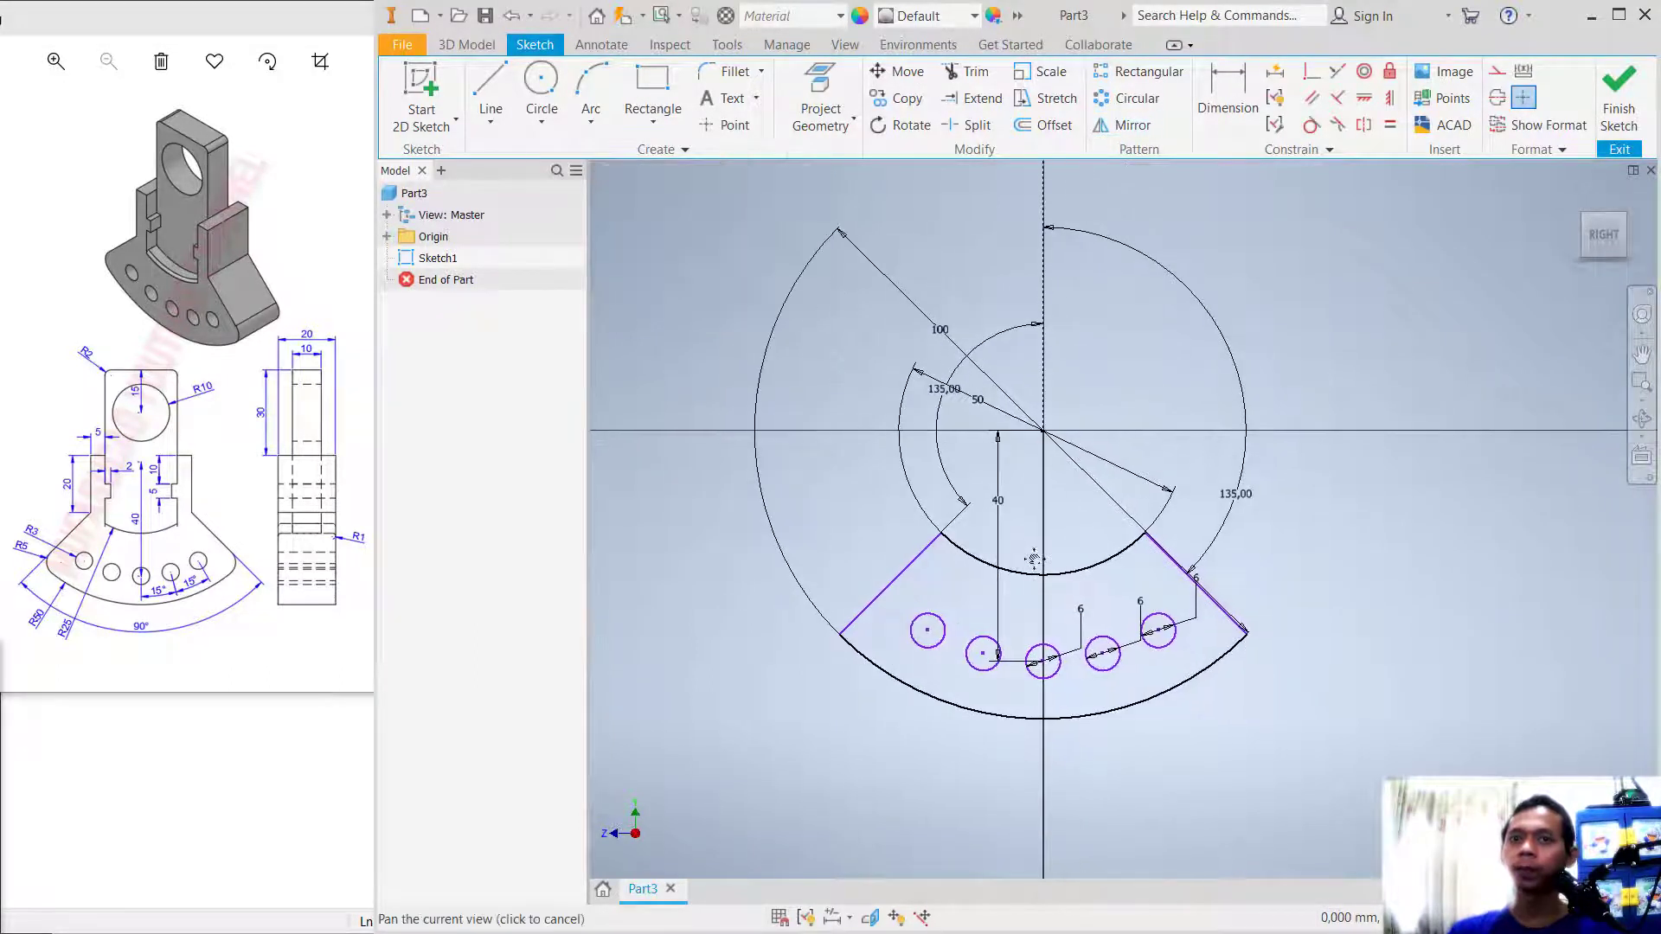
Fillet both corners where the radial edges meet the outer arc with radius 5.
left_click(732, 74)
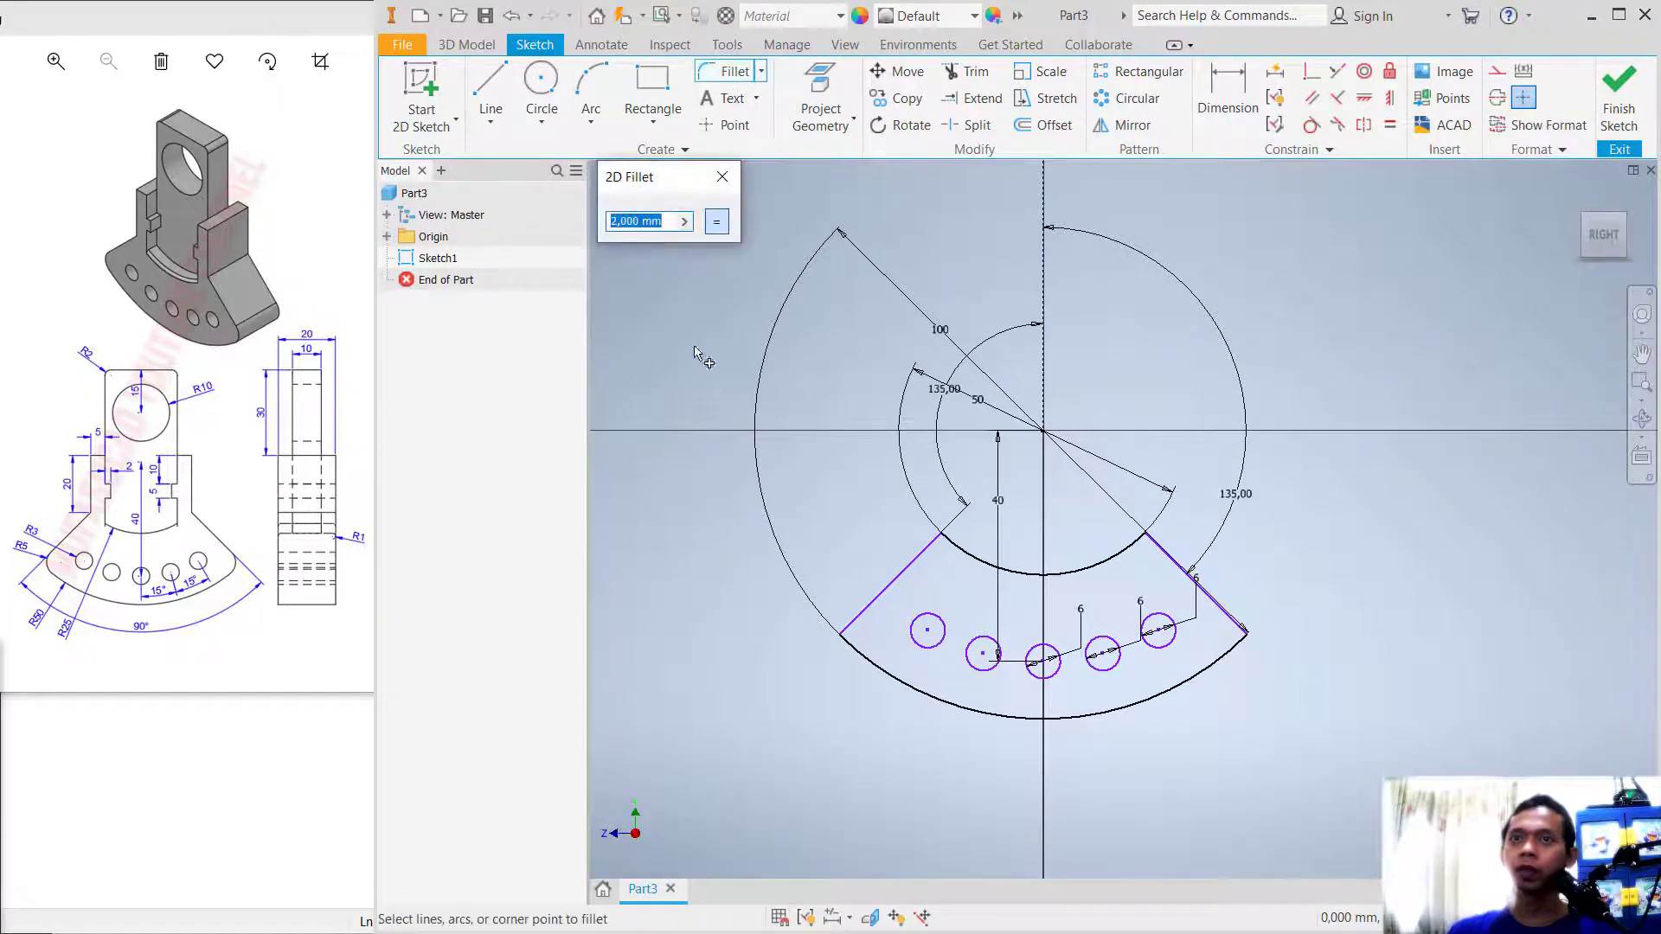
type("5")
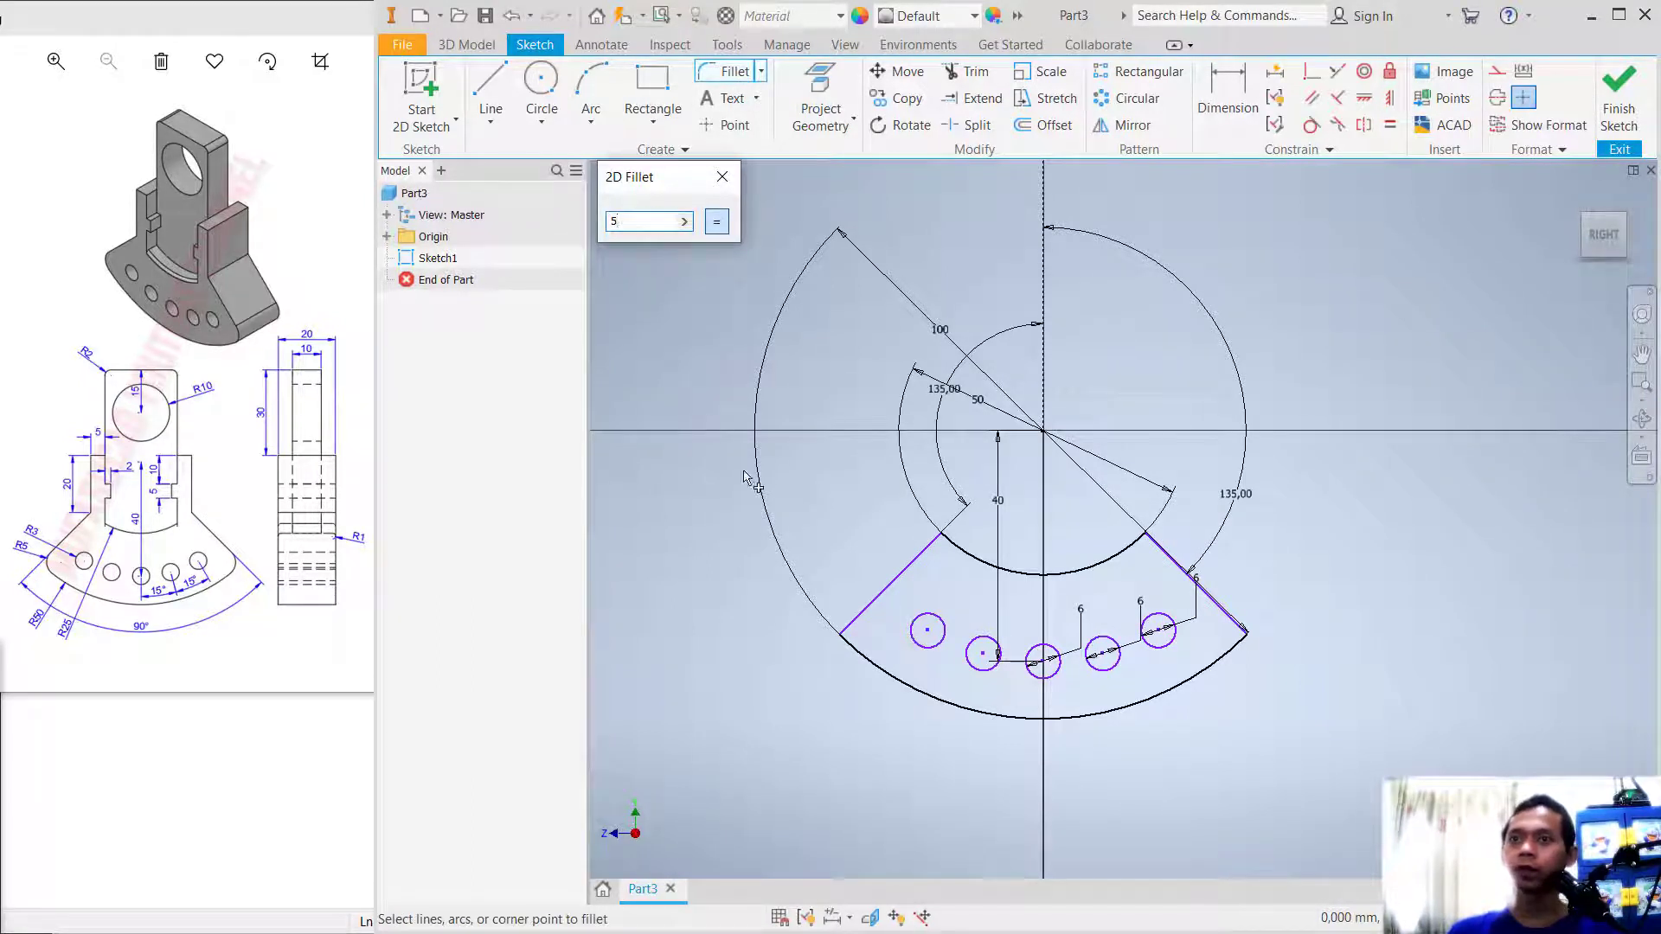
left_click(859, 625)
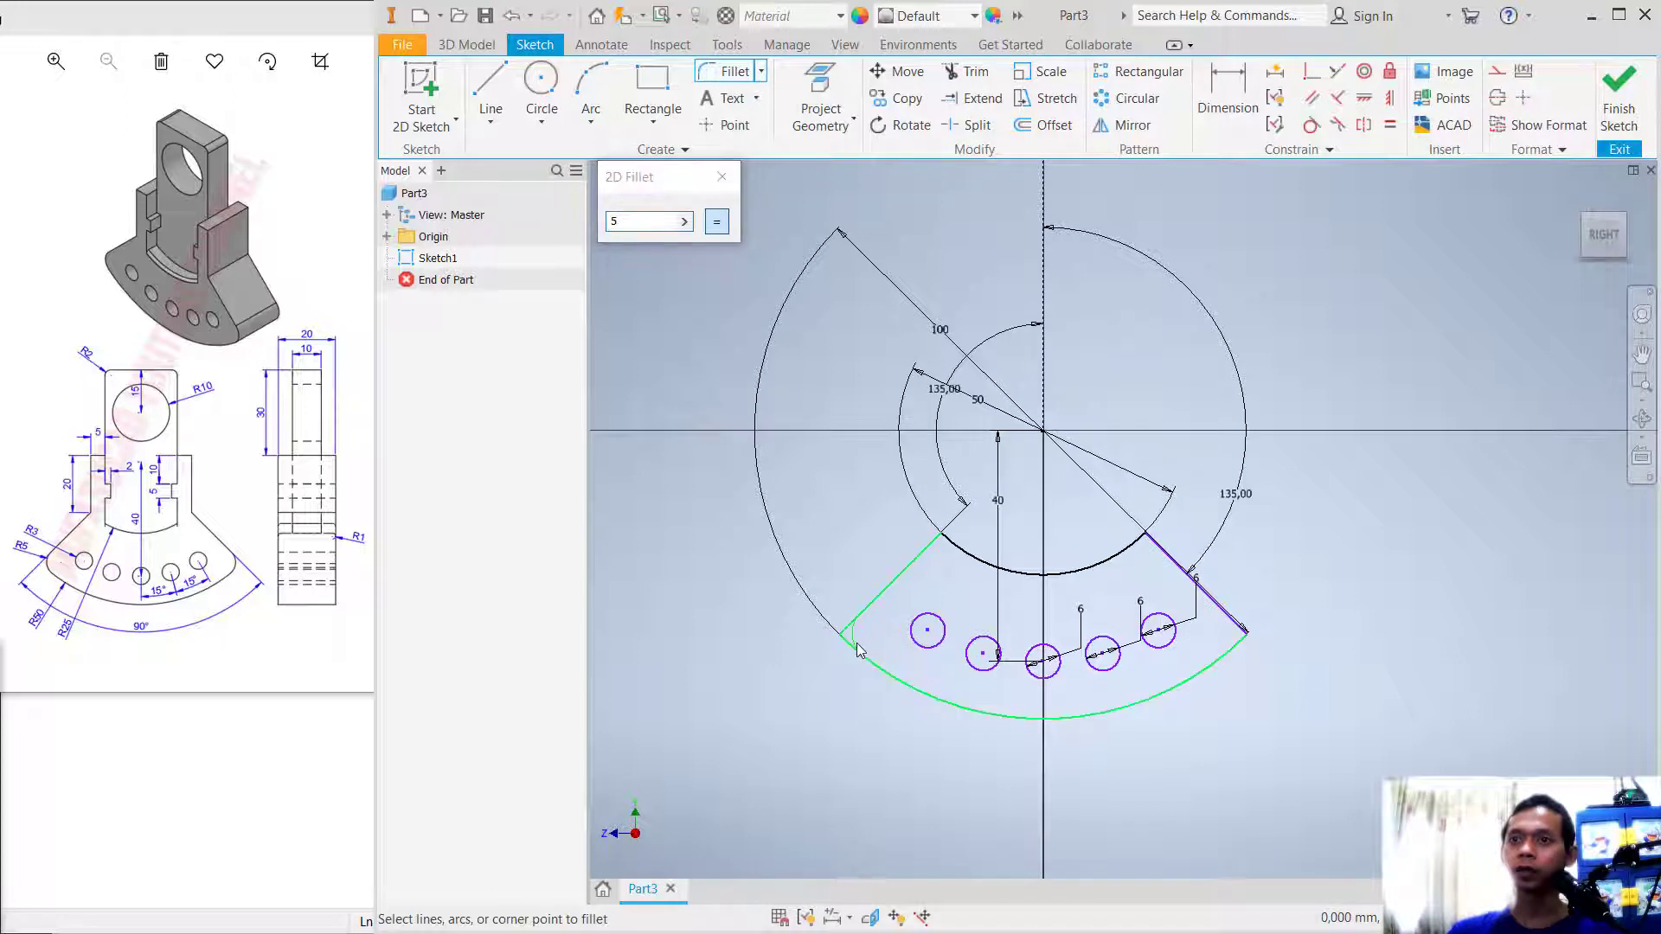
left_click(859, 650)
left_click(1247, 632)
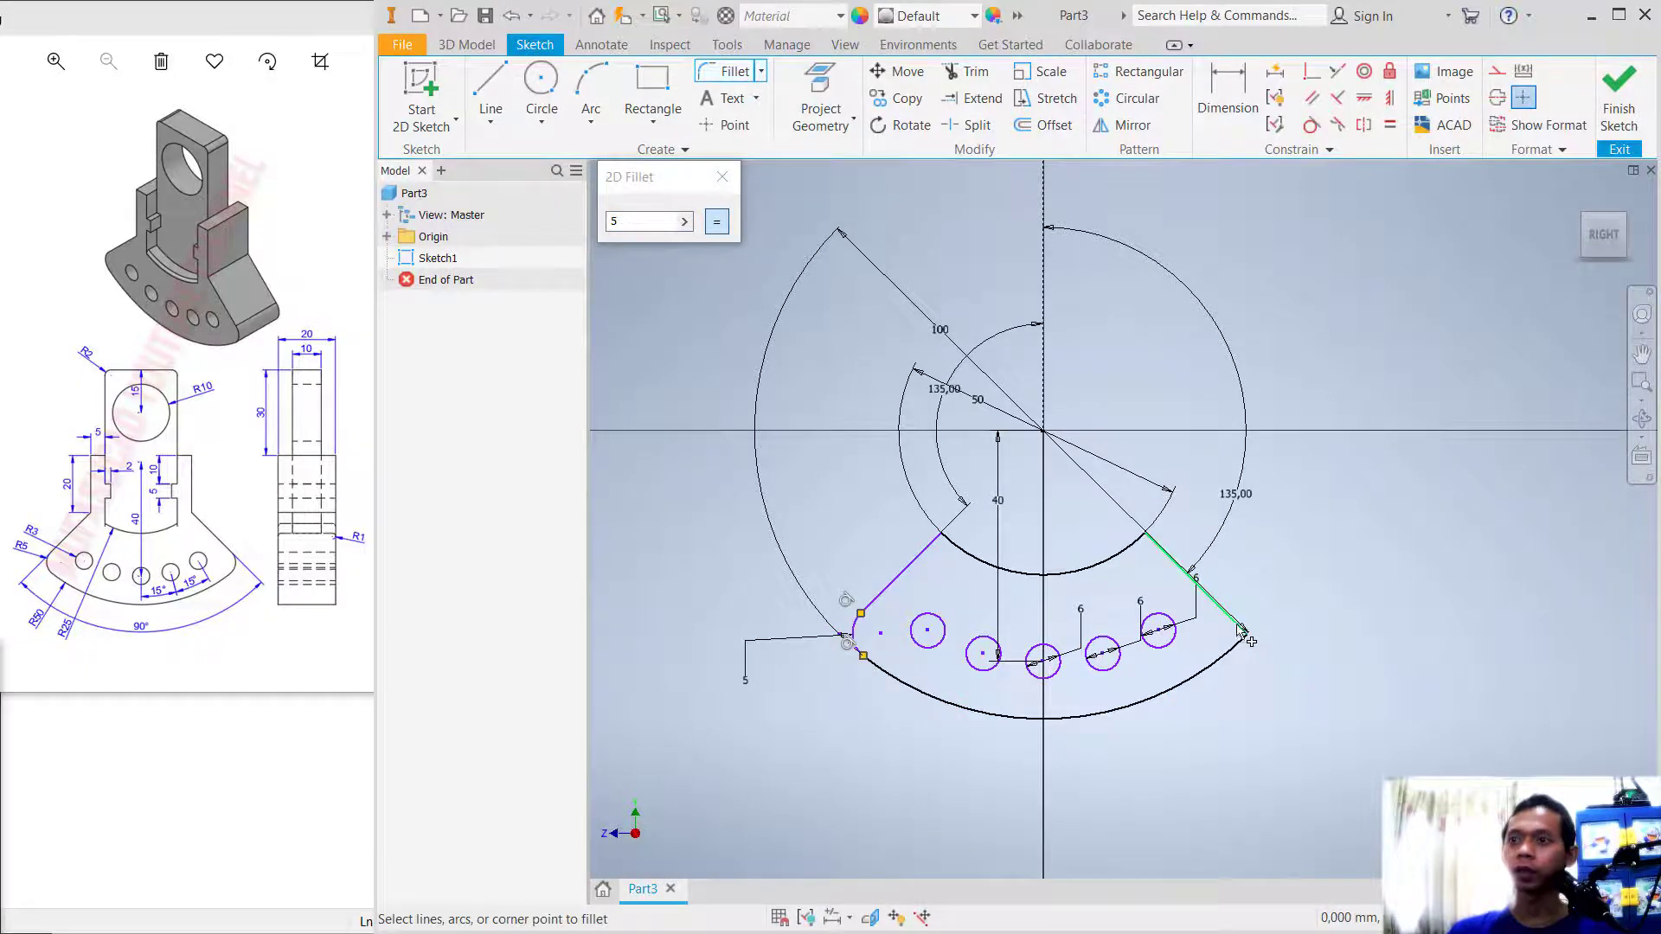
left_click(1240, 655)
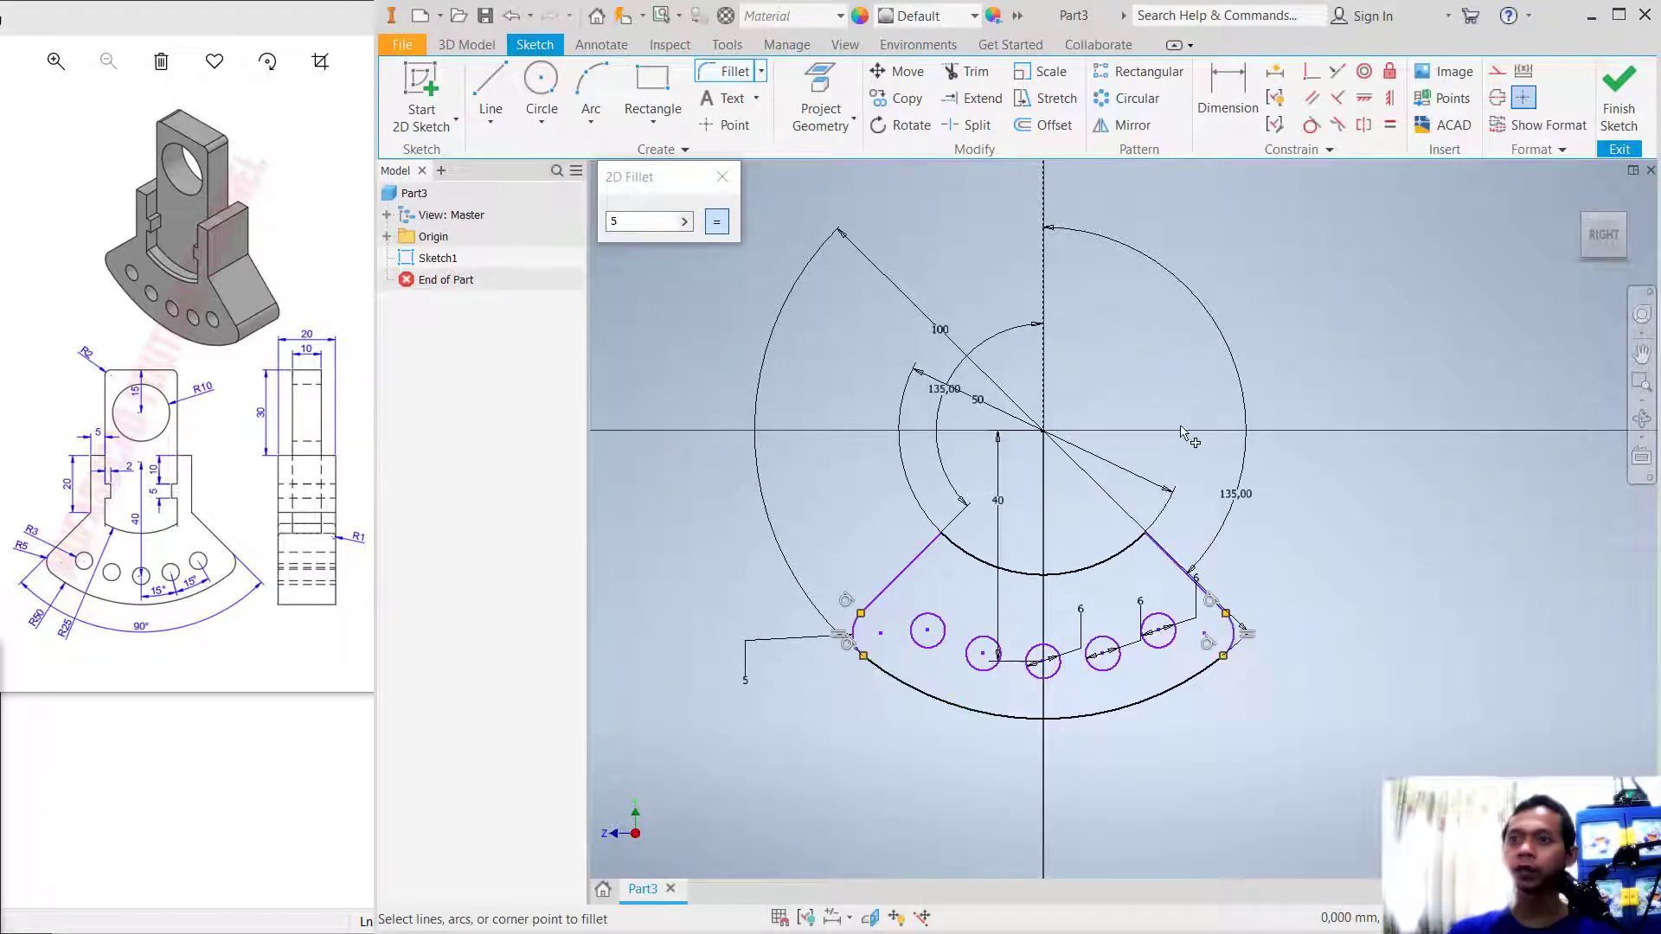
middle_click_drag(1182, 431, 1134, 469)
scroll(1134, 469, "down", 3)
scroll(1034, 529, "up", 5)
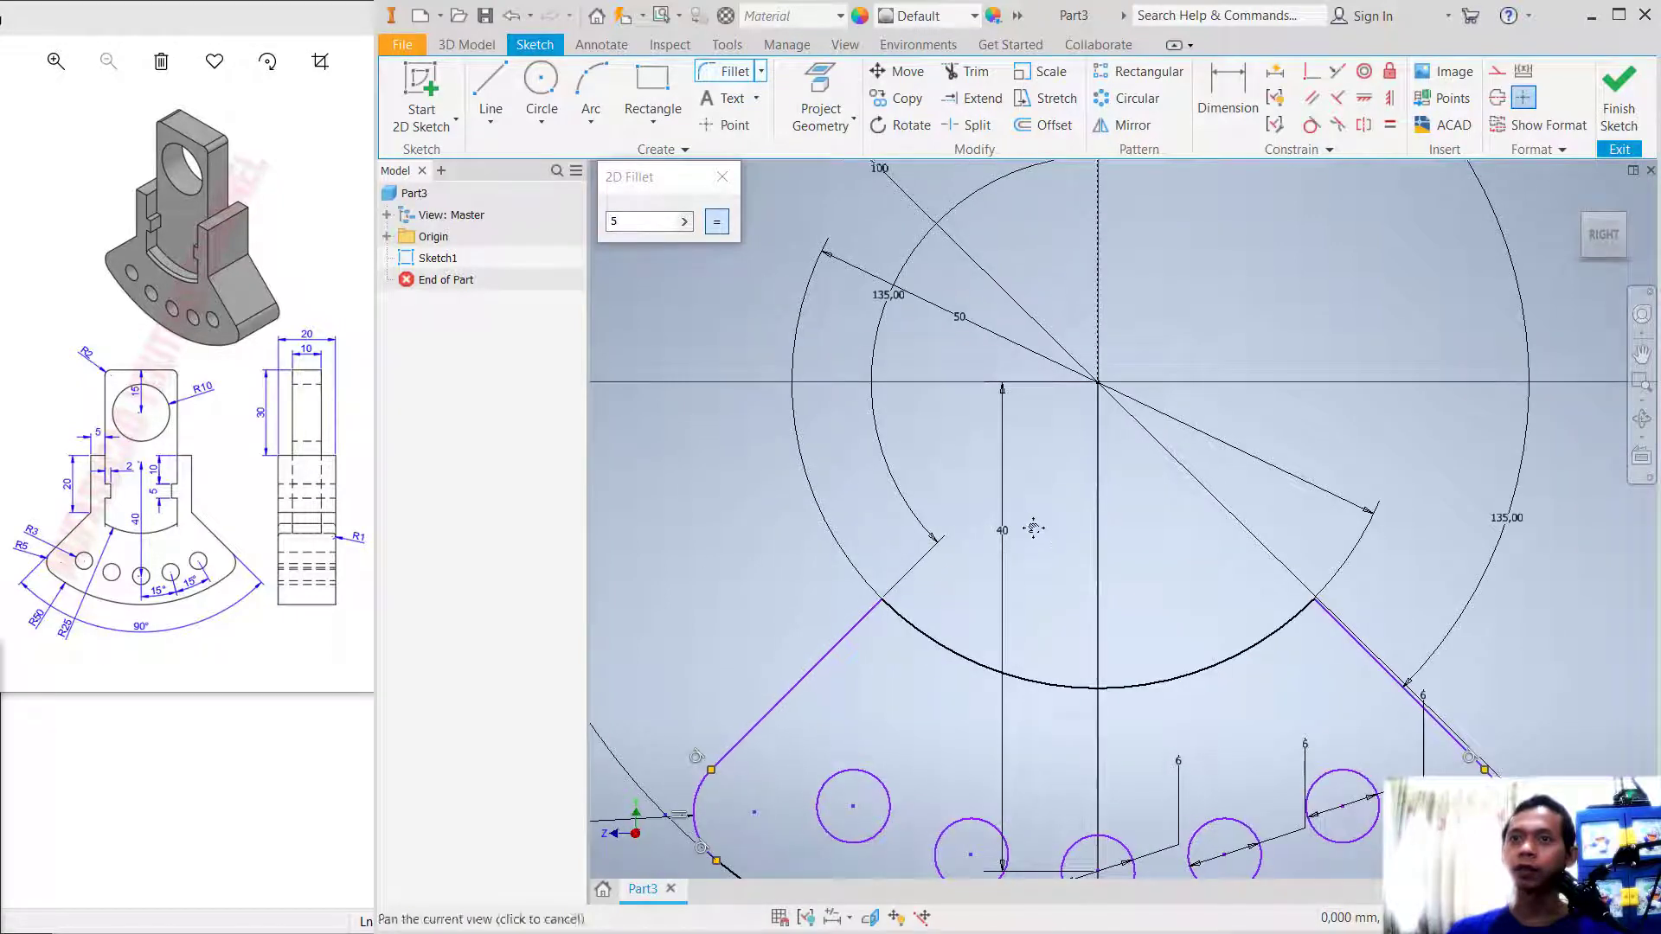
middle_click_drag(1034, 528, 1027, 547)
From the inner arc endpoint, draw bracket segments of 20, 5 and 10 mm.
left_click(497, 86)
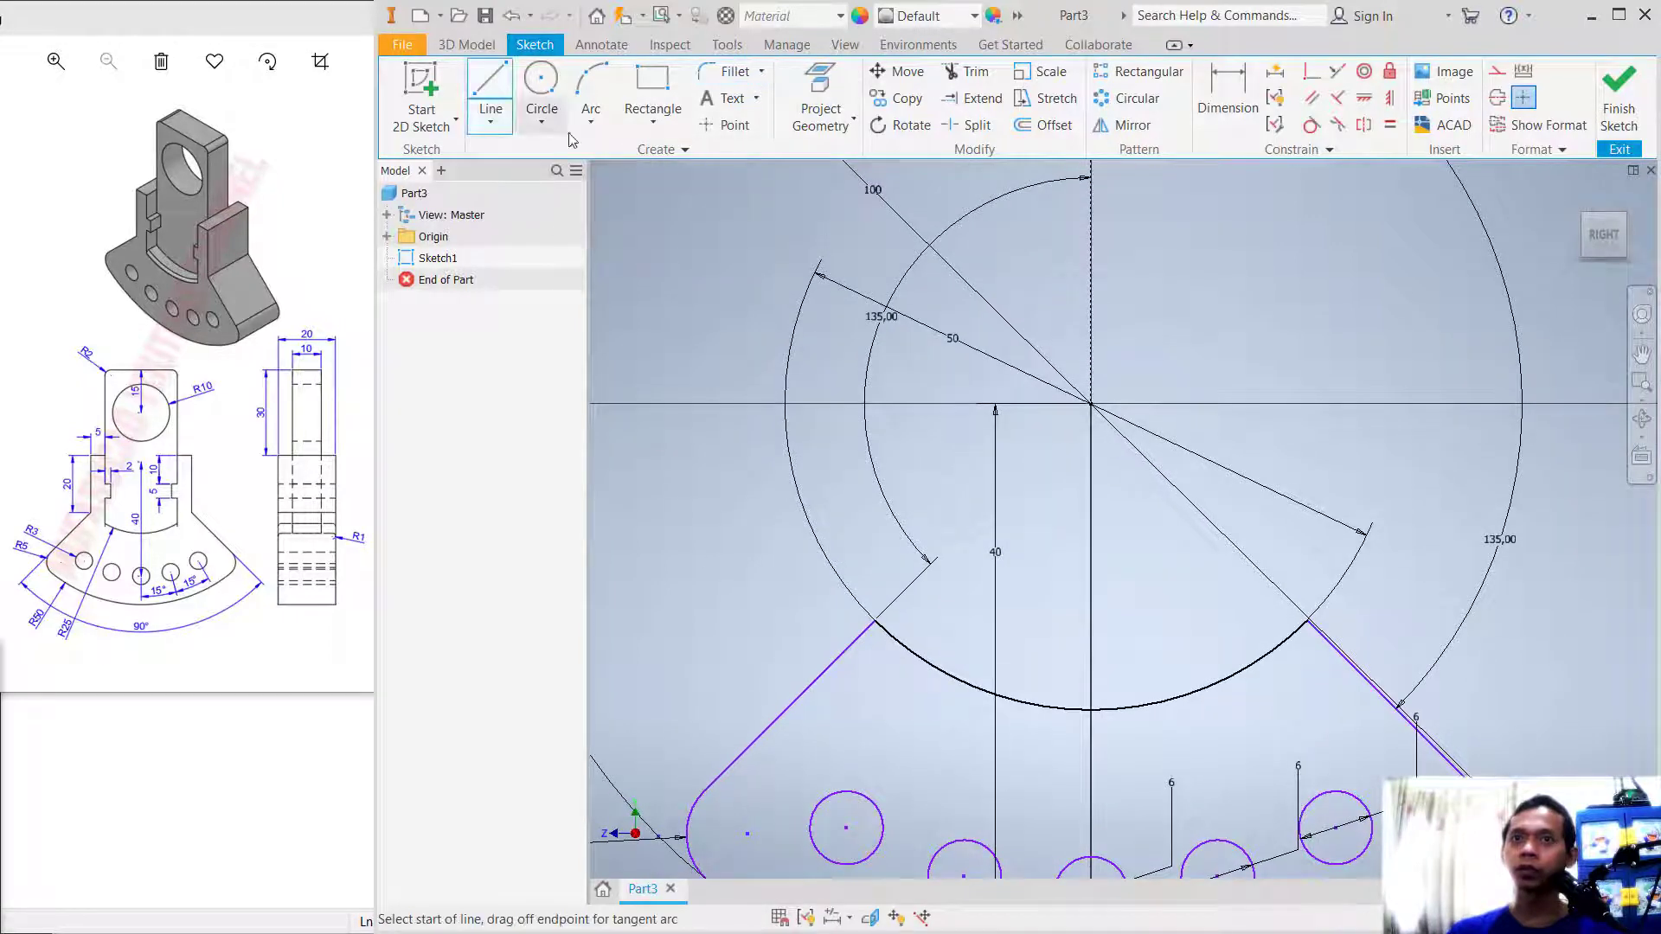
left_click(875, 619)
key("Escape")
left_click(490, 82)
left_click(875, 620)
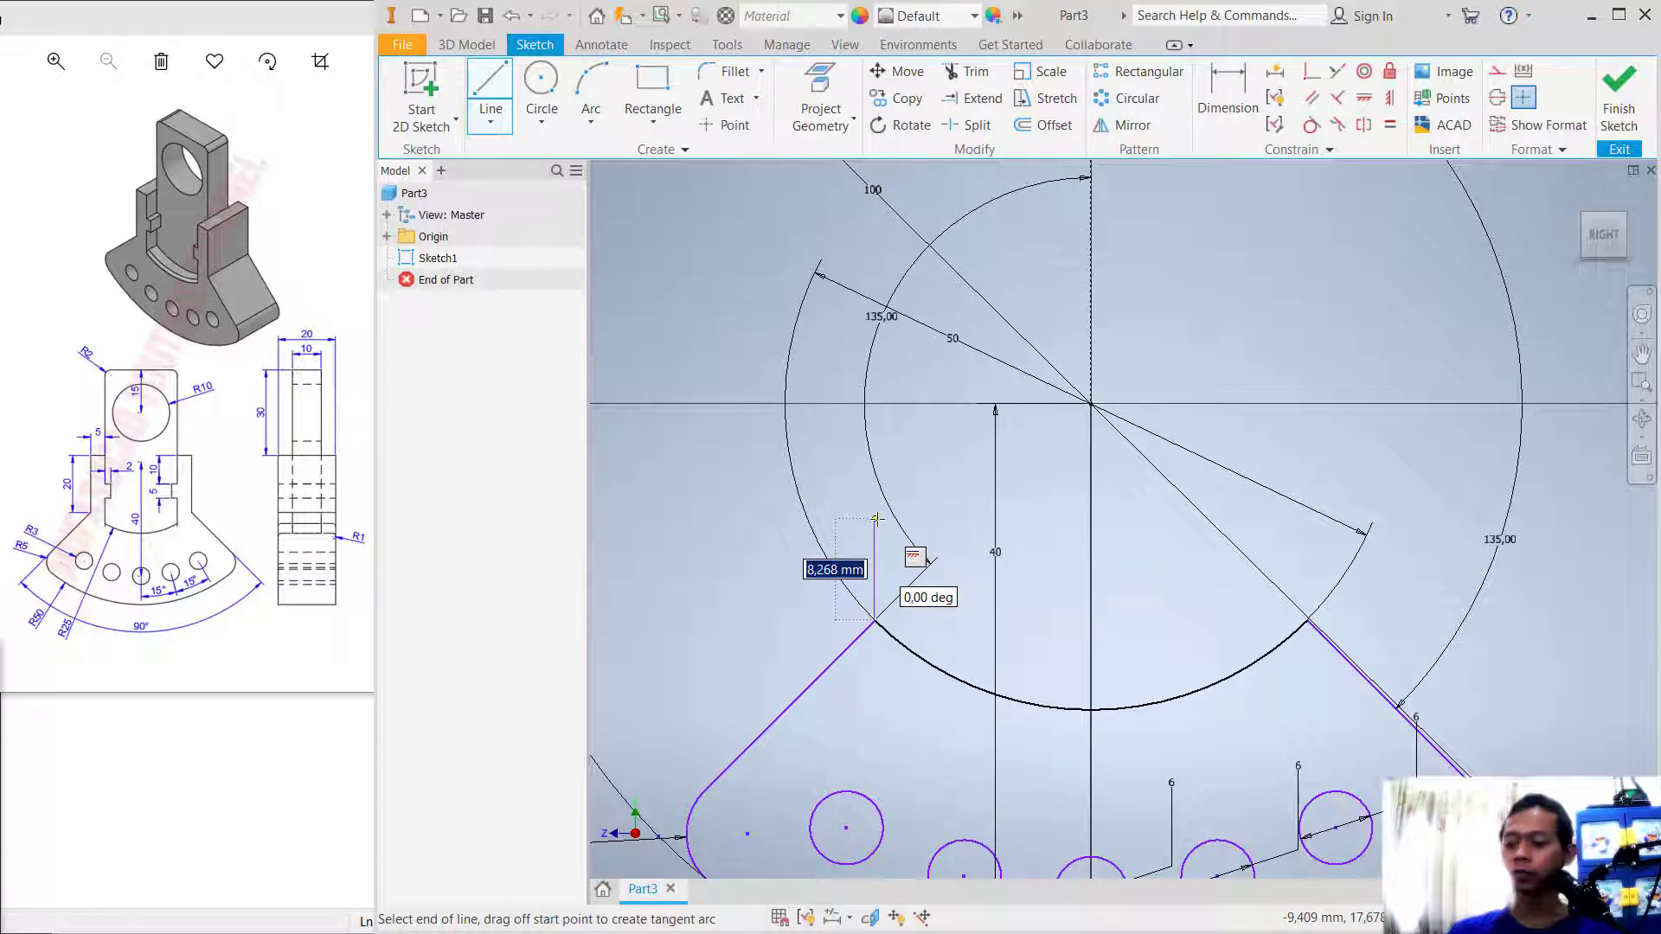
type("20")
key("Return")
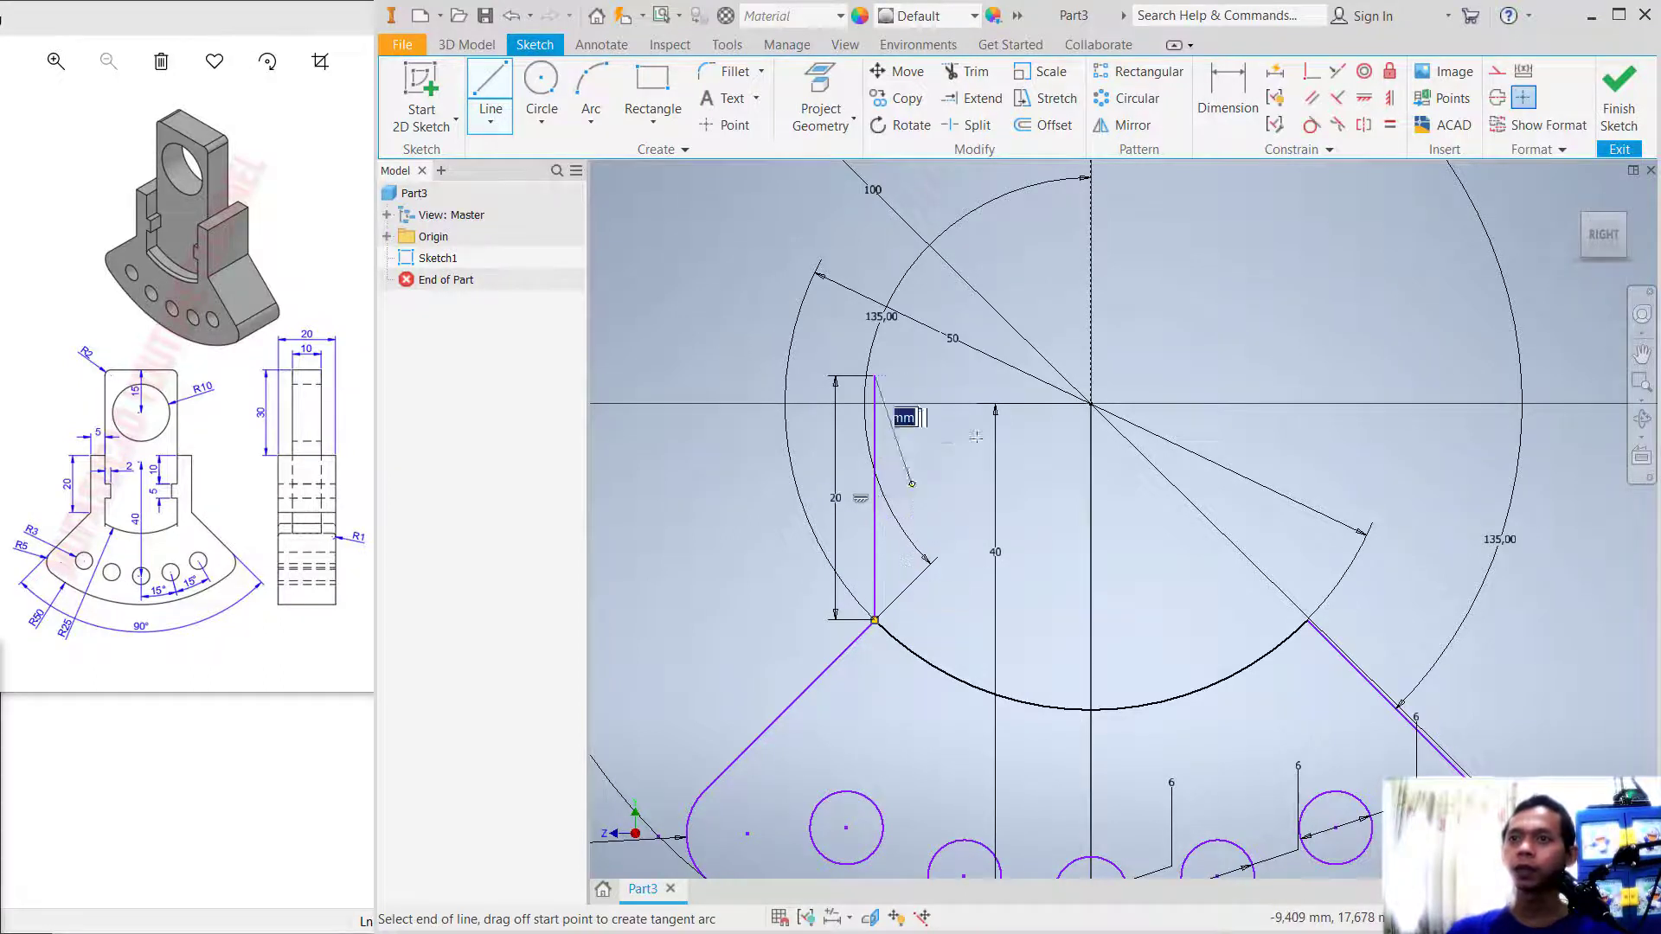
type("5")
key("Return")
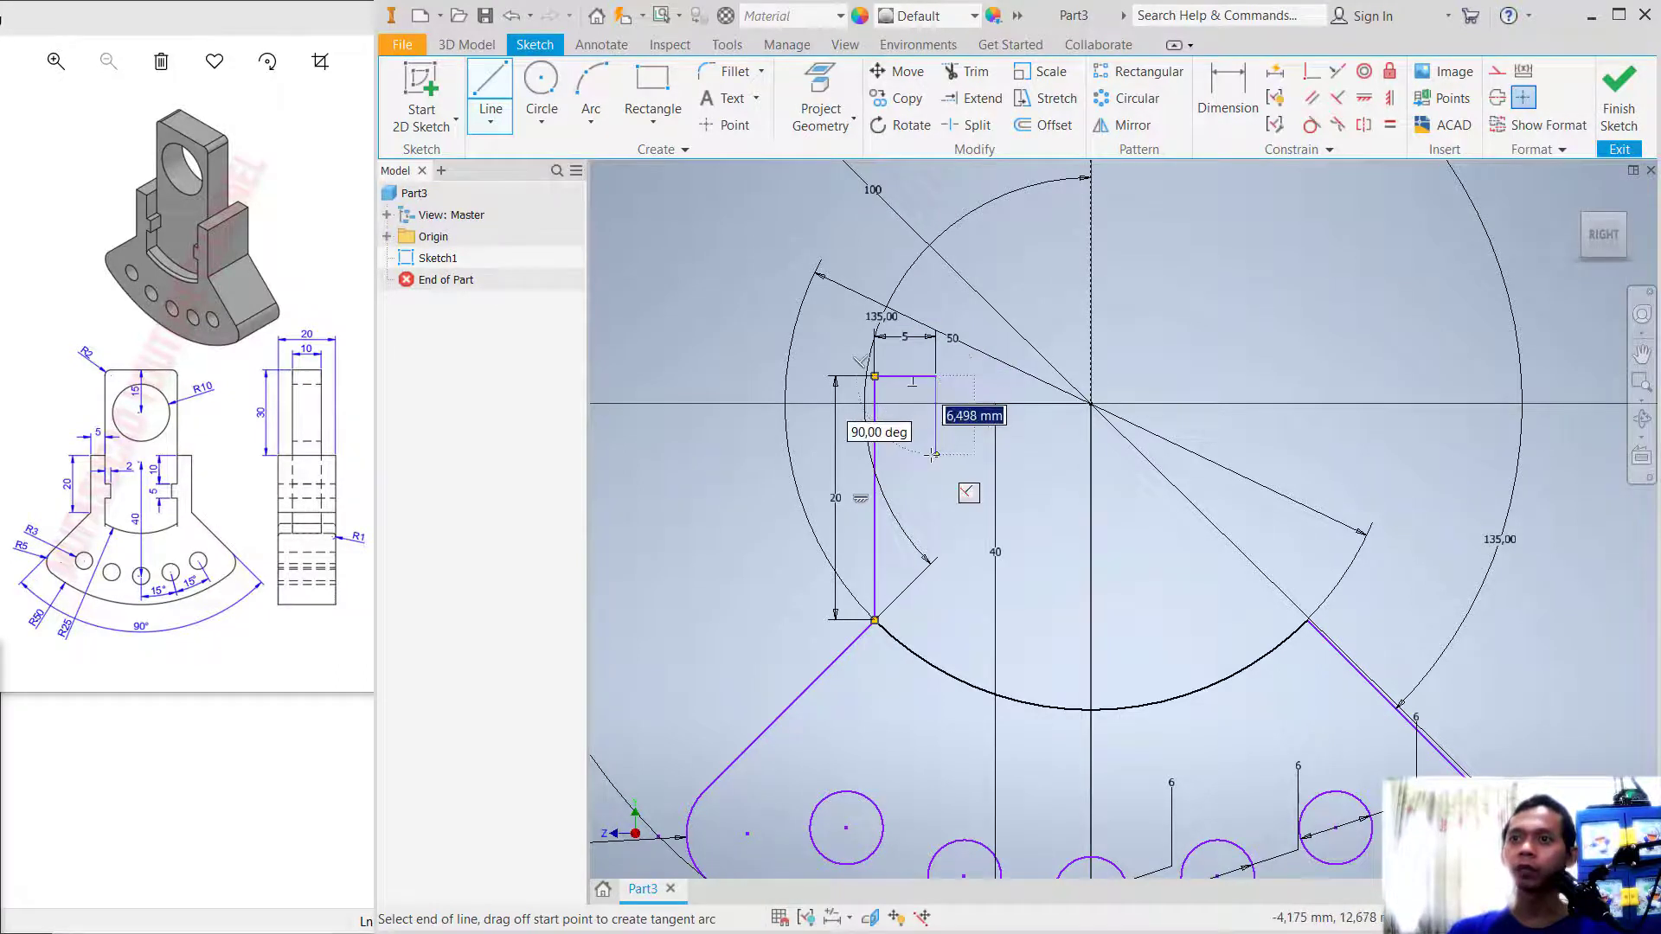
type("10")
key("Return")
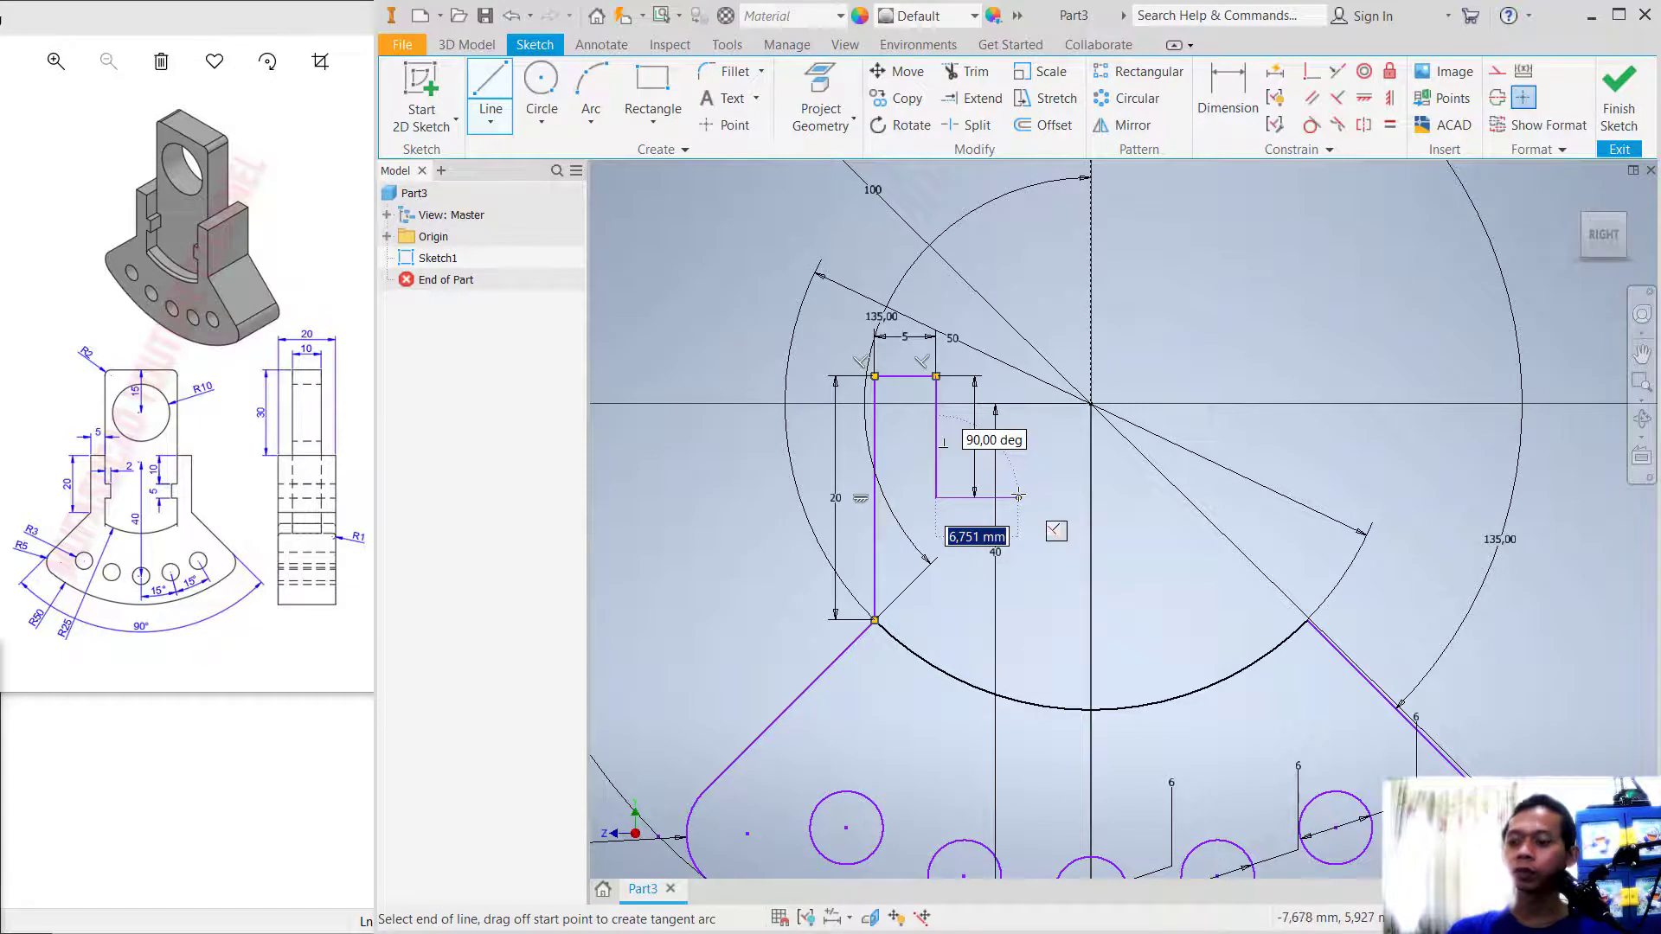
Finish the stepped profile with 5 and 2 mm segments, ending on the arc.
key("BackSpace")
left_click(958, 498)
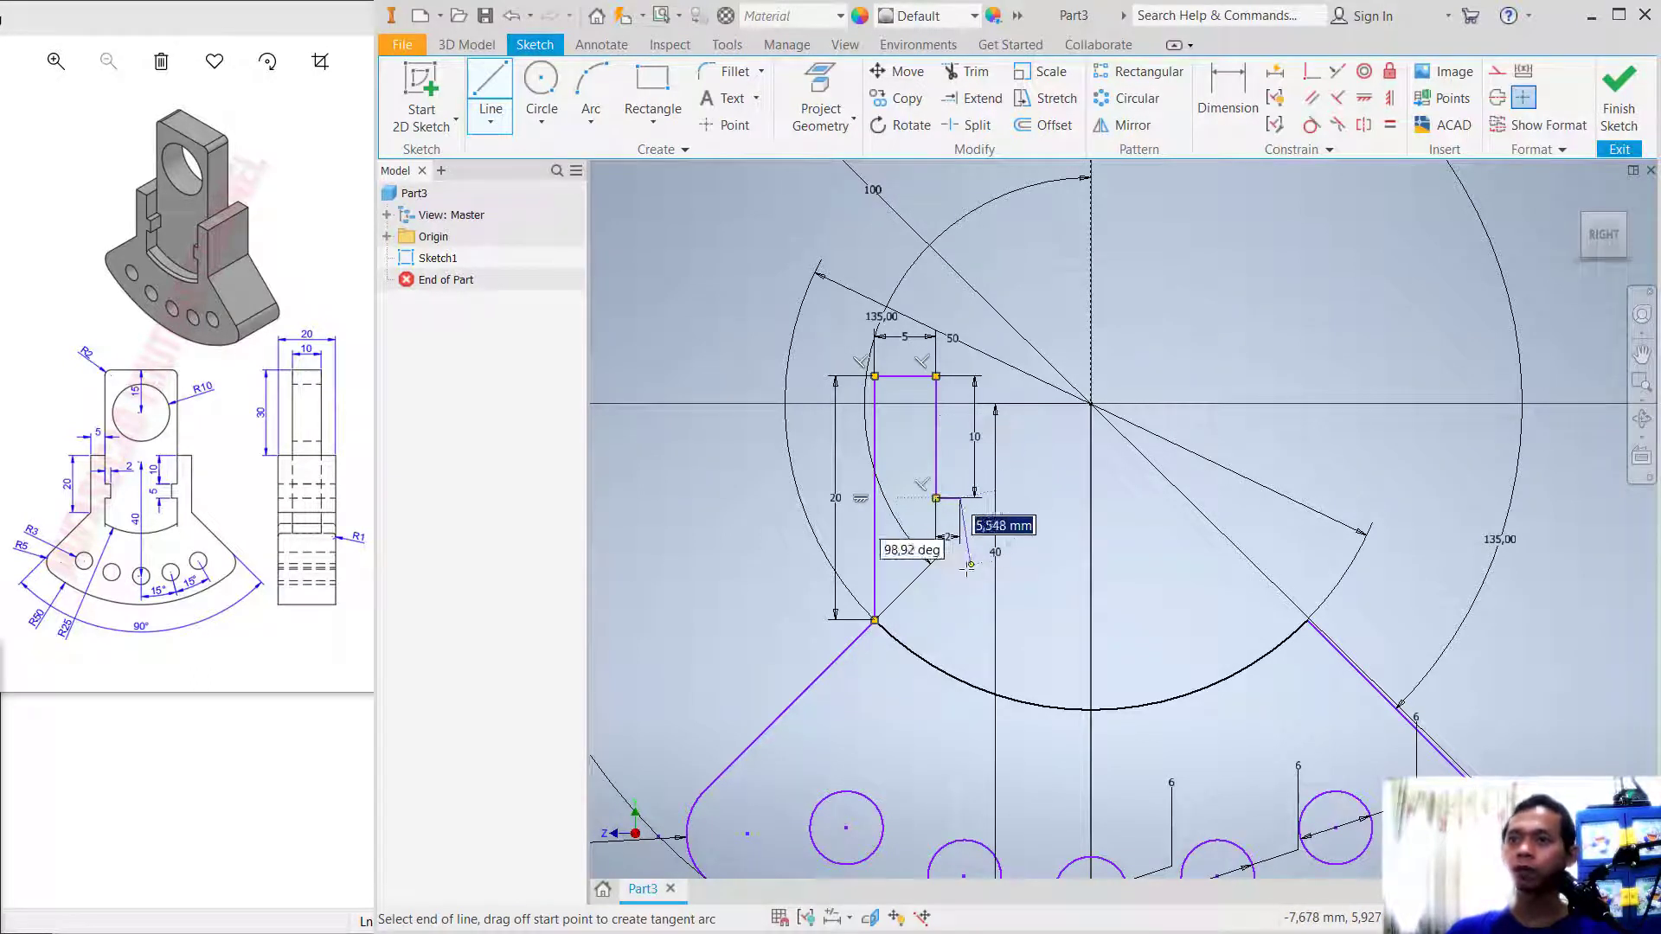
type("5")
key("Return")
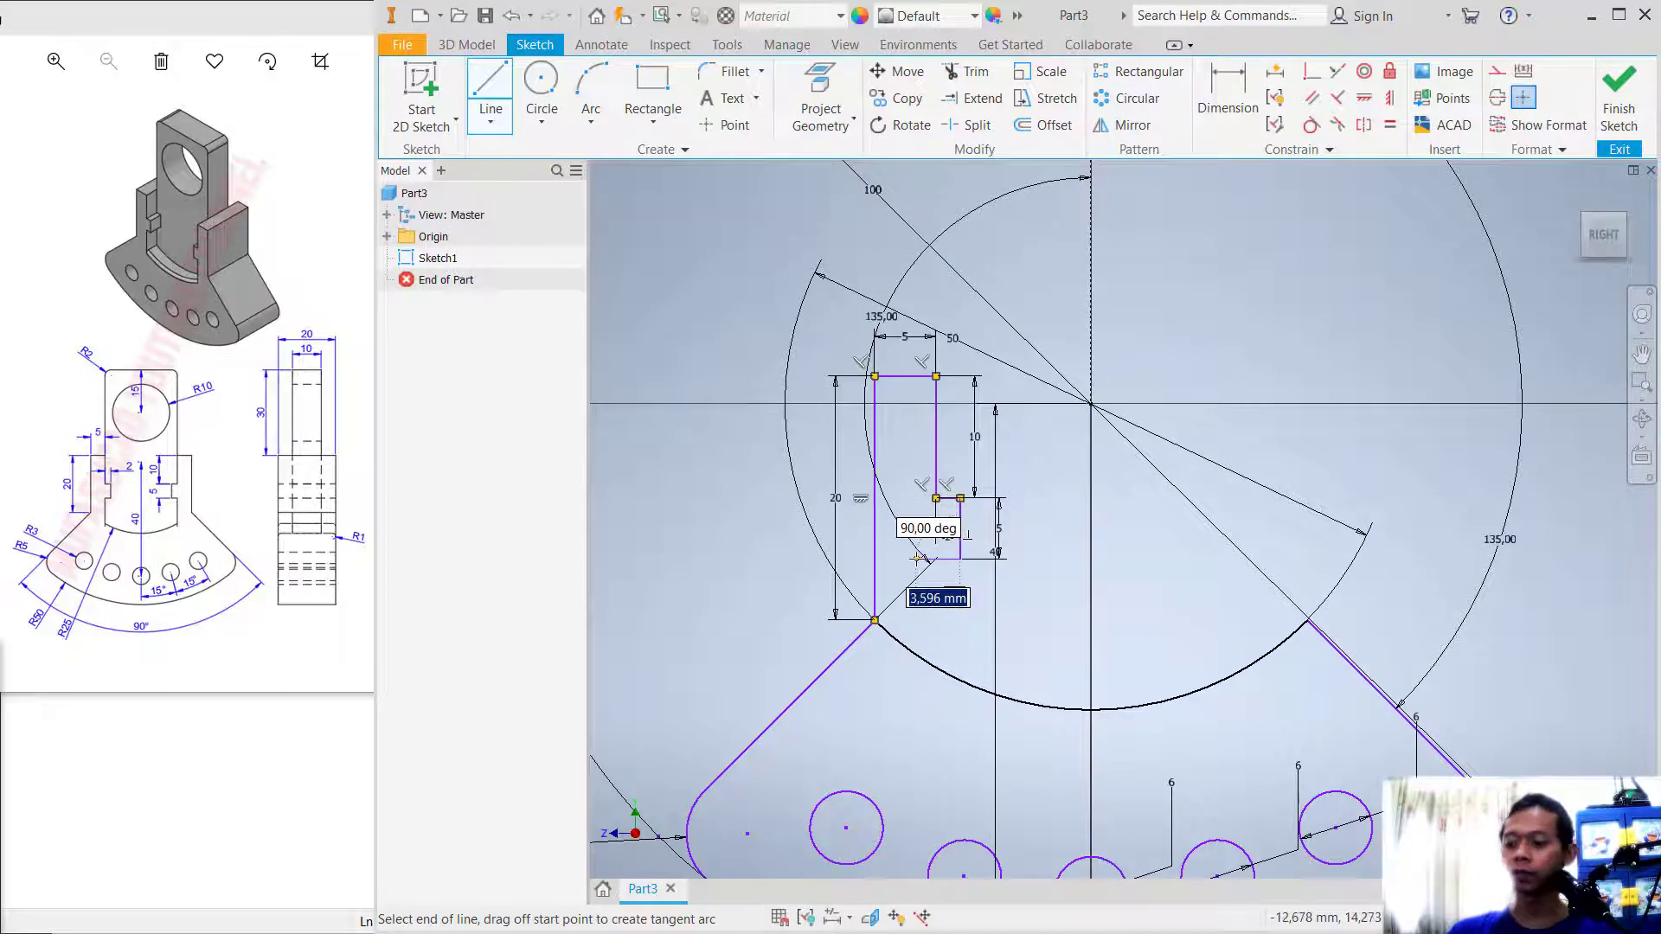
type("2")
key("Return")
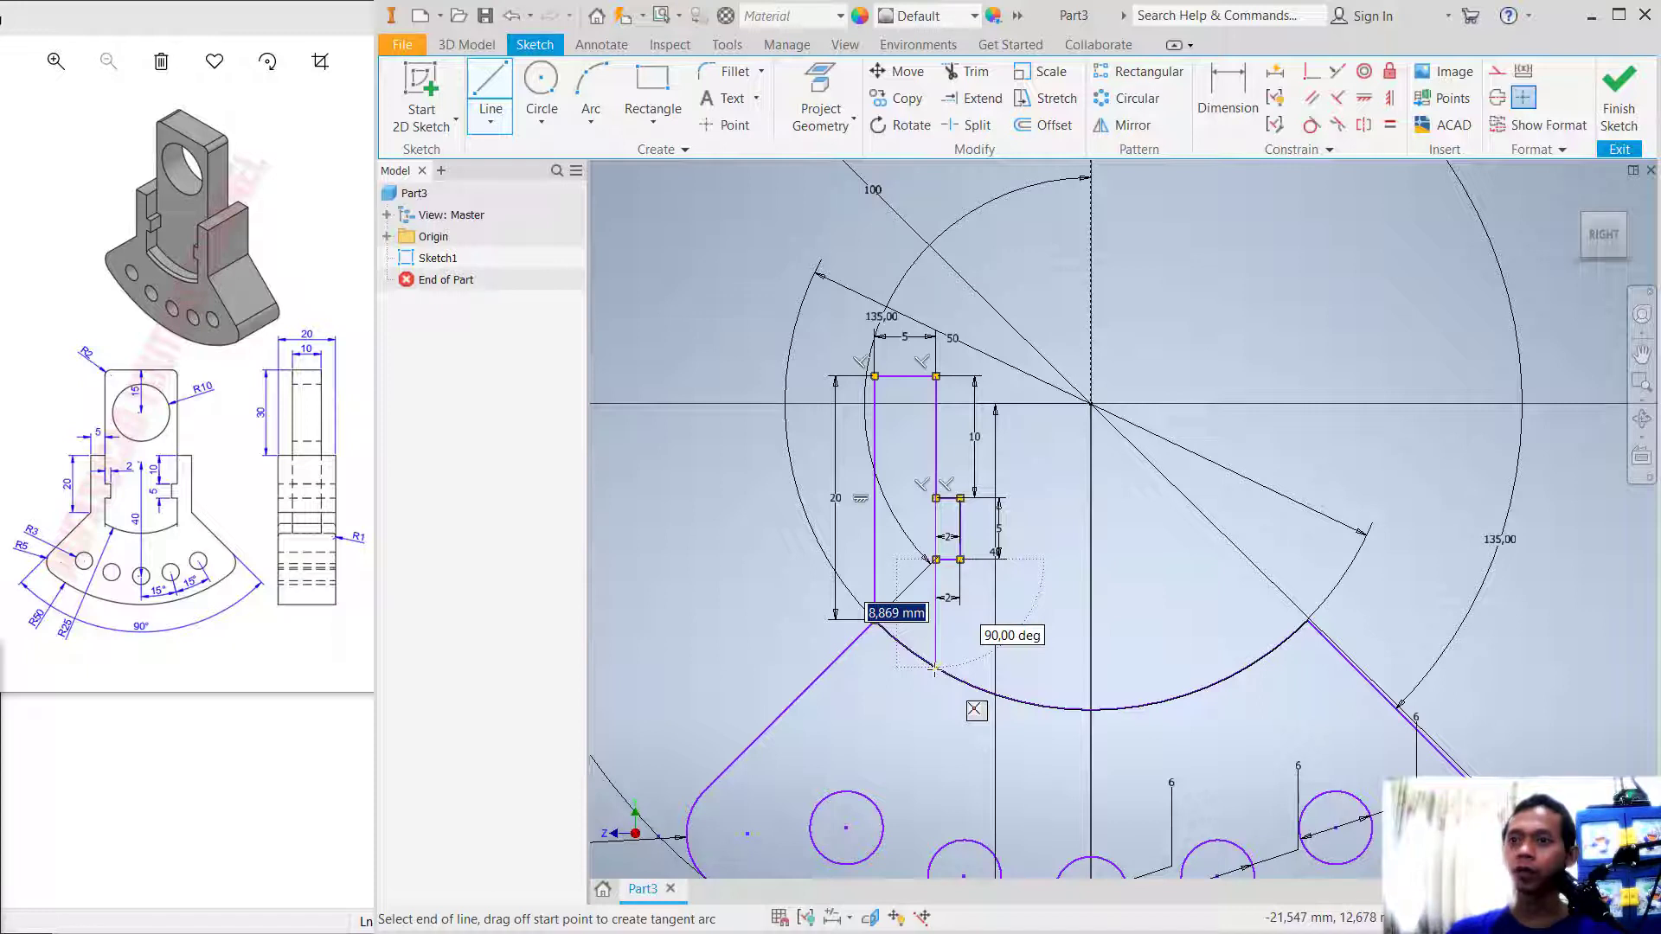
double_click(936, 668)
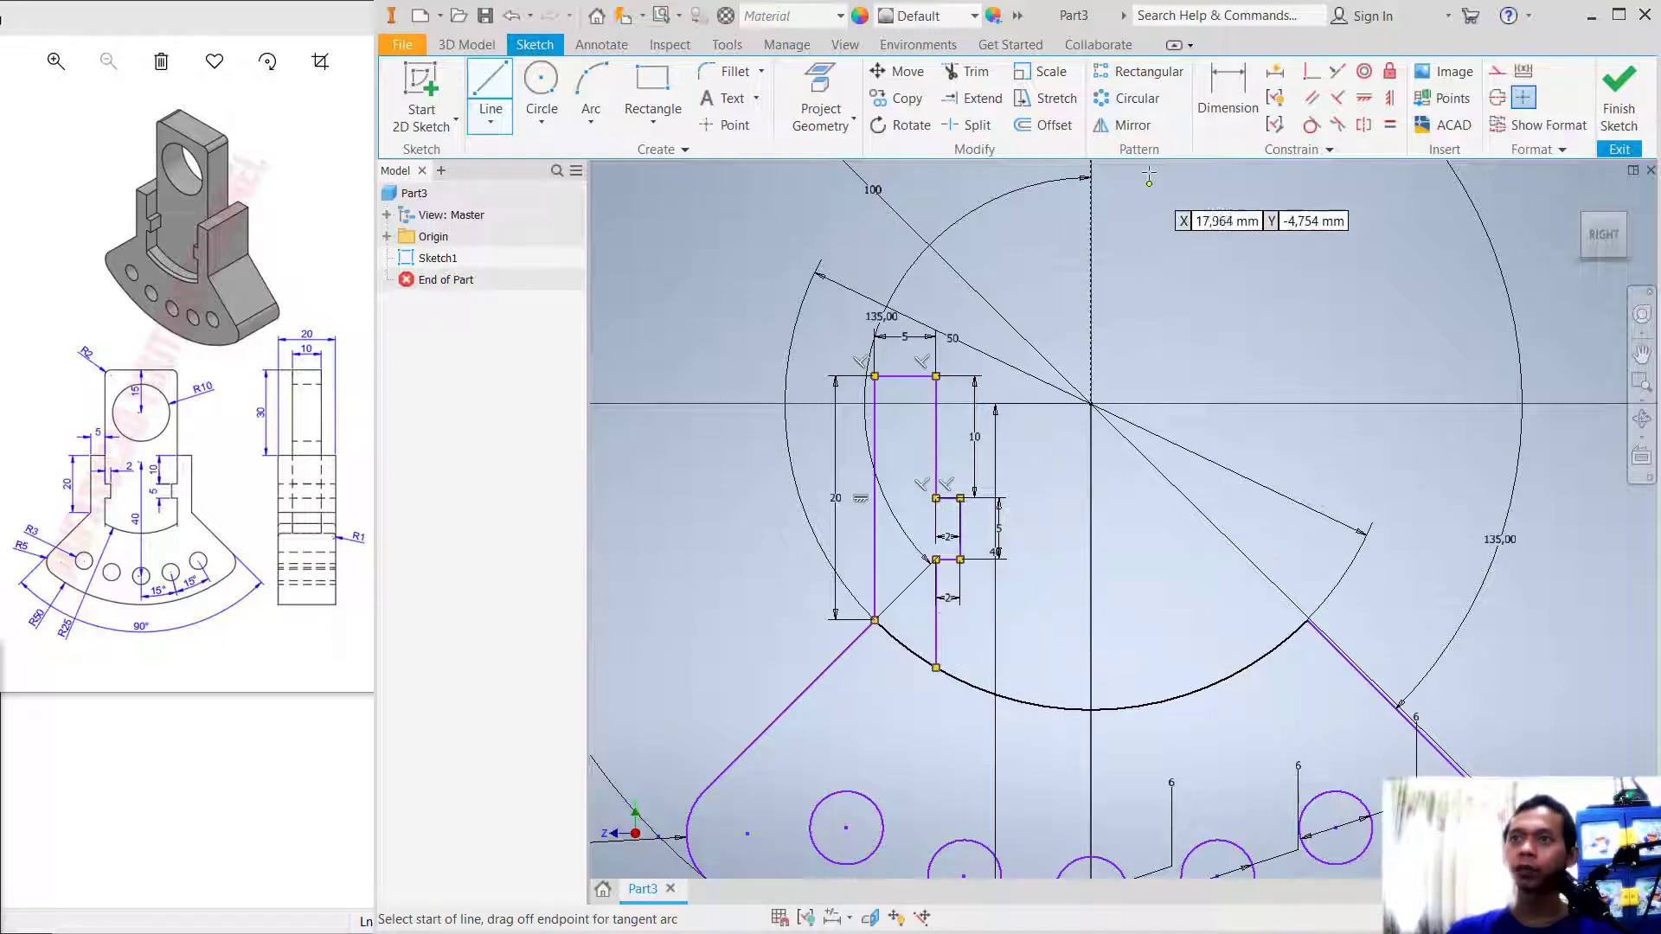
left_click(1124, 124)
Mirror the stepped left profile across the vertical centre line to form the right upright.
mouse_move(997, 312)
left_mouse_down()
mouse_move(879, 641)
mouse_move(813, 661)
left_mouse_up()
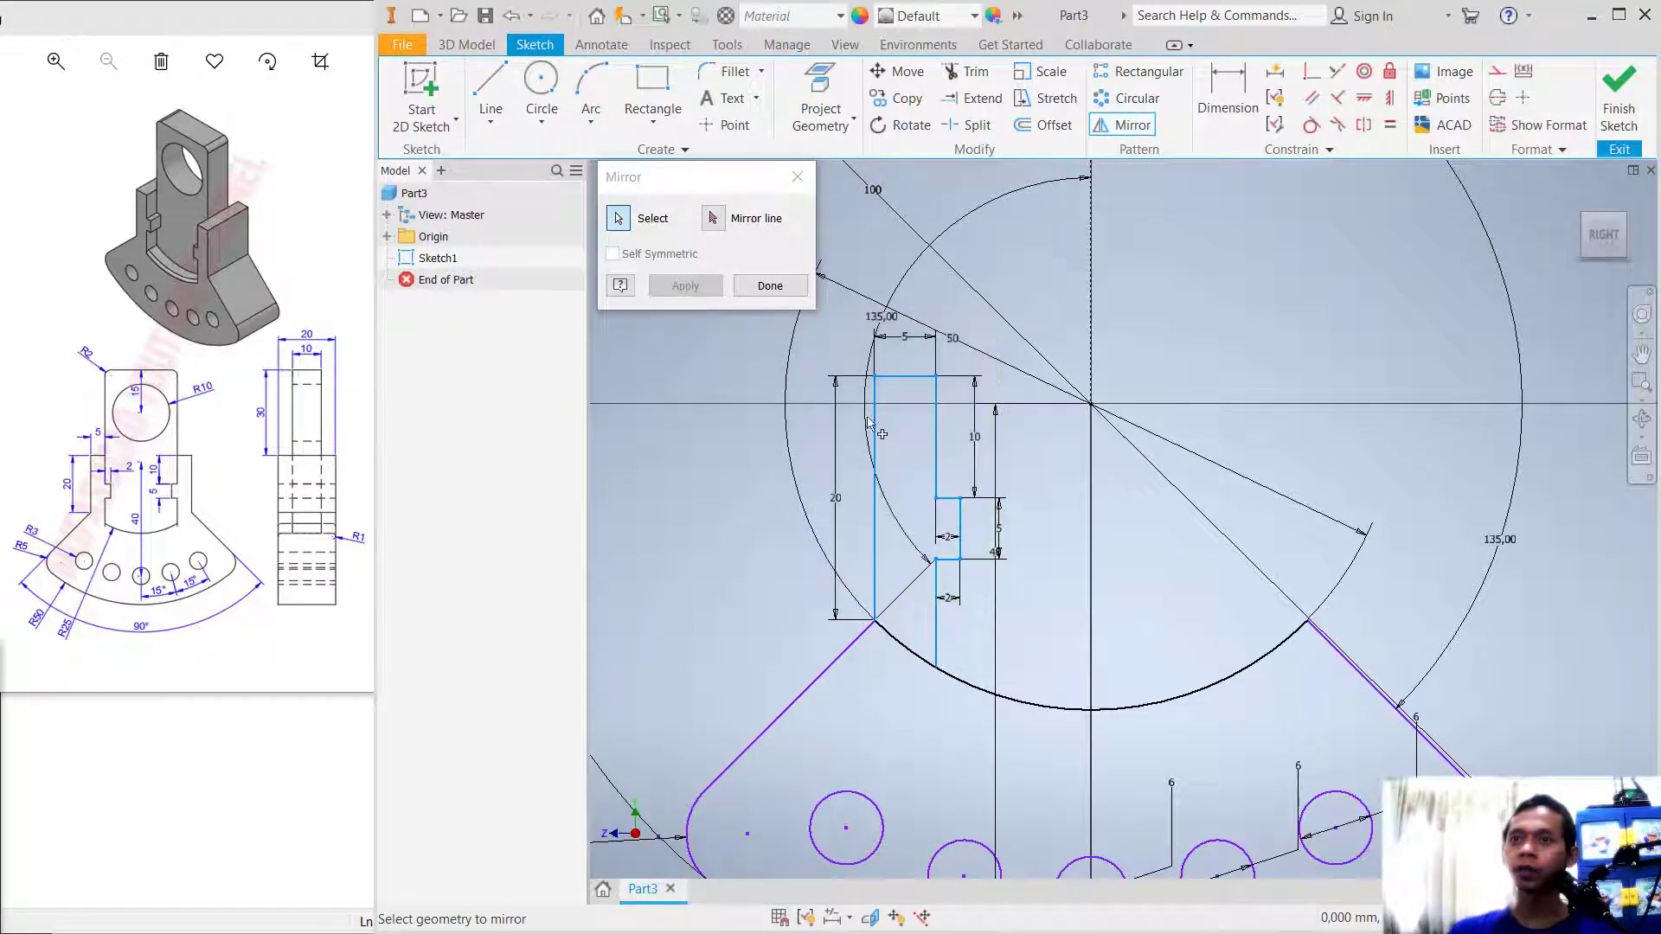
left_click(712, 218)
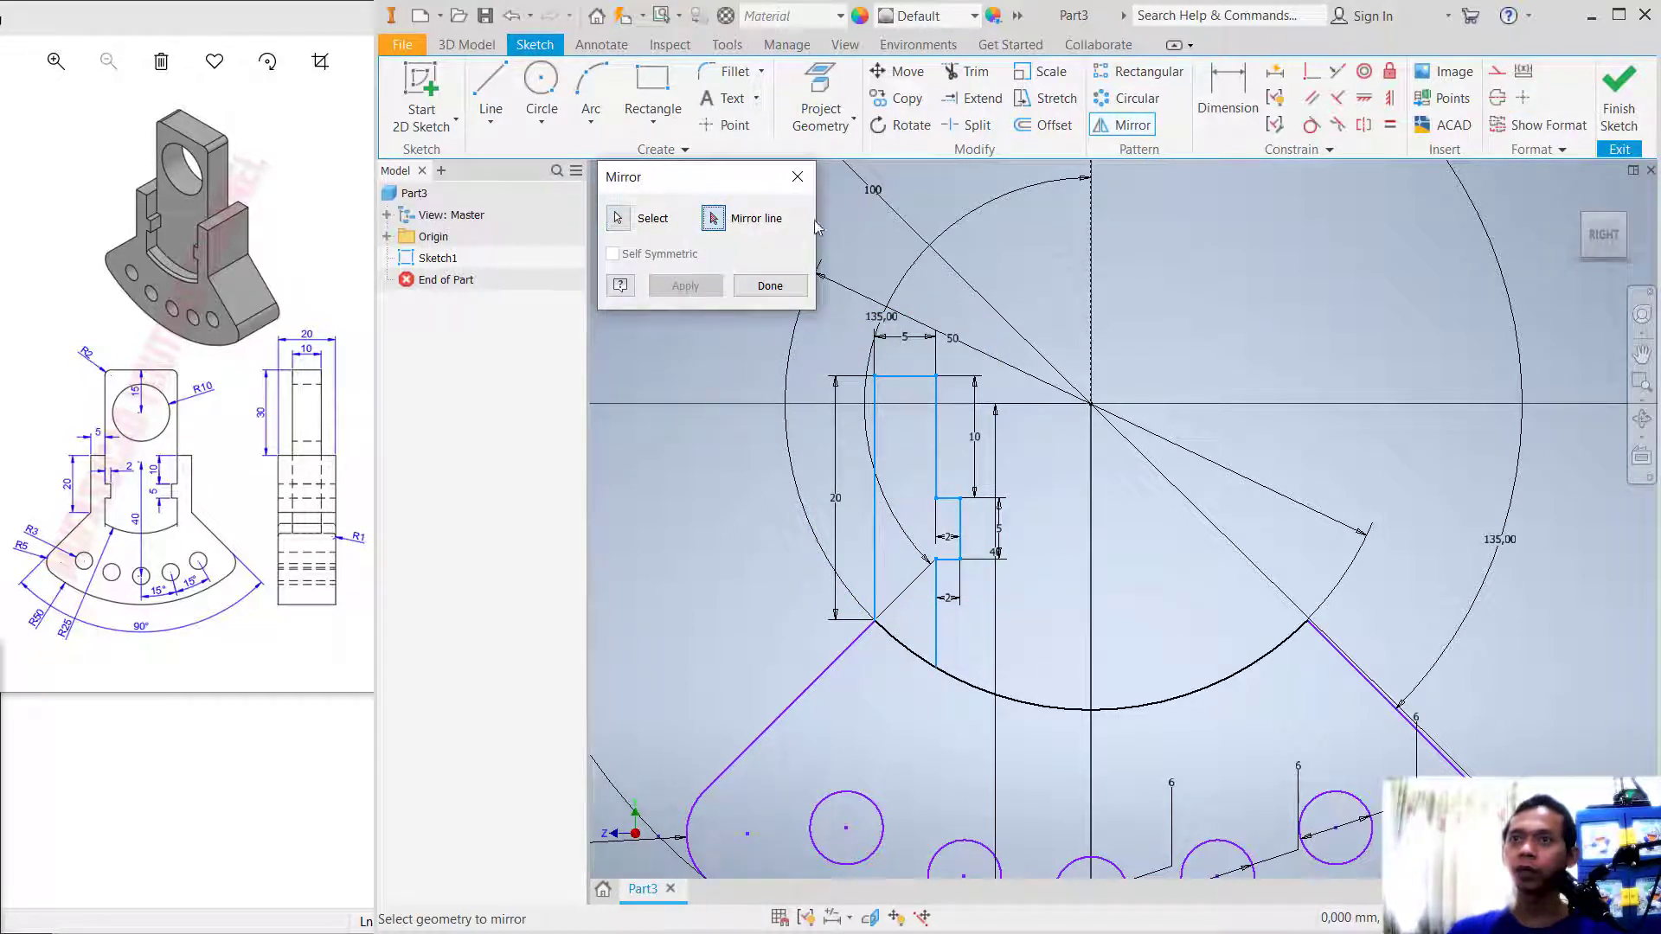
left_click(1092, 252)
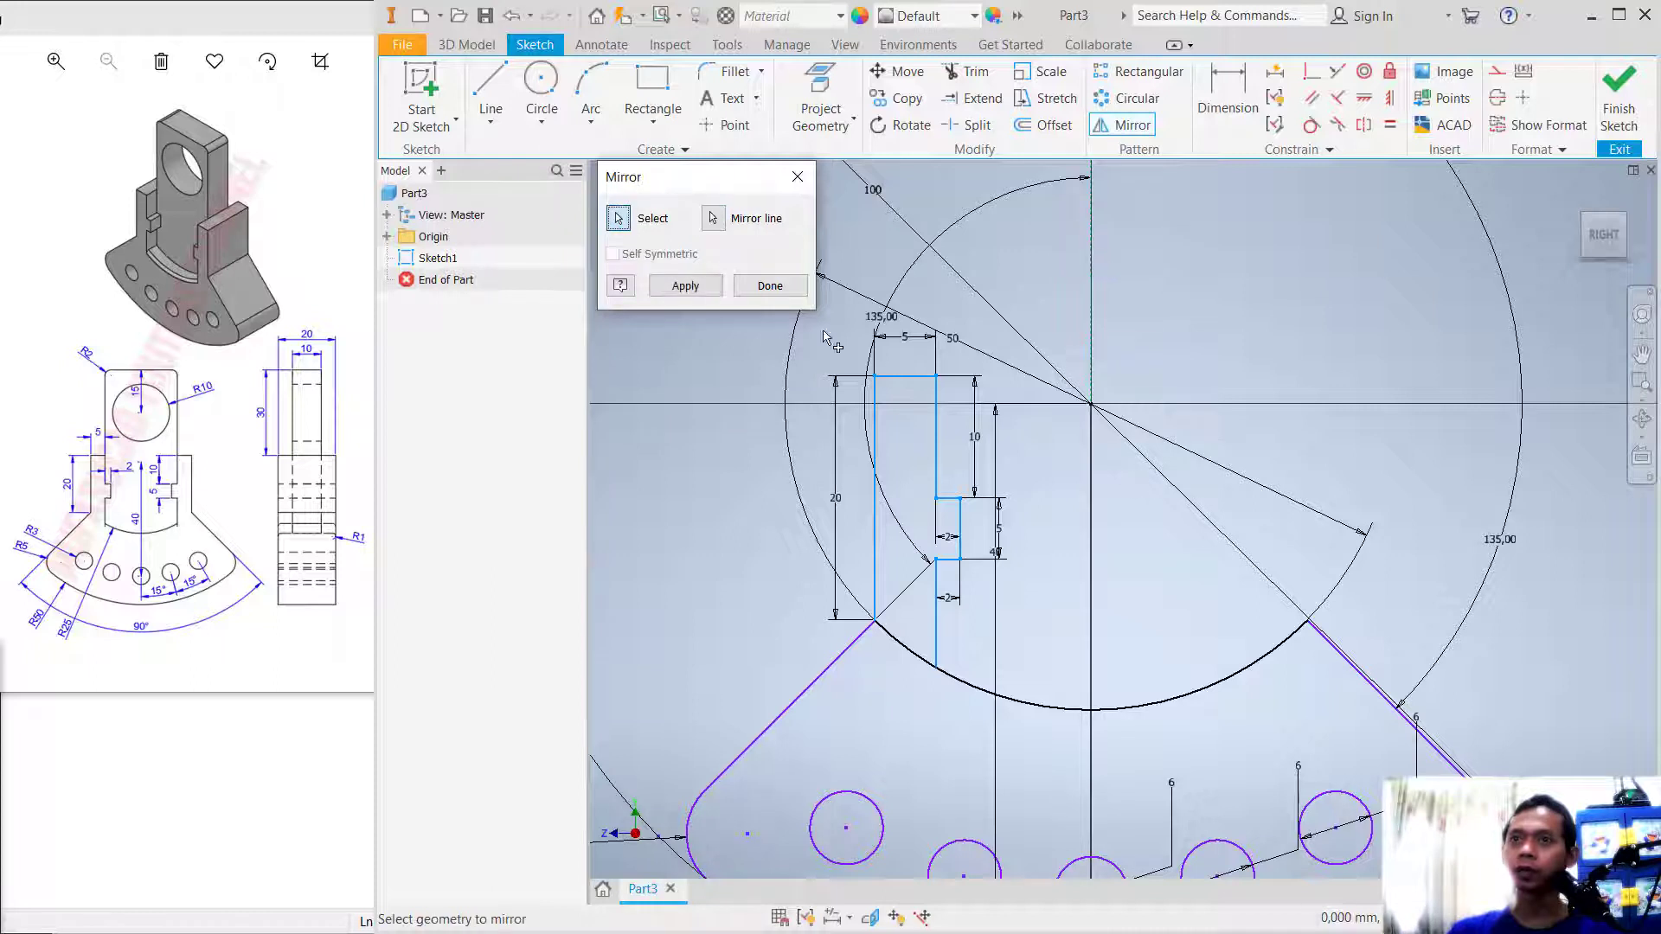
left_click(697, 289)
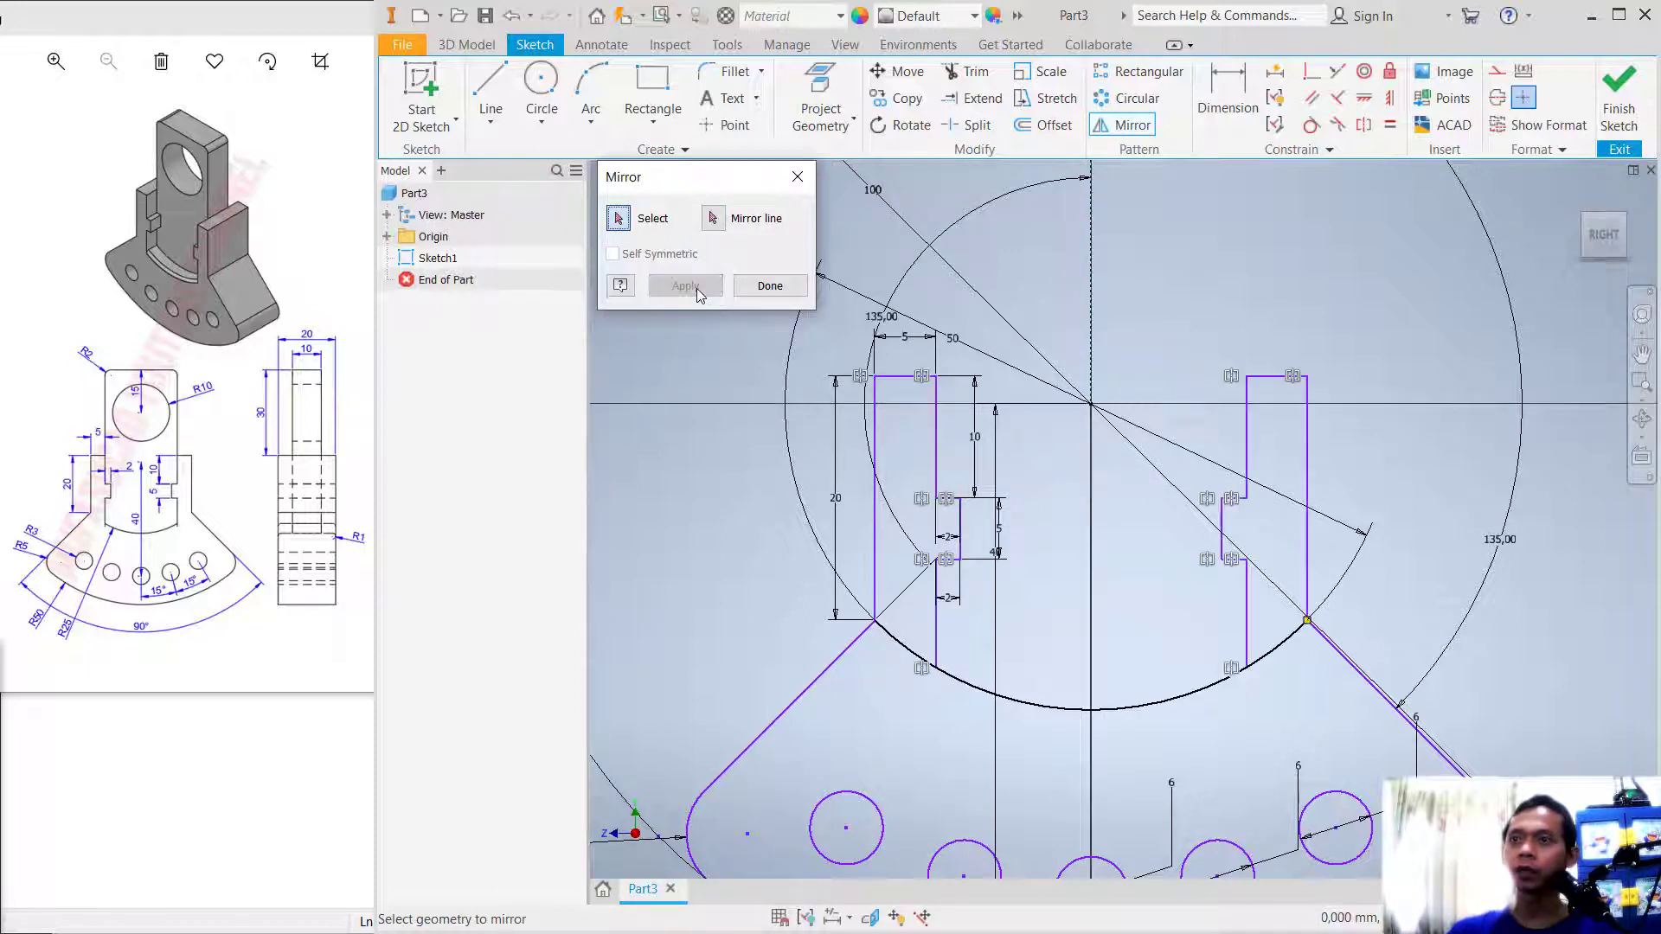
left_click(779, 287)
left_click(967, 71)
Trim the inner arc portions lying outside the left and right bracket walls.
left_click(897, 647)
left_click(1282, 656)
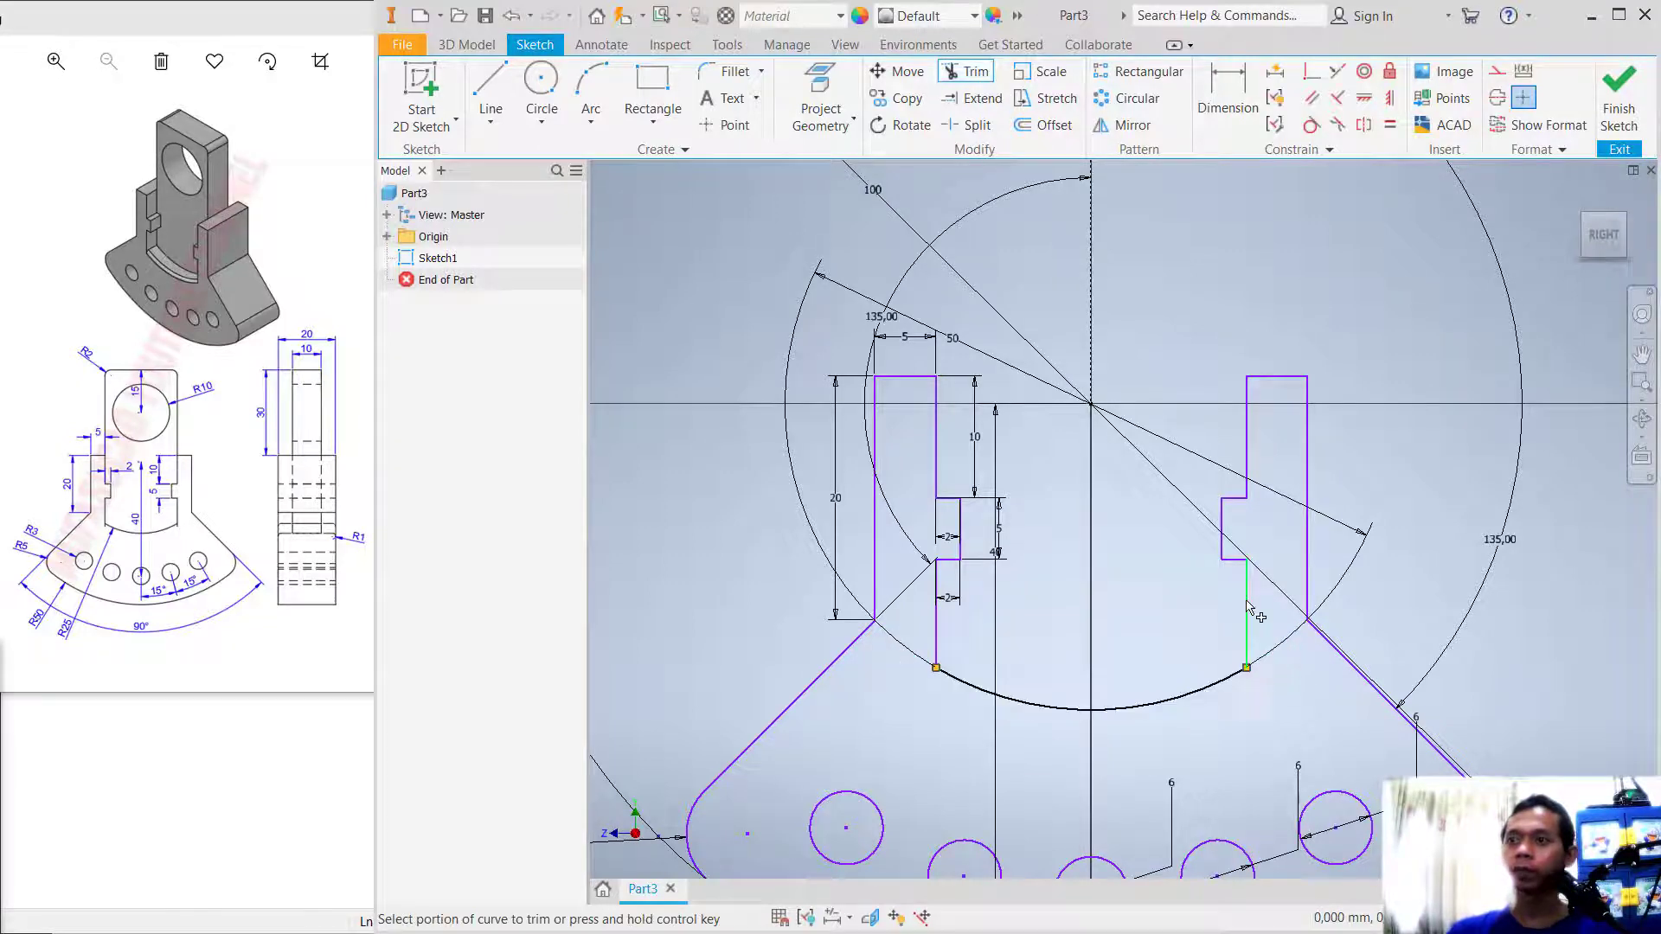
scroll(1234, 589, "up", 2)
scroll(1187, 474, "down", 3)
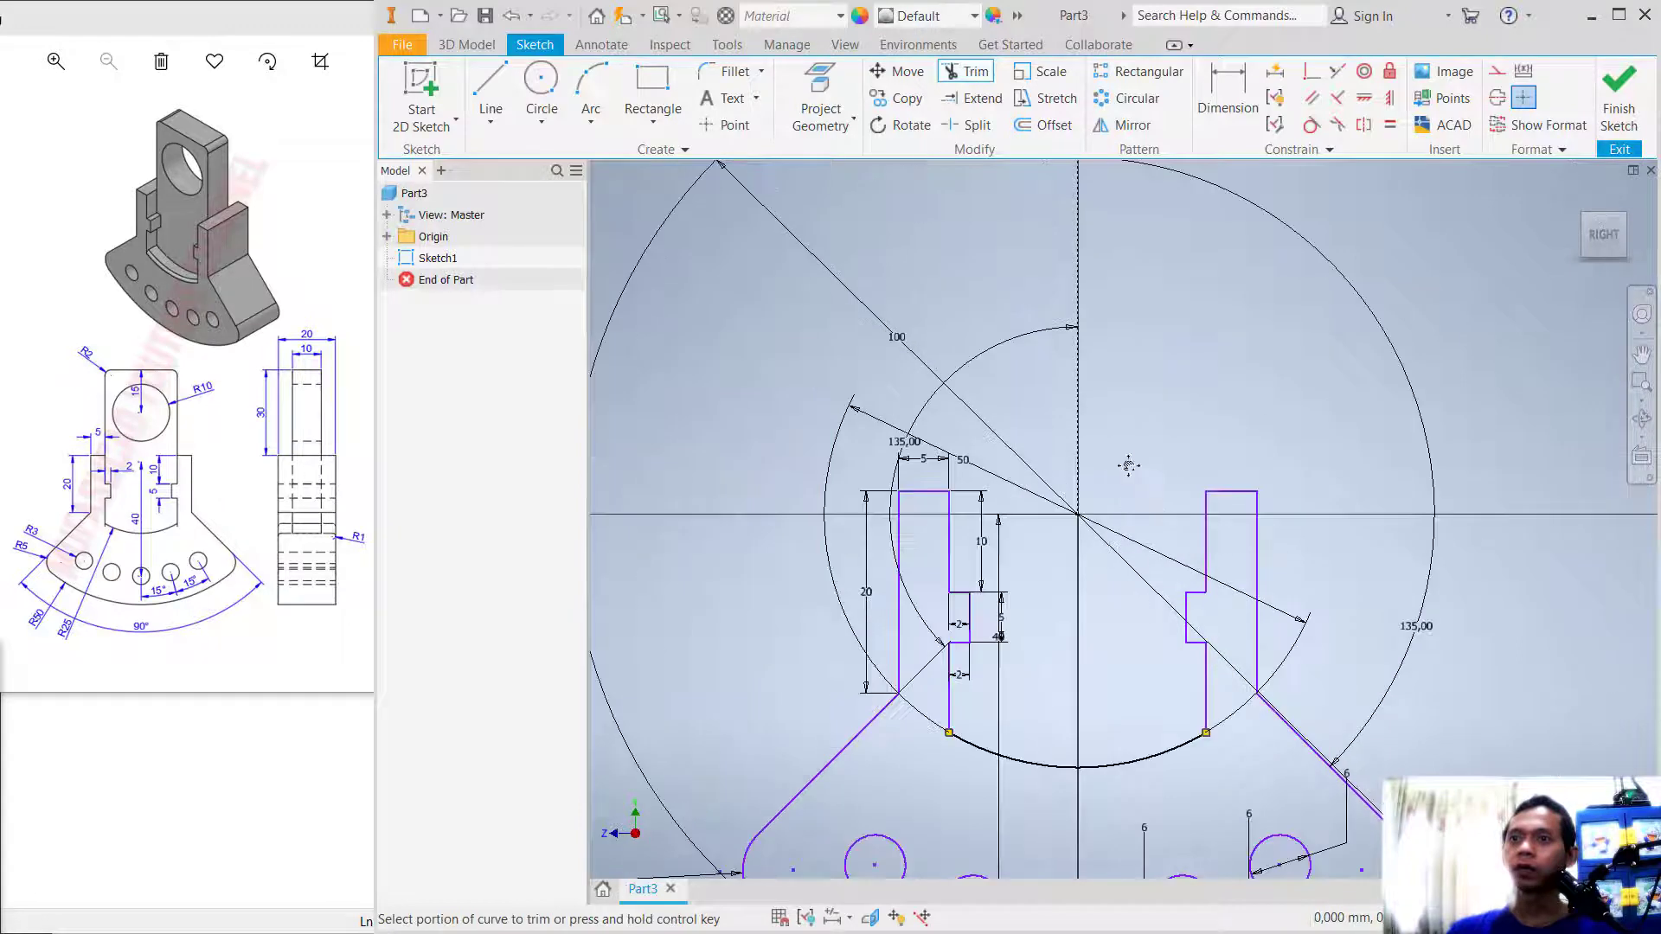
key("l")
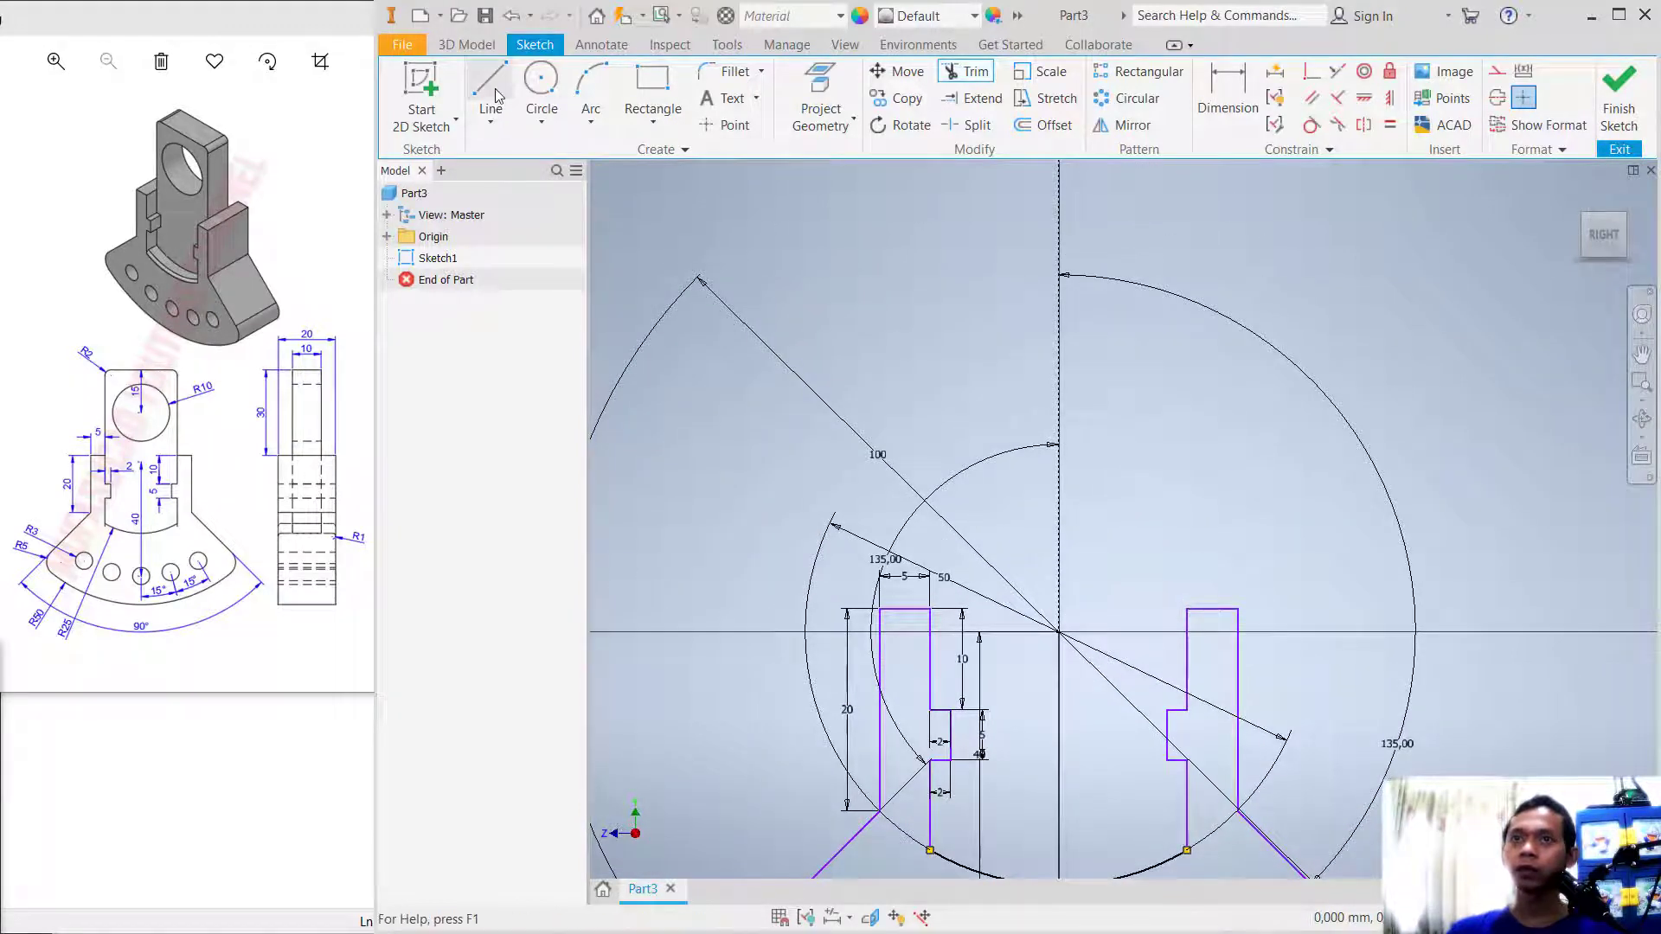
left_click(930, 608)
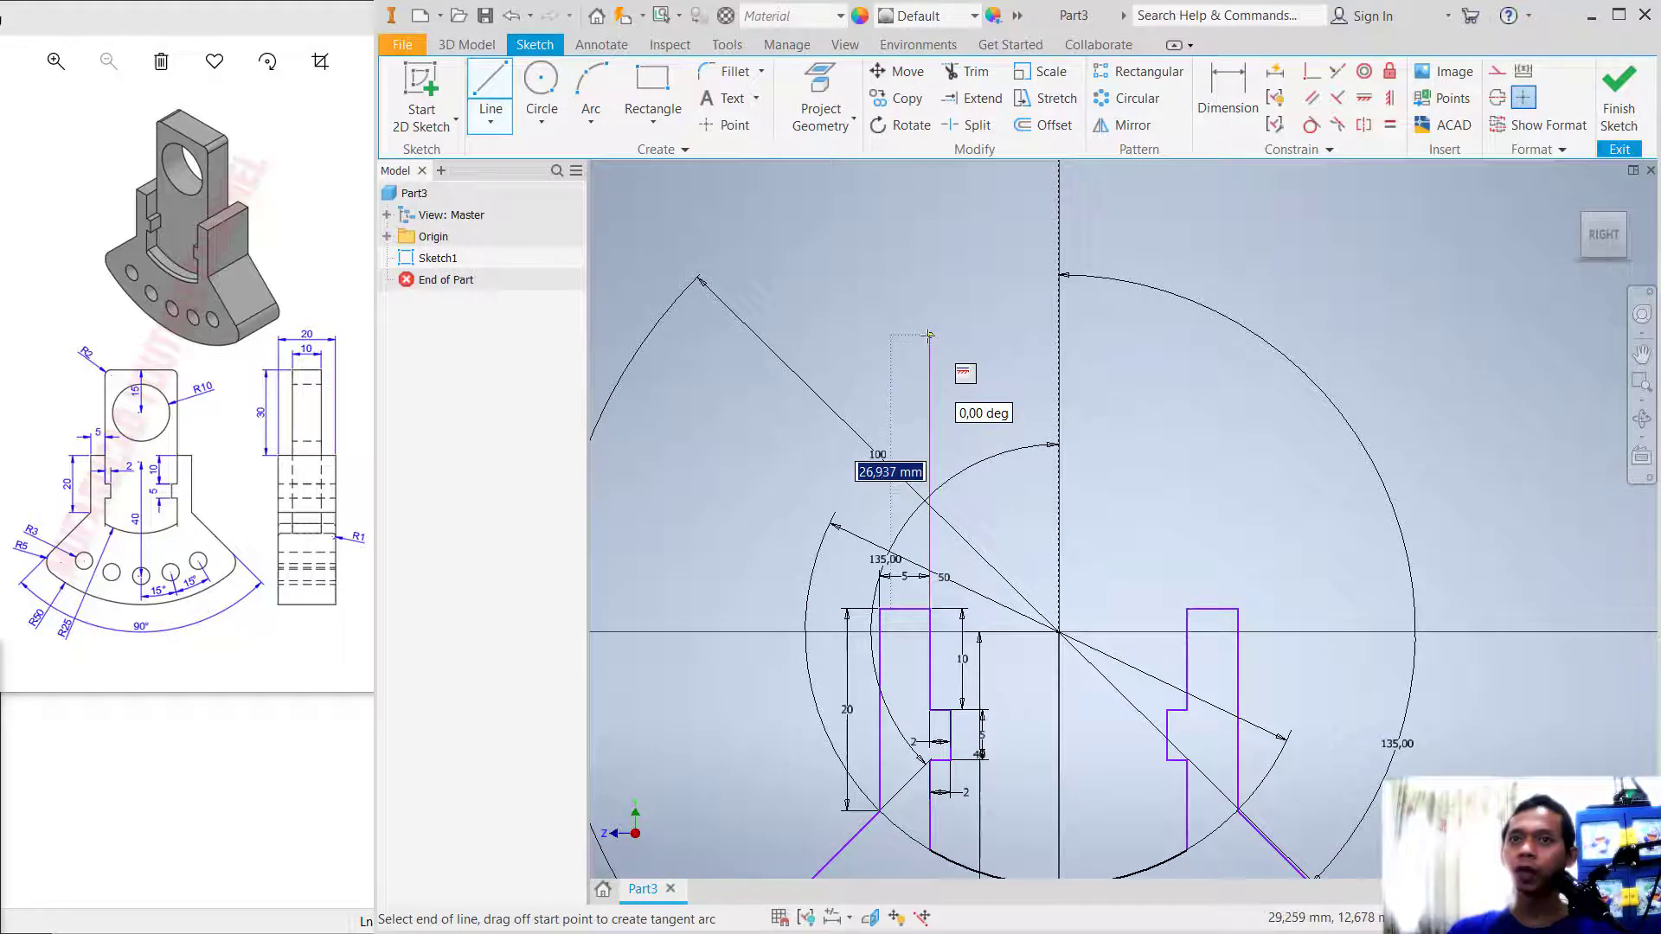
Draw a 30 mm line up from the left wall, a horizontal top edge, and a line down to the right wall's top.
type("30")
key("Return")
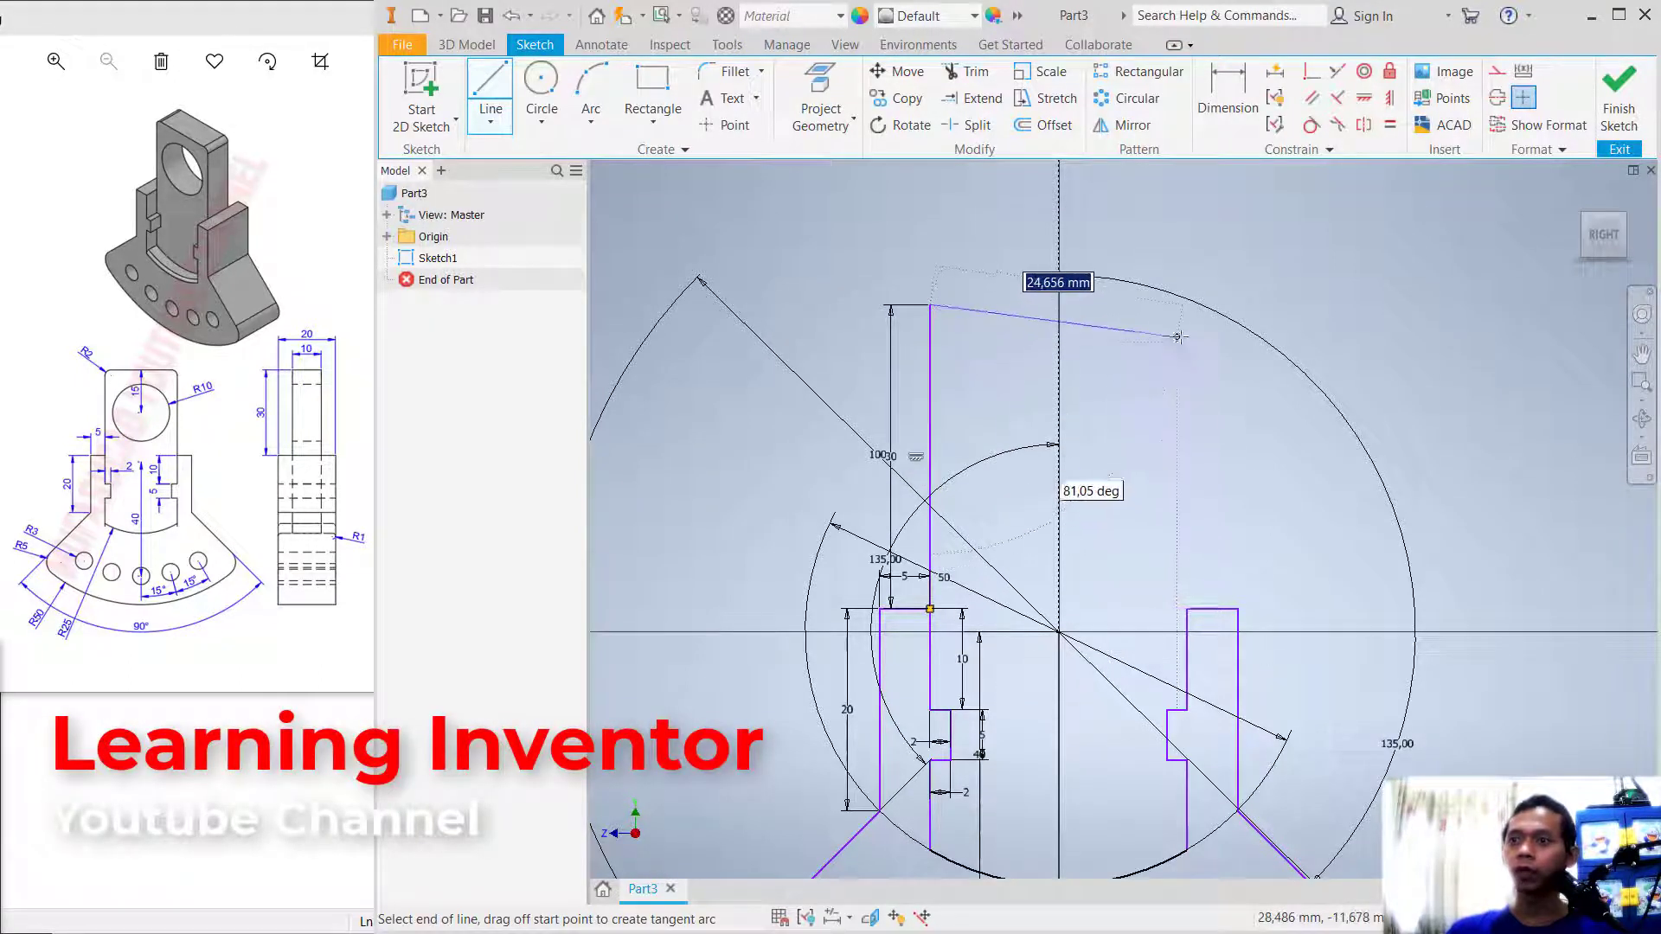
left_click(1187, 306)
left_click(1187, 609)
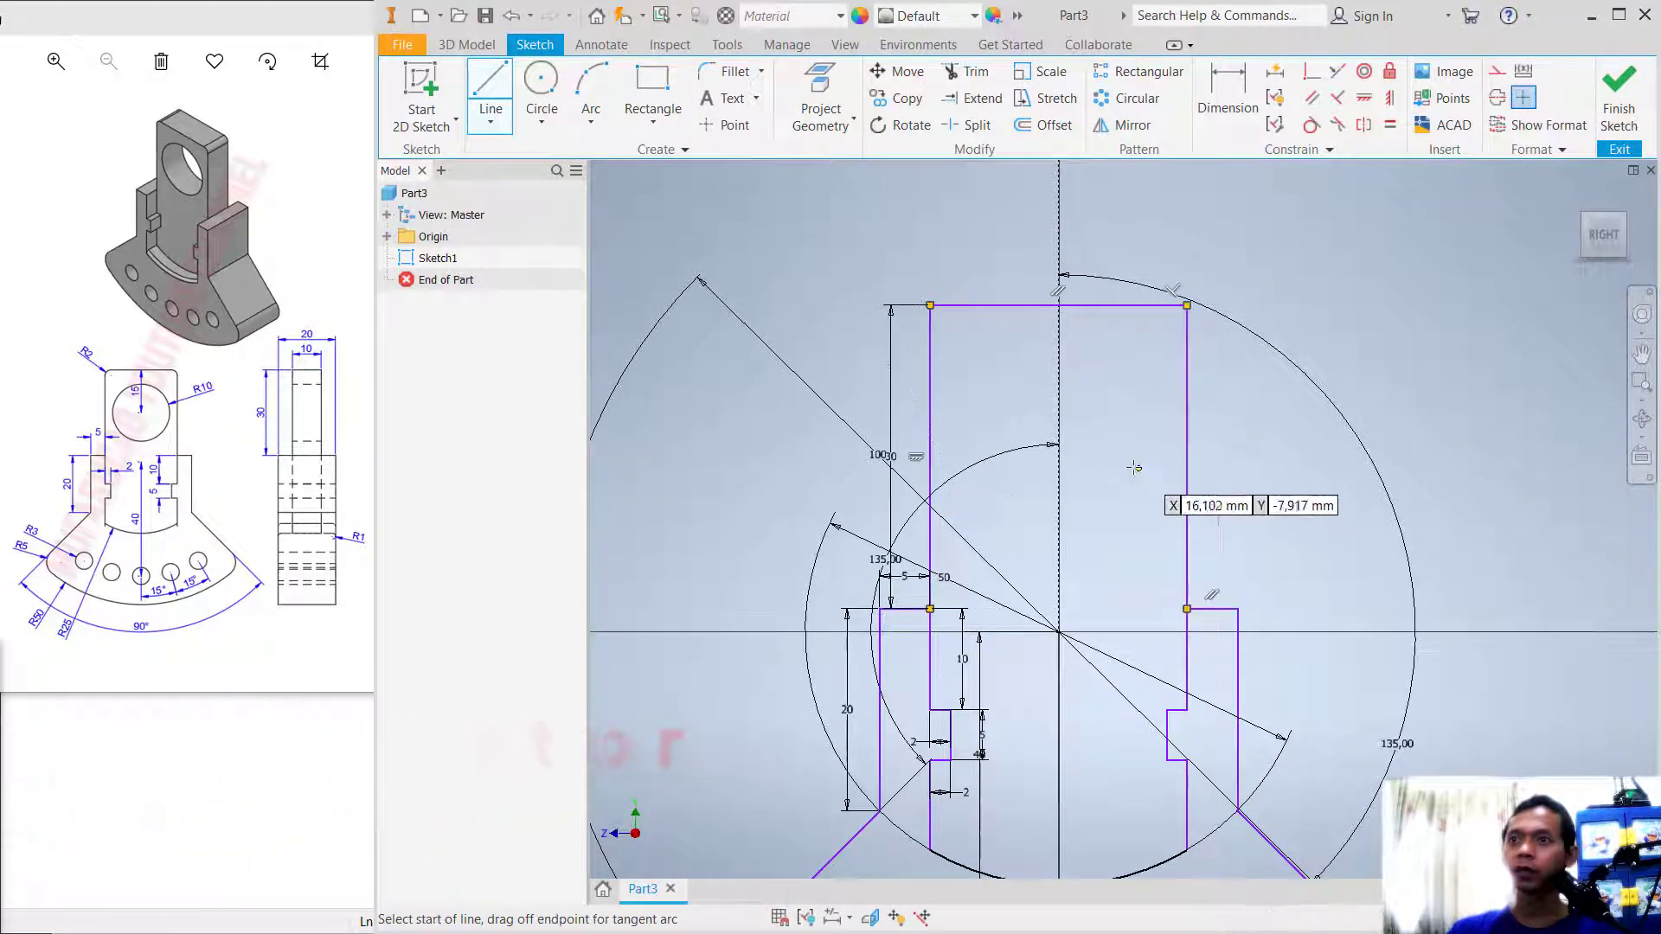
Fillet the upright's top-left and top-right corners with radius 2.
left_click(711, 73)
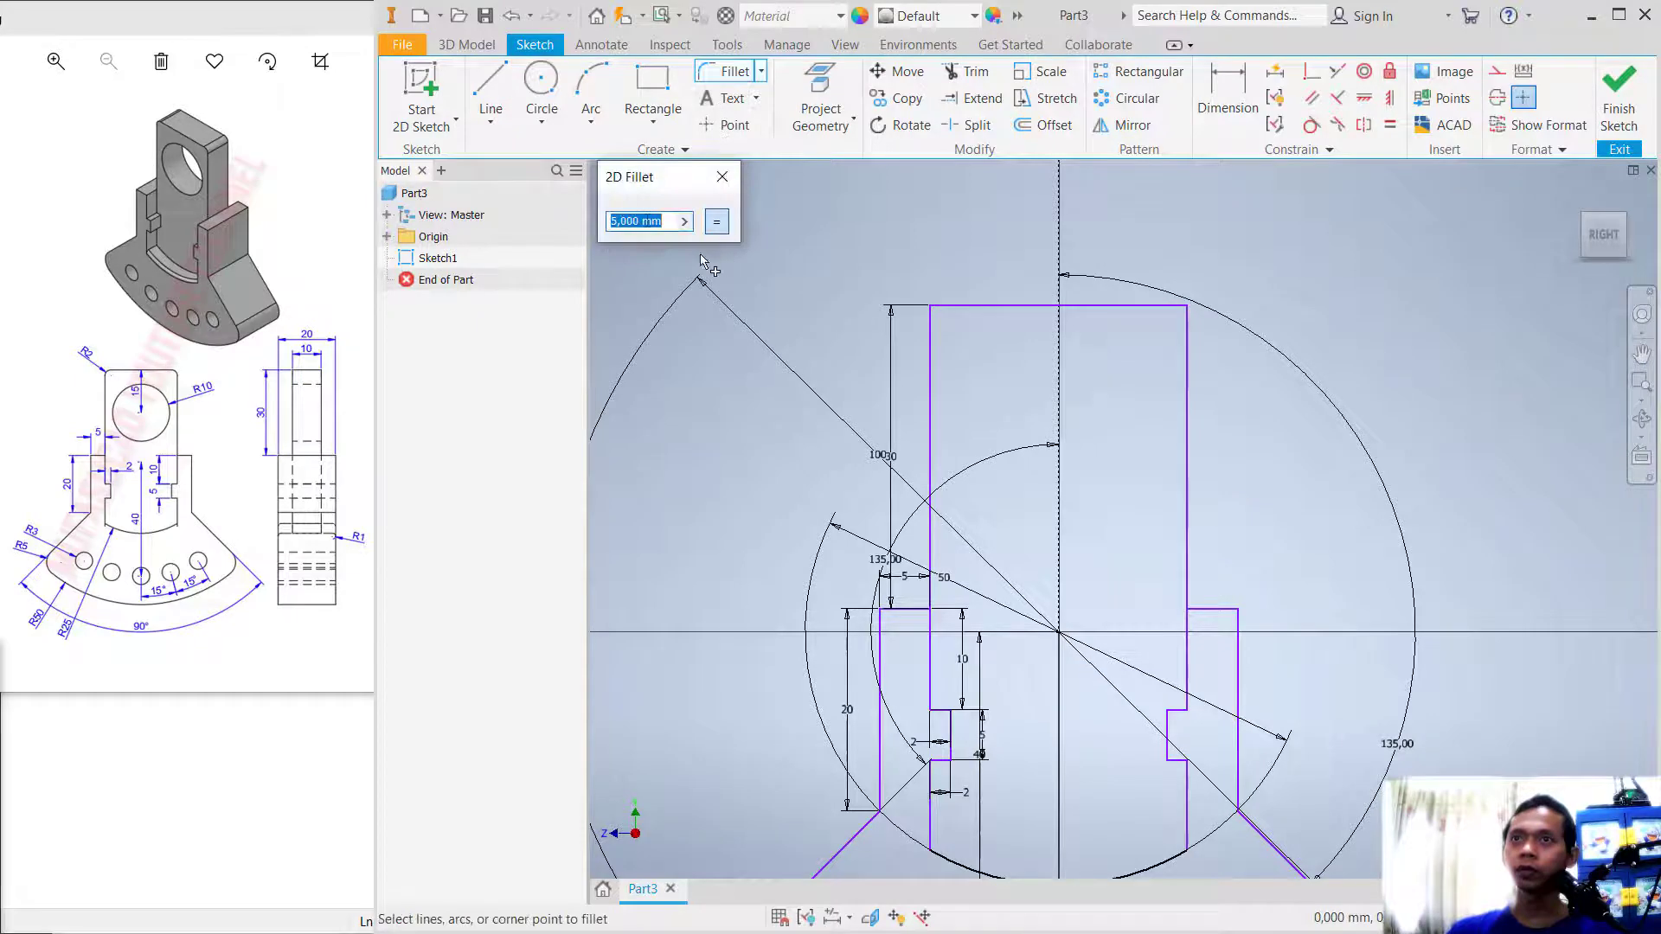
type("2")
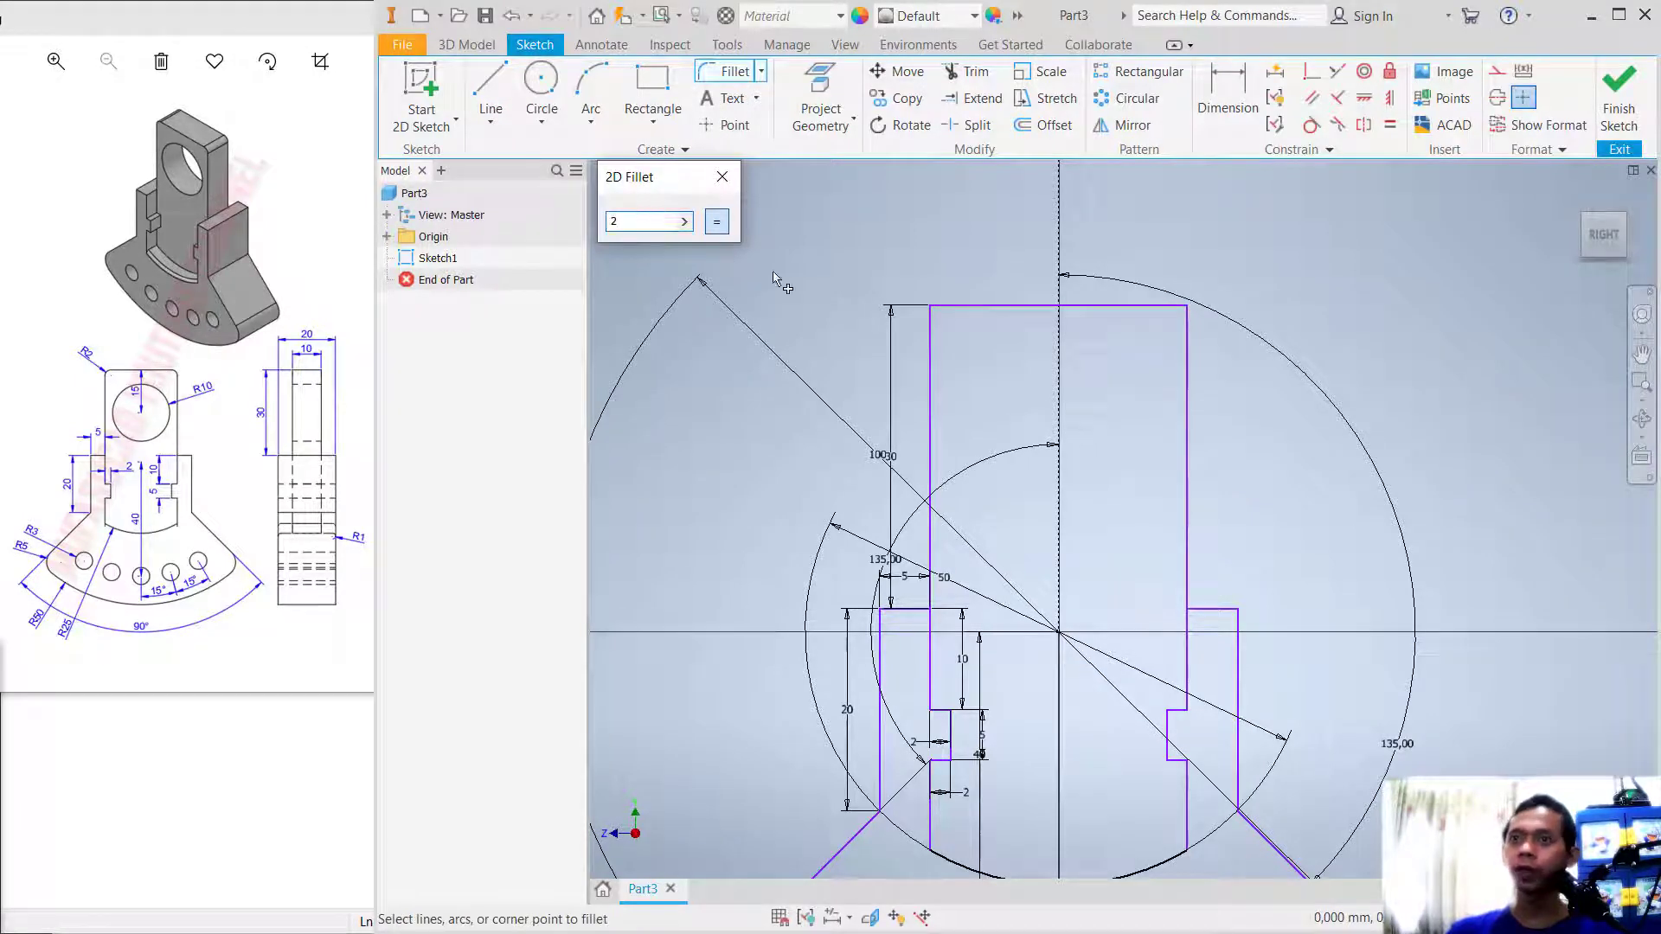
left_click(930, 334)
left_click(956, 306)
left_click(1174, 307)
left_click(1187, 333)
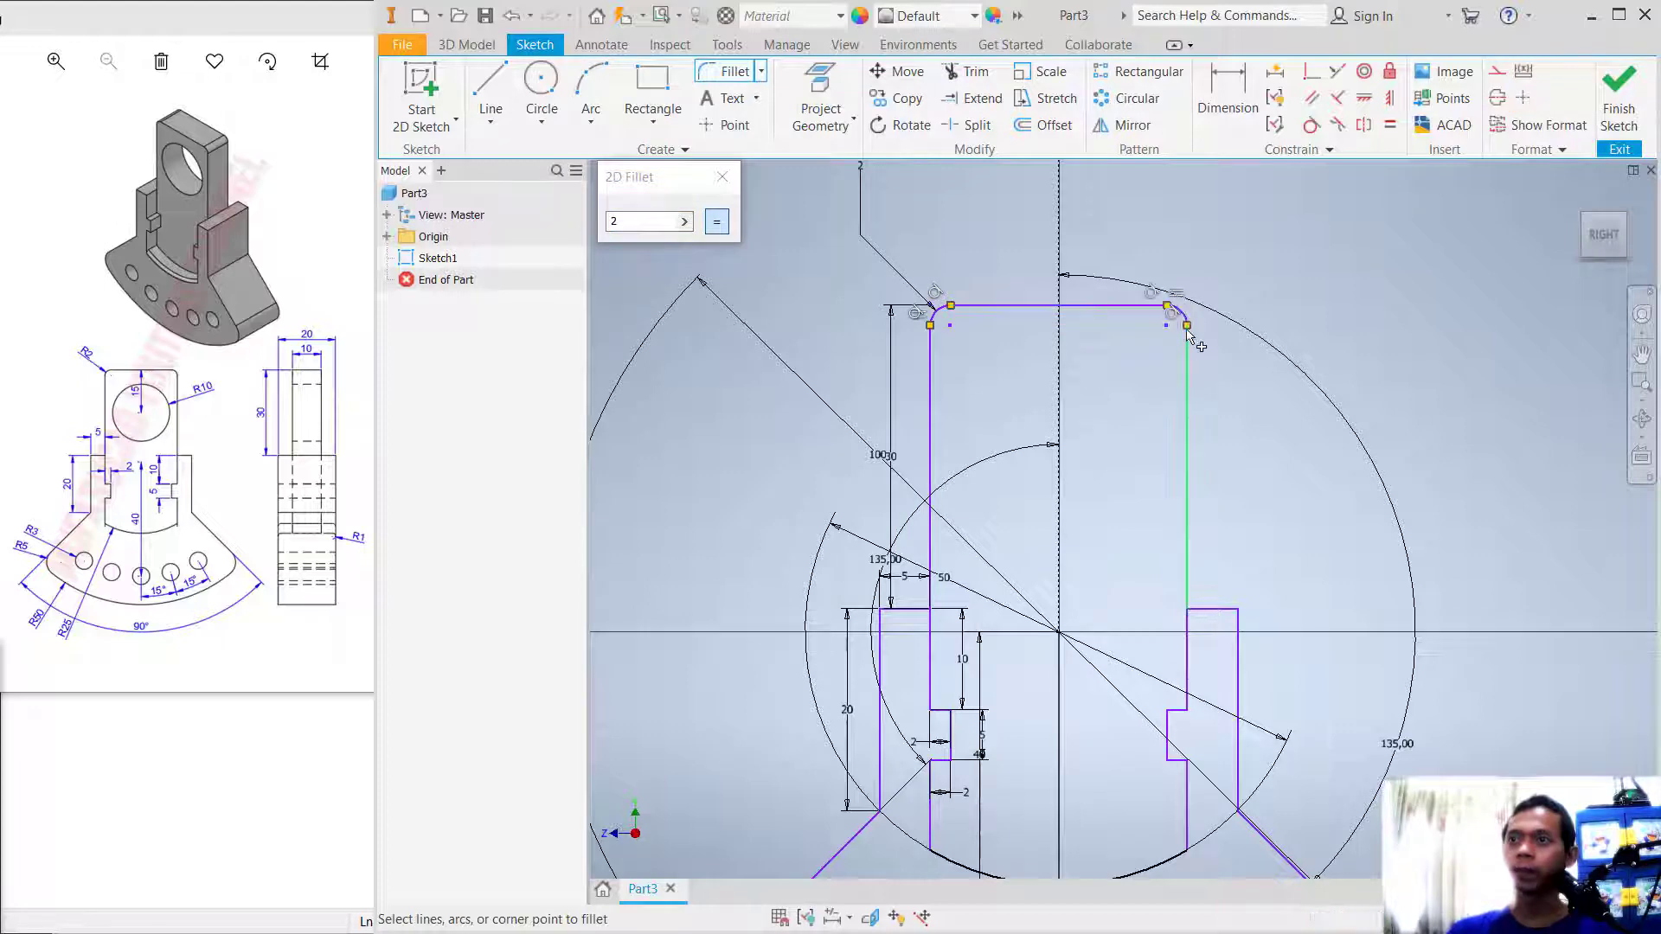
Draw the bore circle centred on the upright's centre line.
left_click(542, 95)
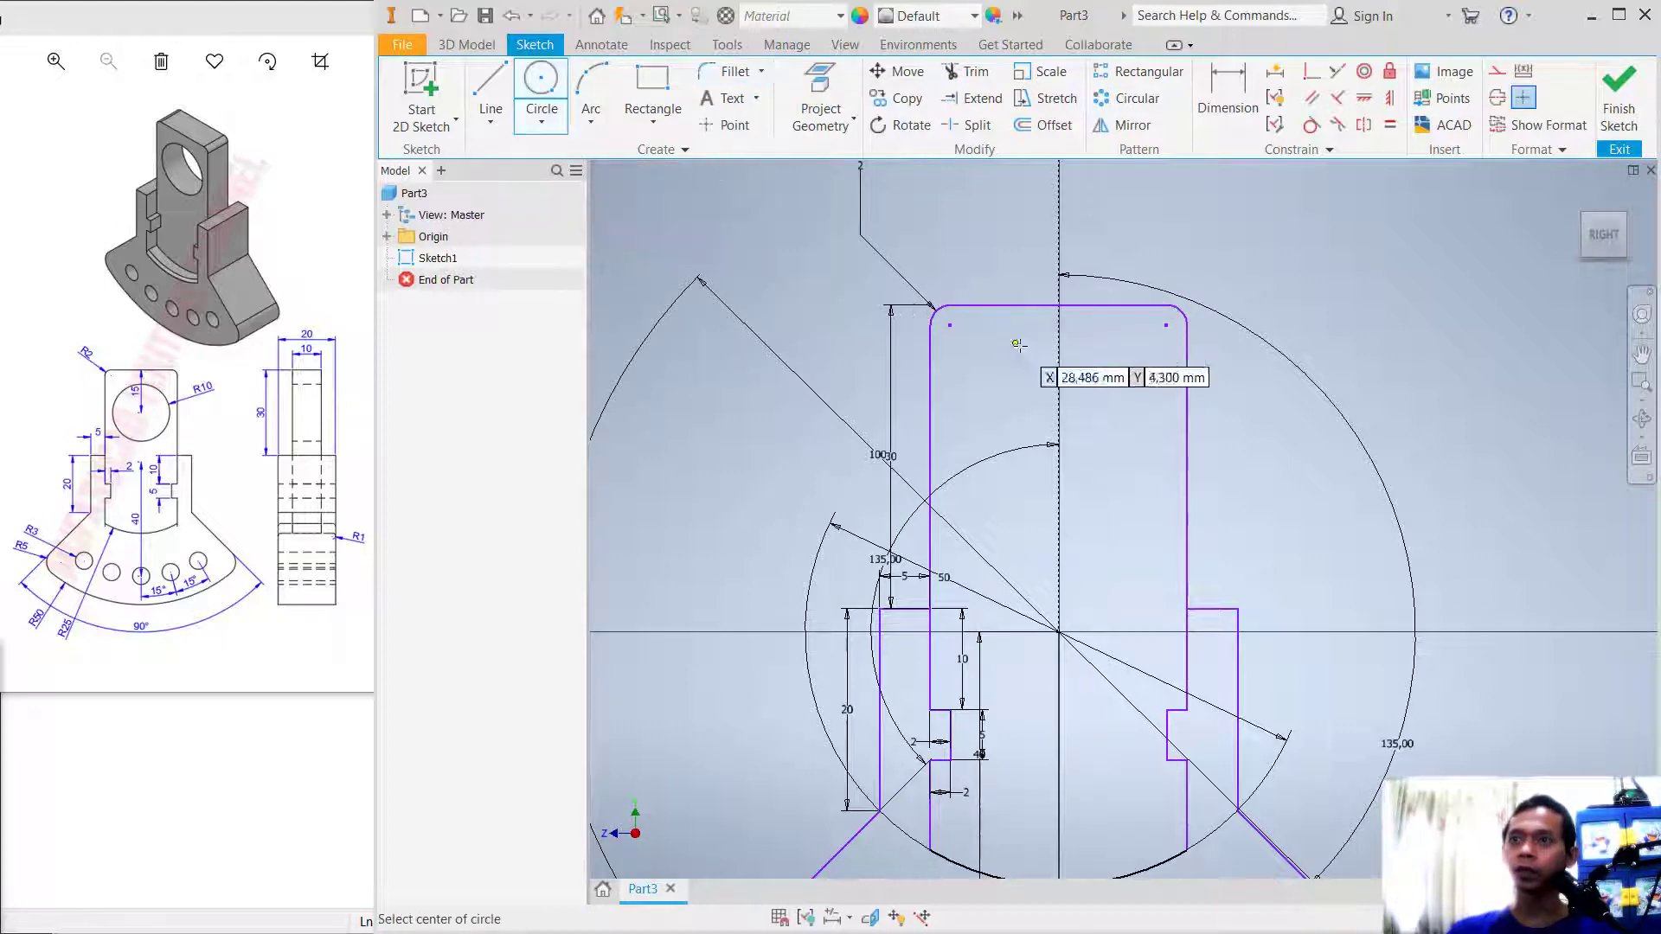
left_click(1059, 423)
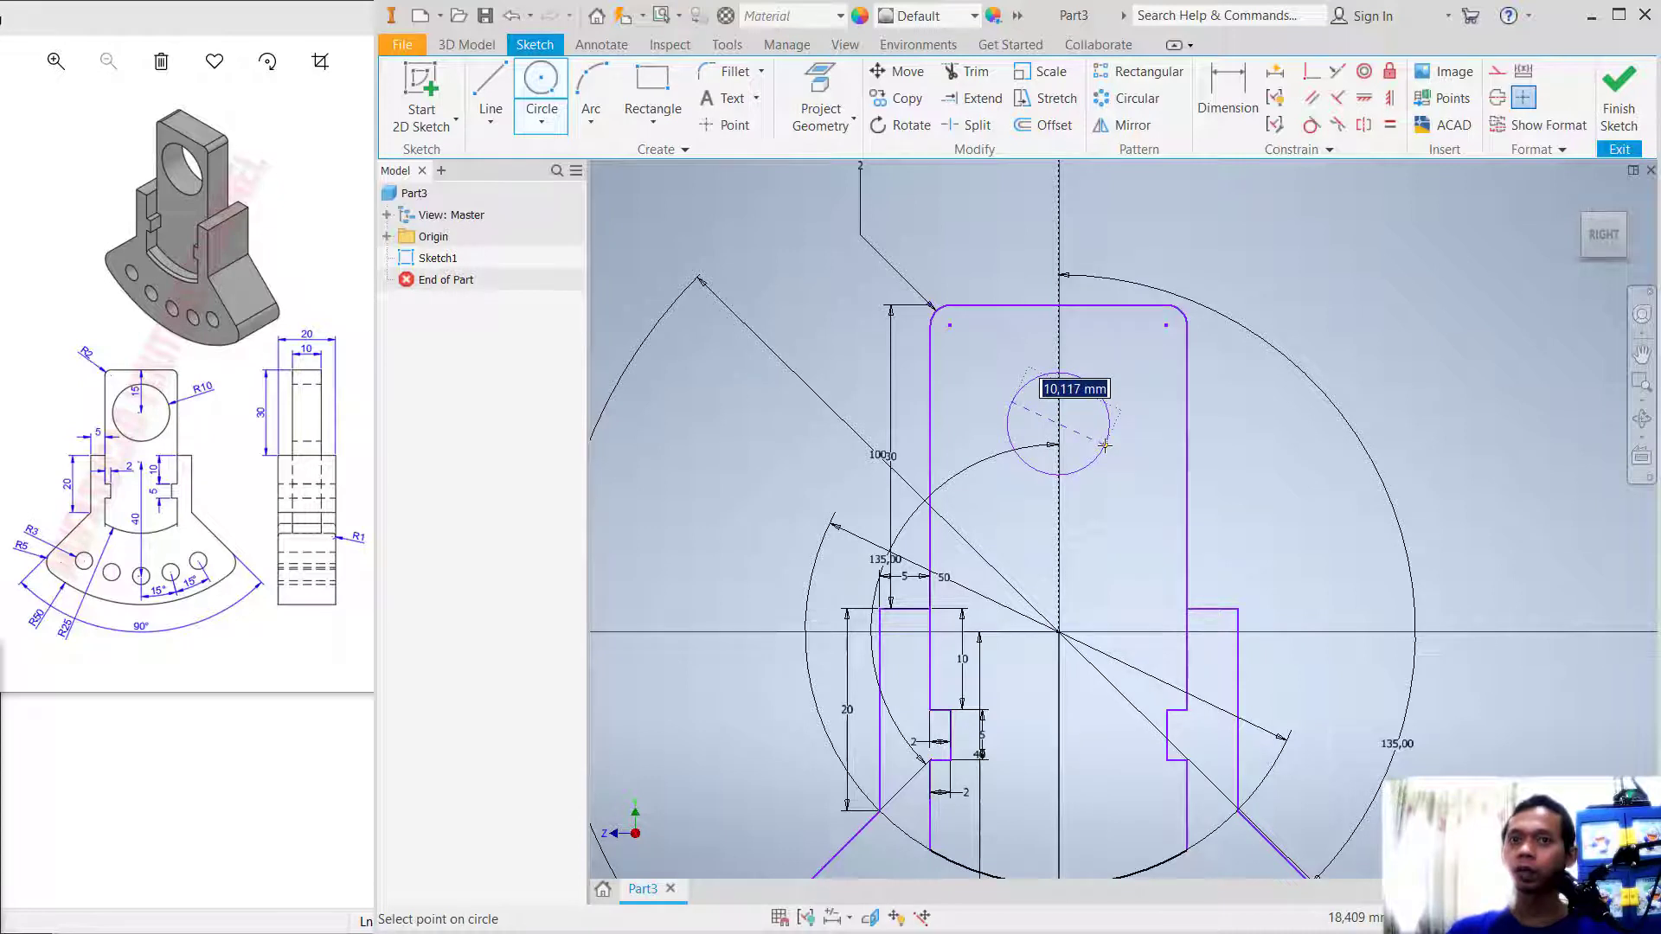
type("3")
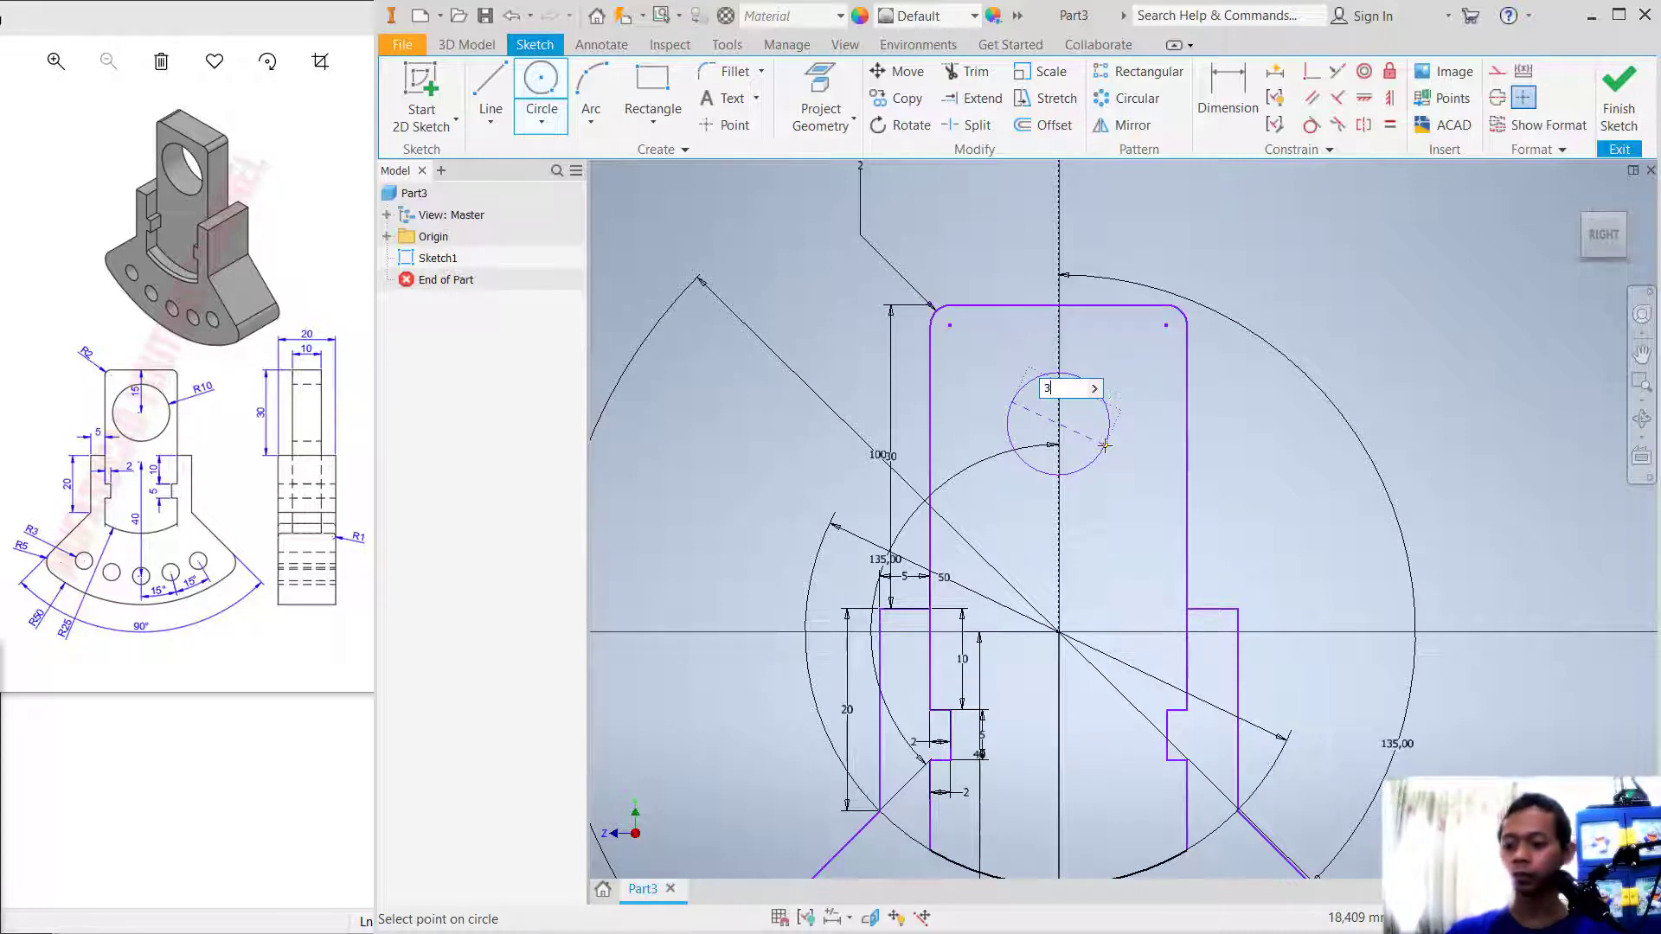
key("Return")
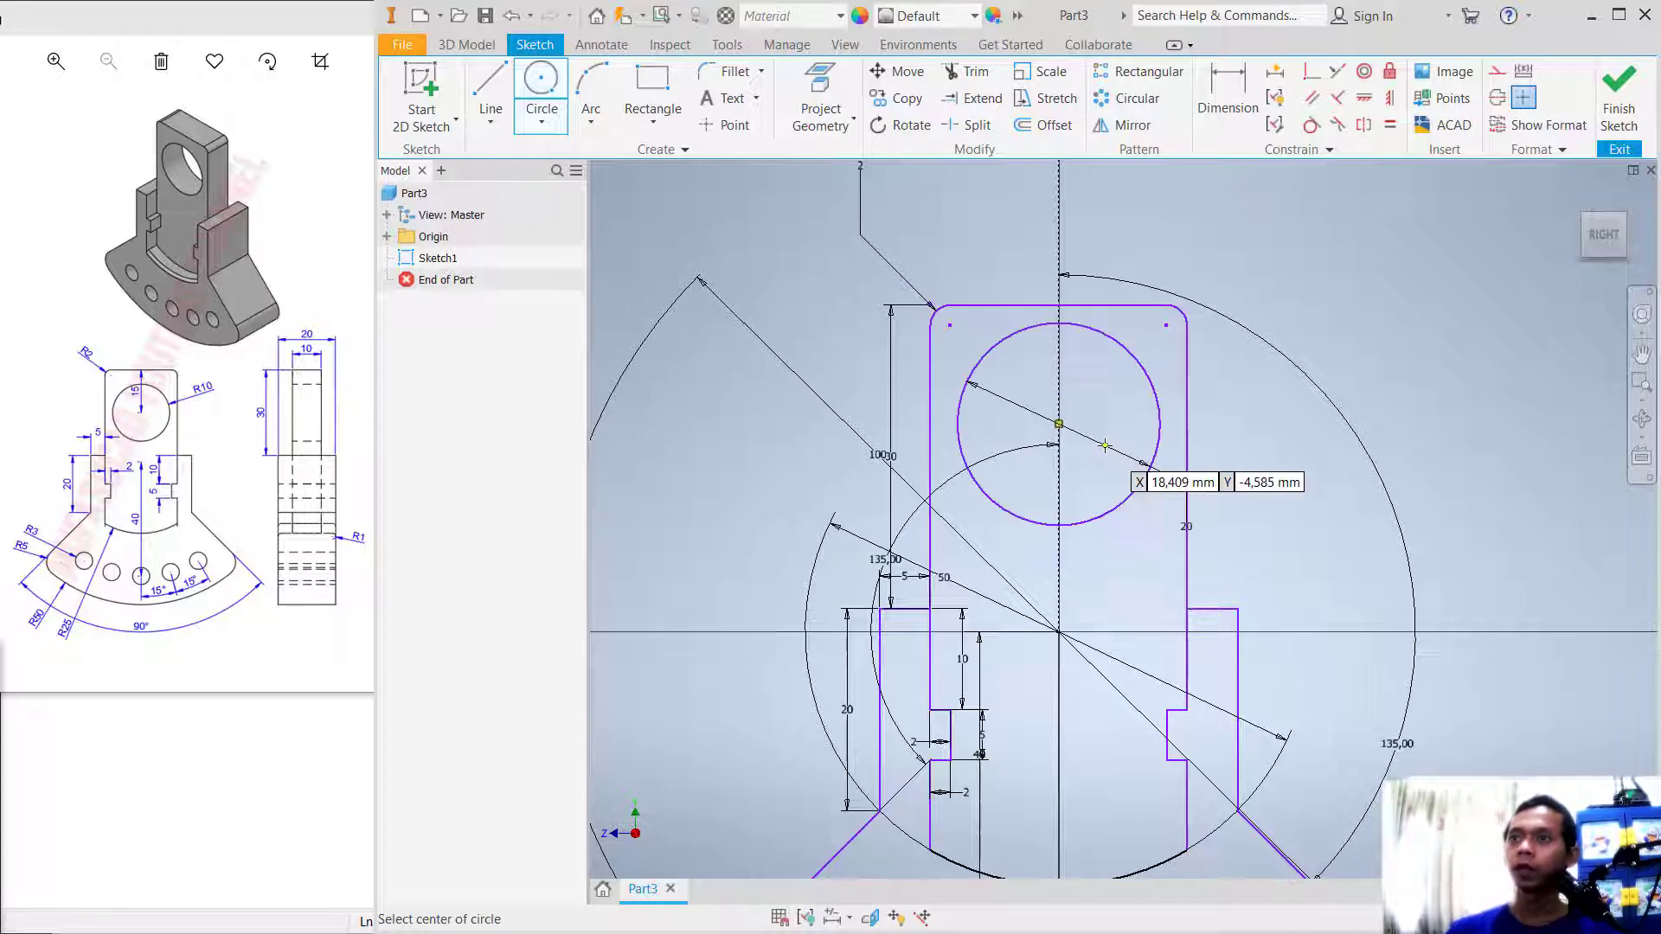
Dimension the bore centre 15 mm below the bracket's top edge and recentre the view.
left_click(1219, 86)
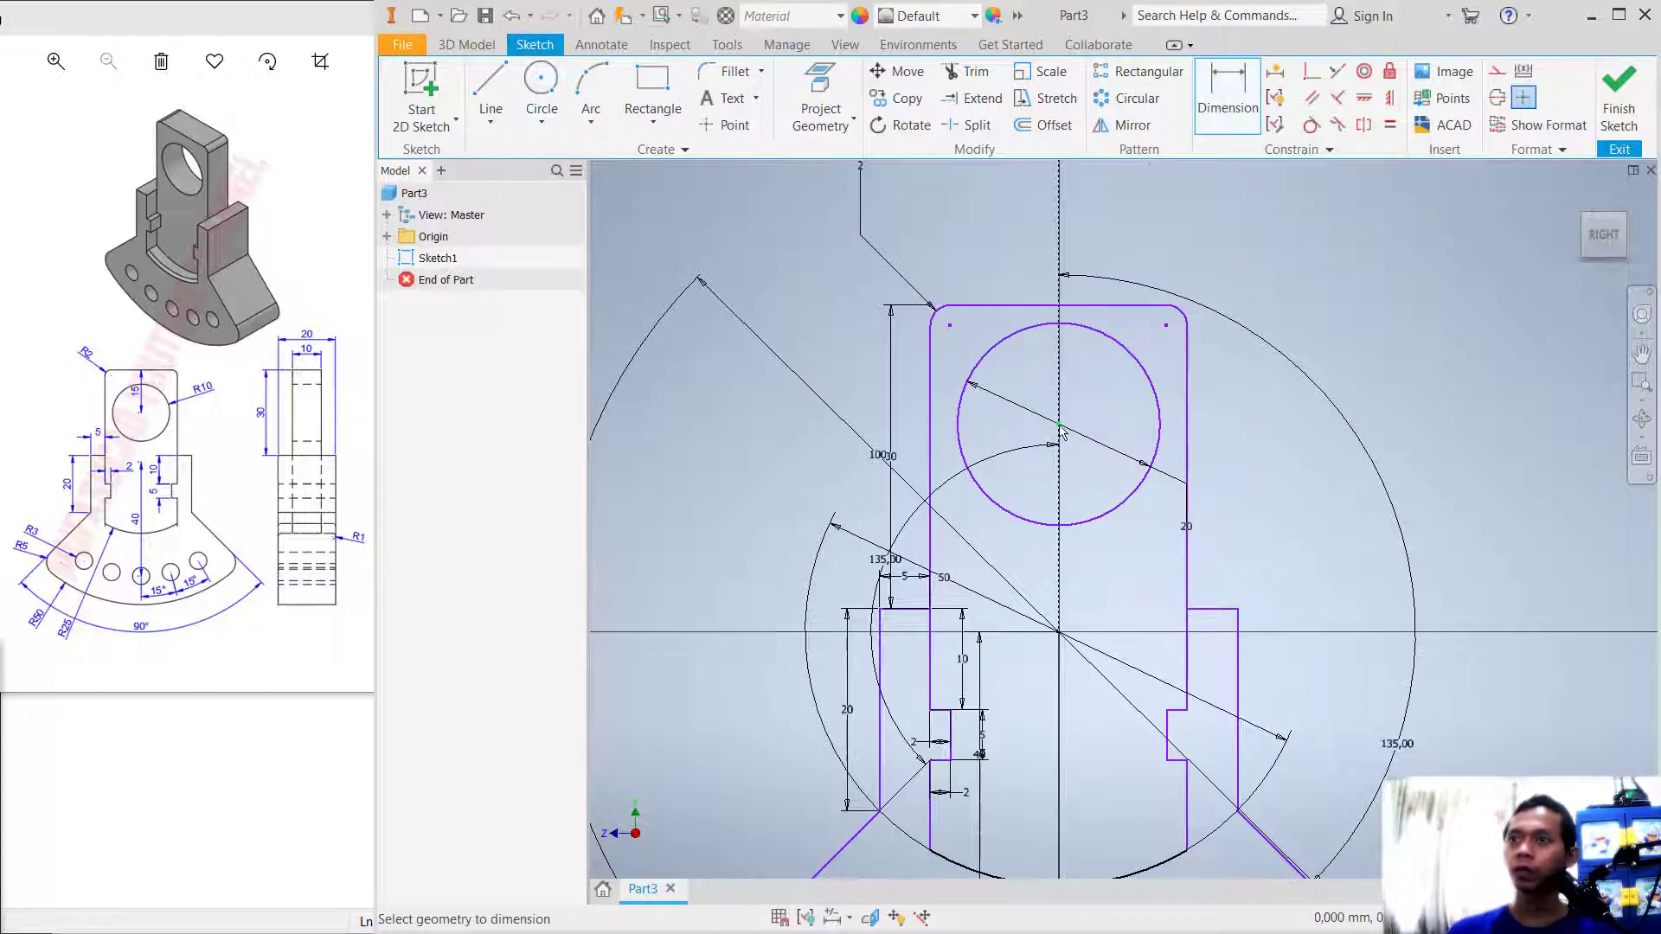
left_click(1089, 308)
left_click(1059, 424)
left_click(1262, 386)
type("15")
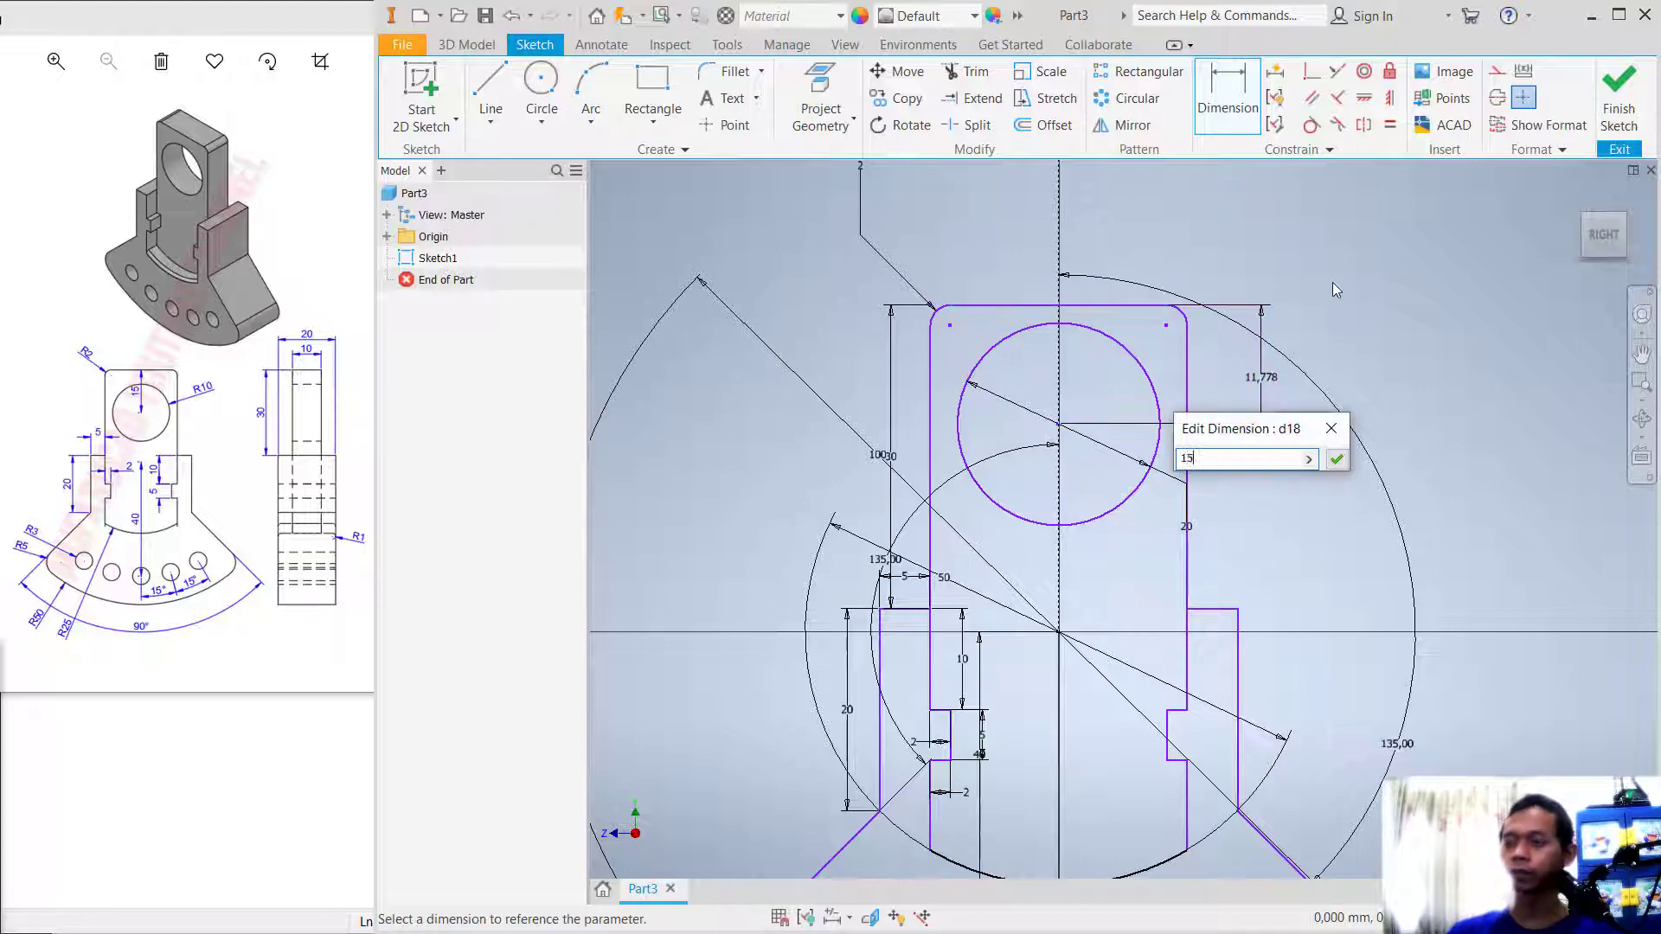
key("Return")
scroll(1332, 282, "up", 3)
scroll(1321, 508, "down", 6)
middle_click_drag(1321, 508, 1225, 502)
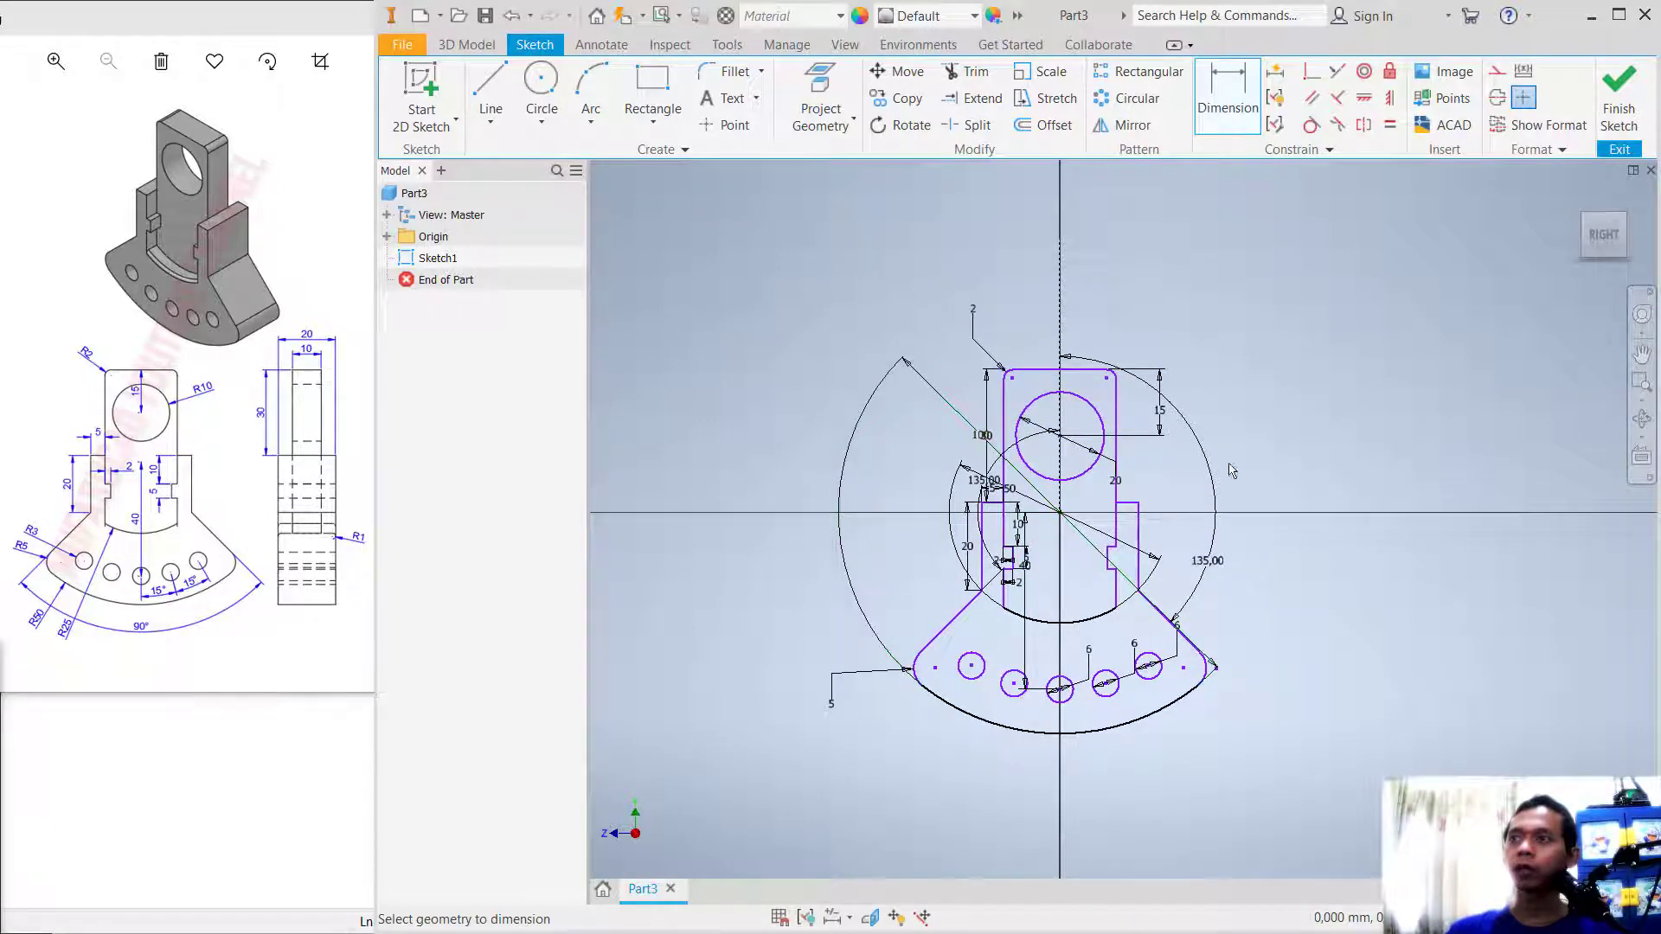
Finish the sketch and turn off Sketch1's dimension visibility.
left_click(1616, 94)
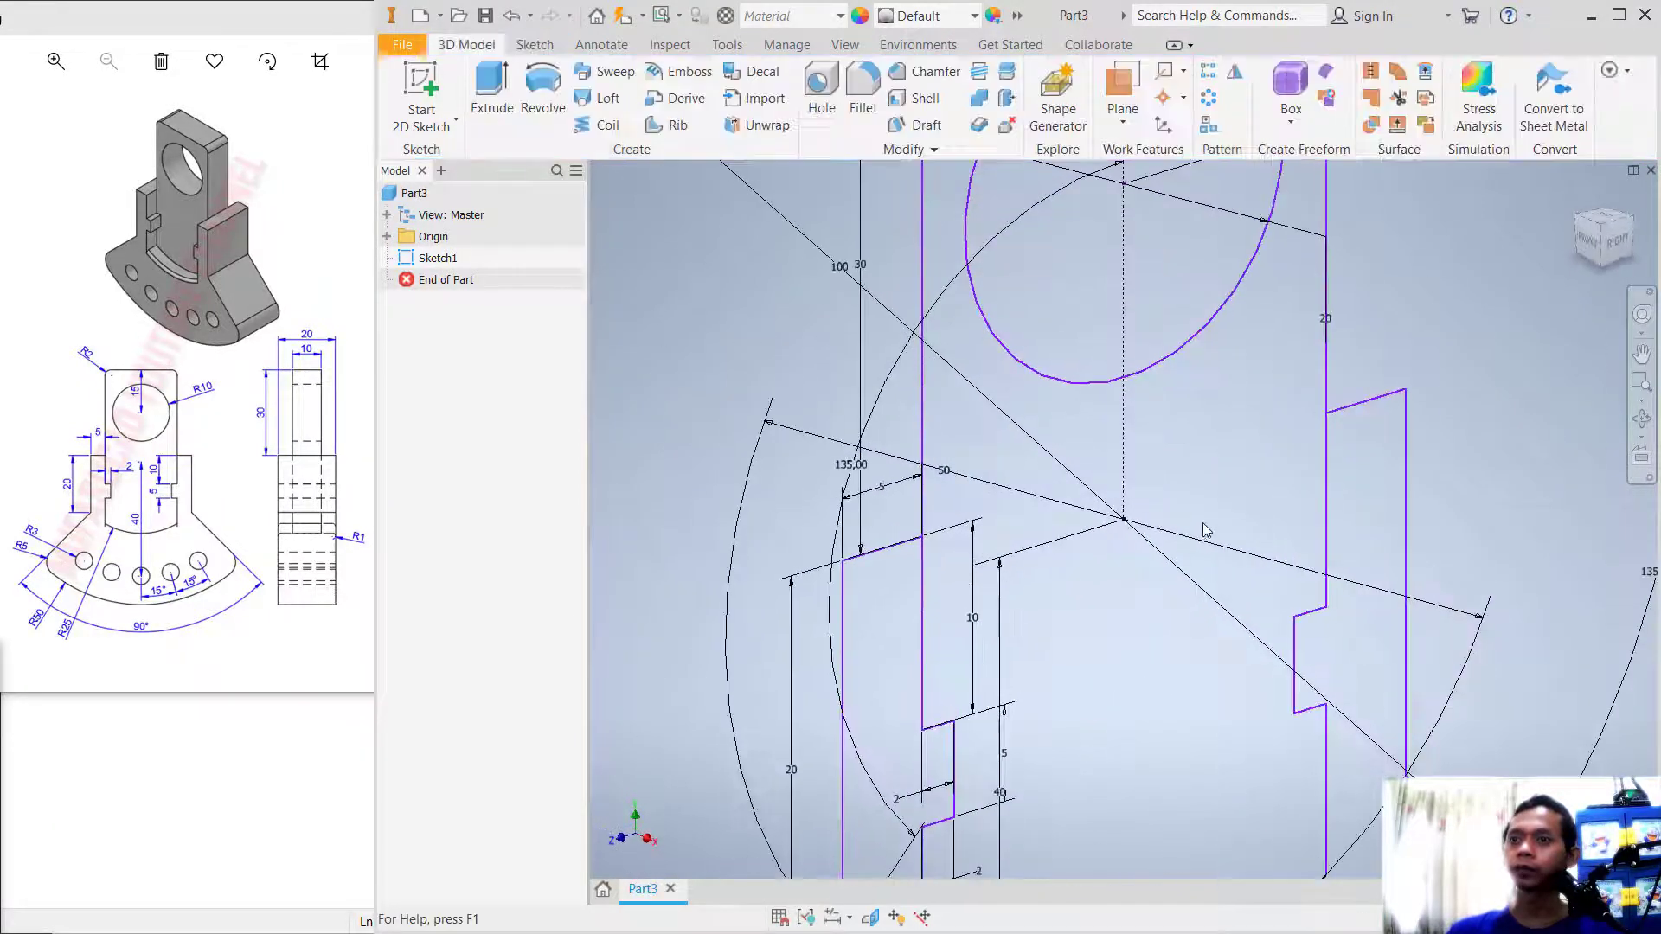
right_click(432, 257)
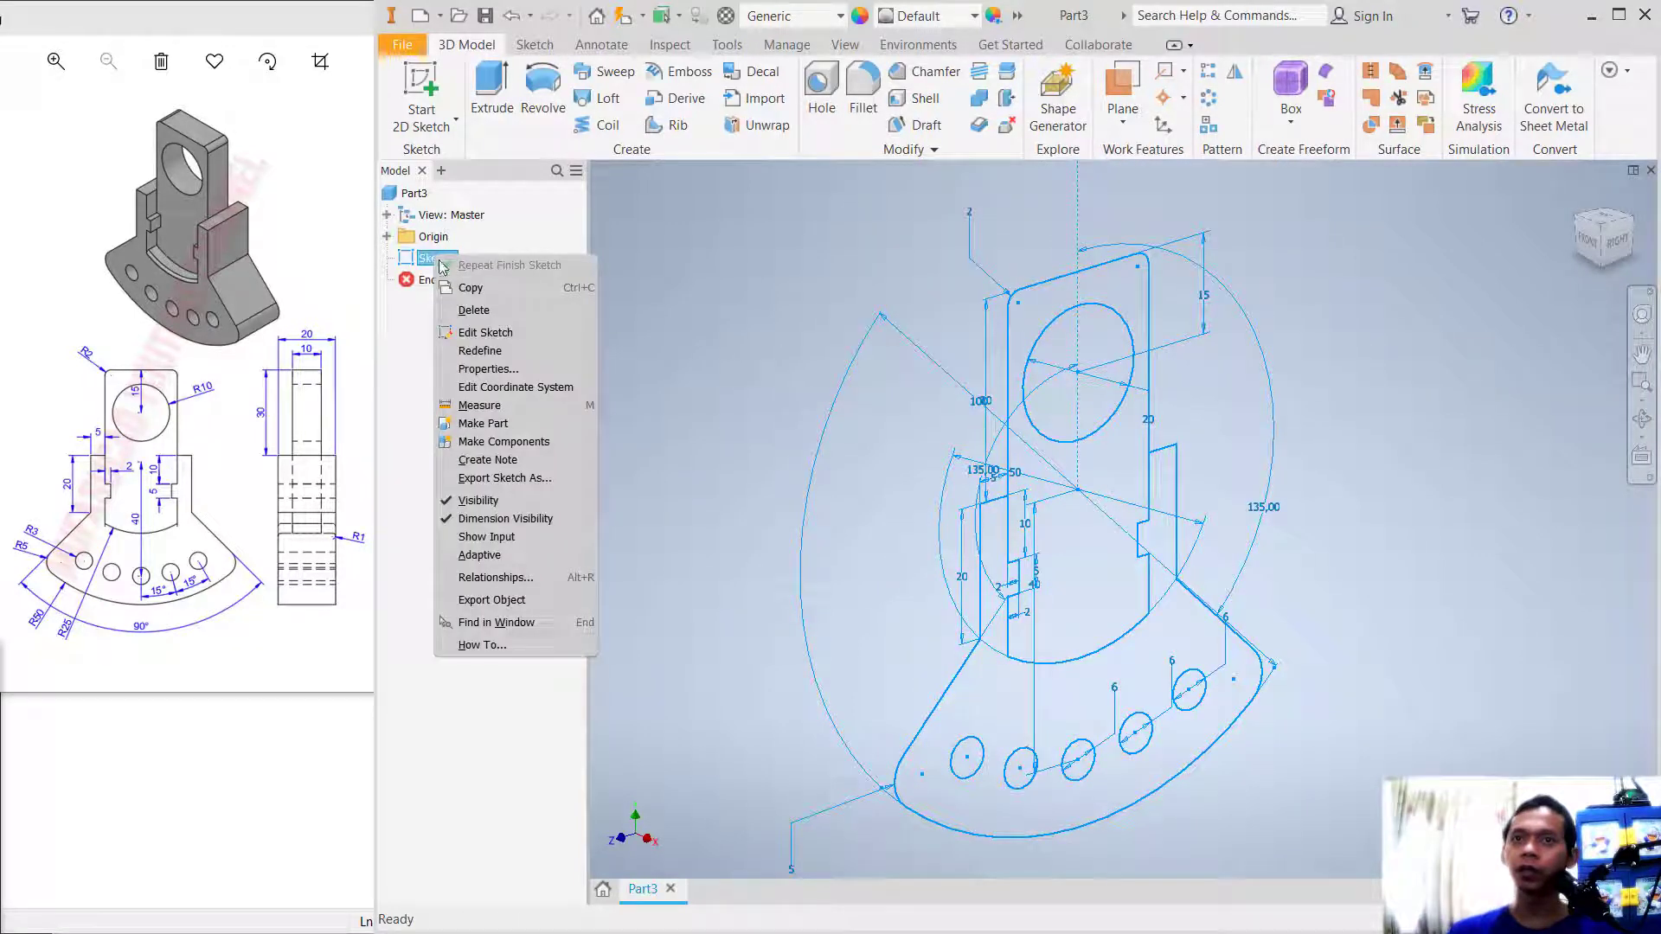
left_click(486, 519)
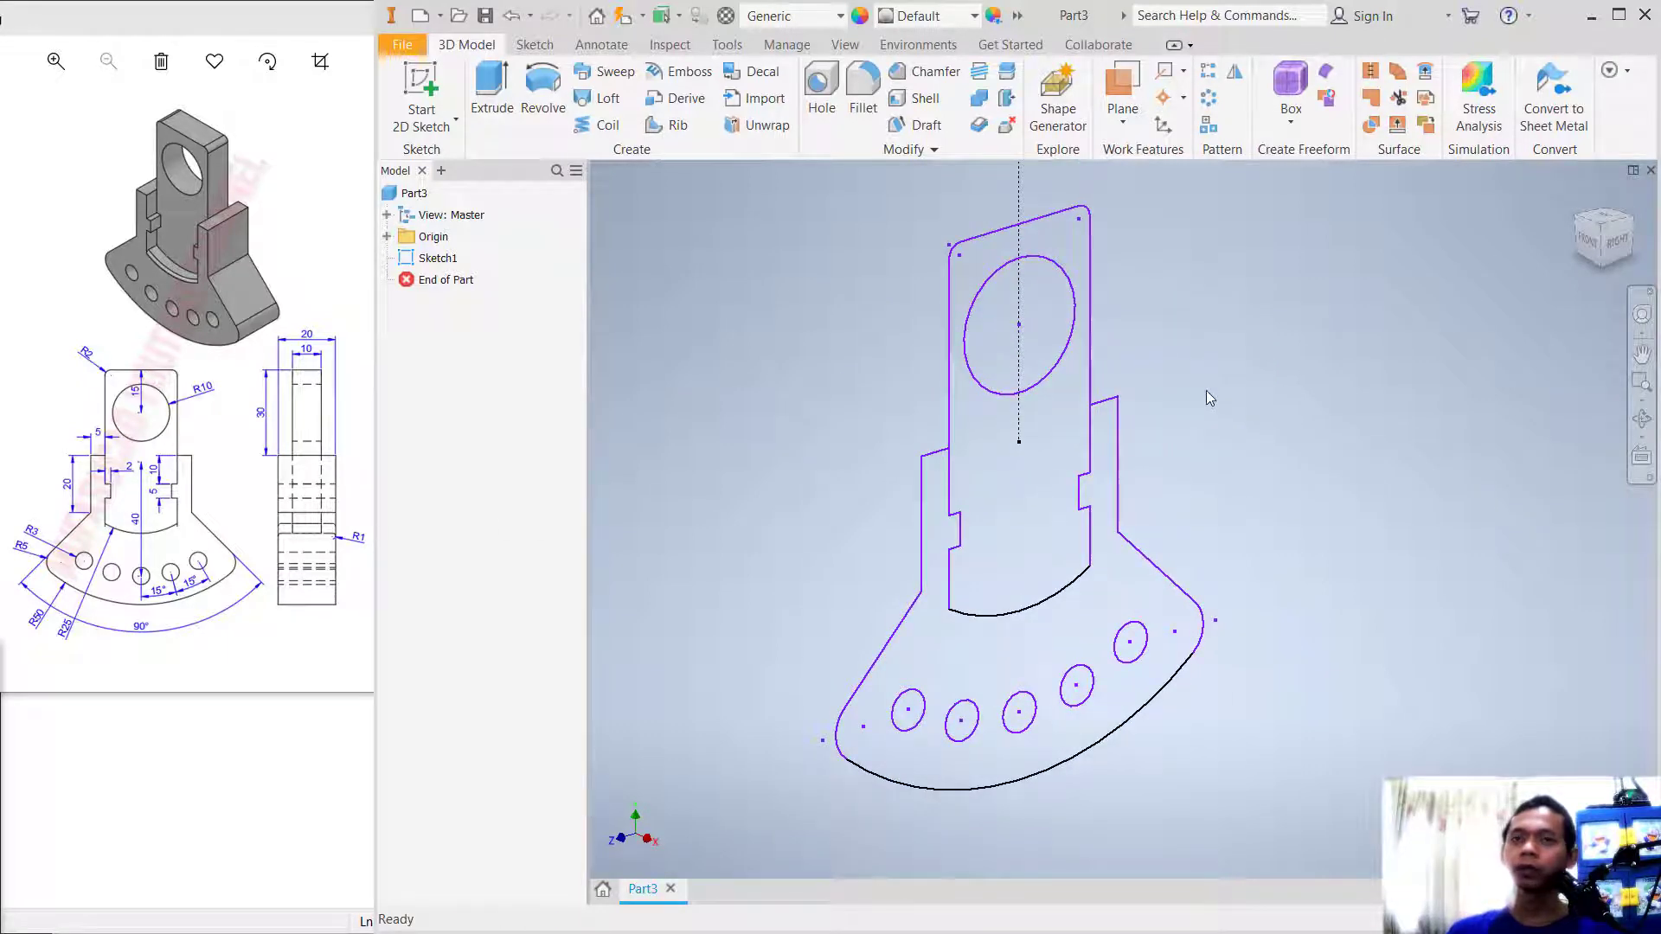
left_click(491, 86)
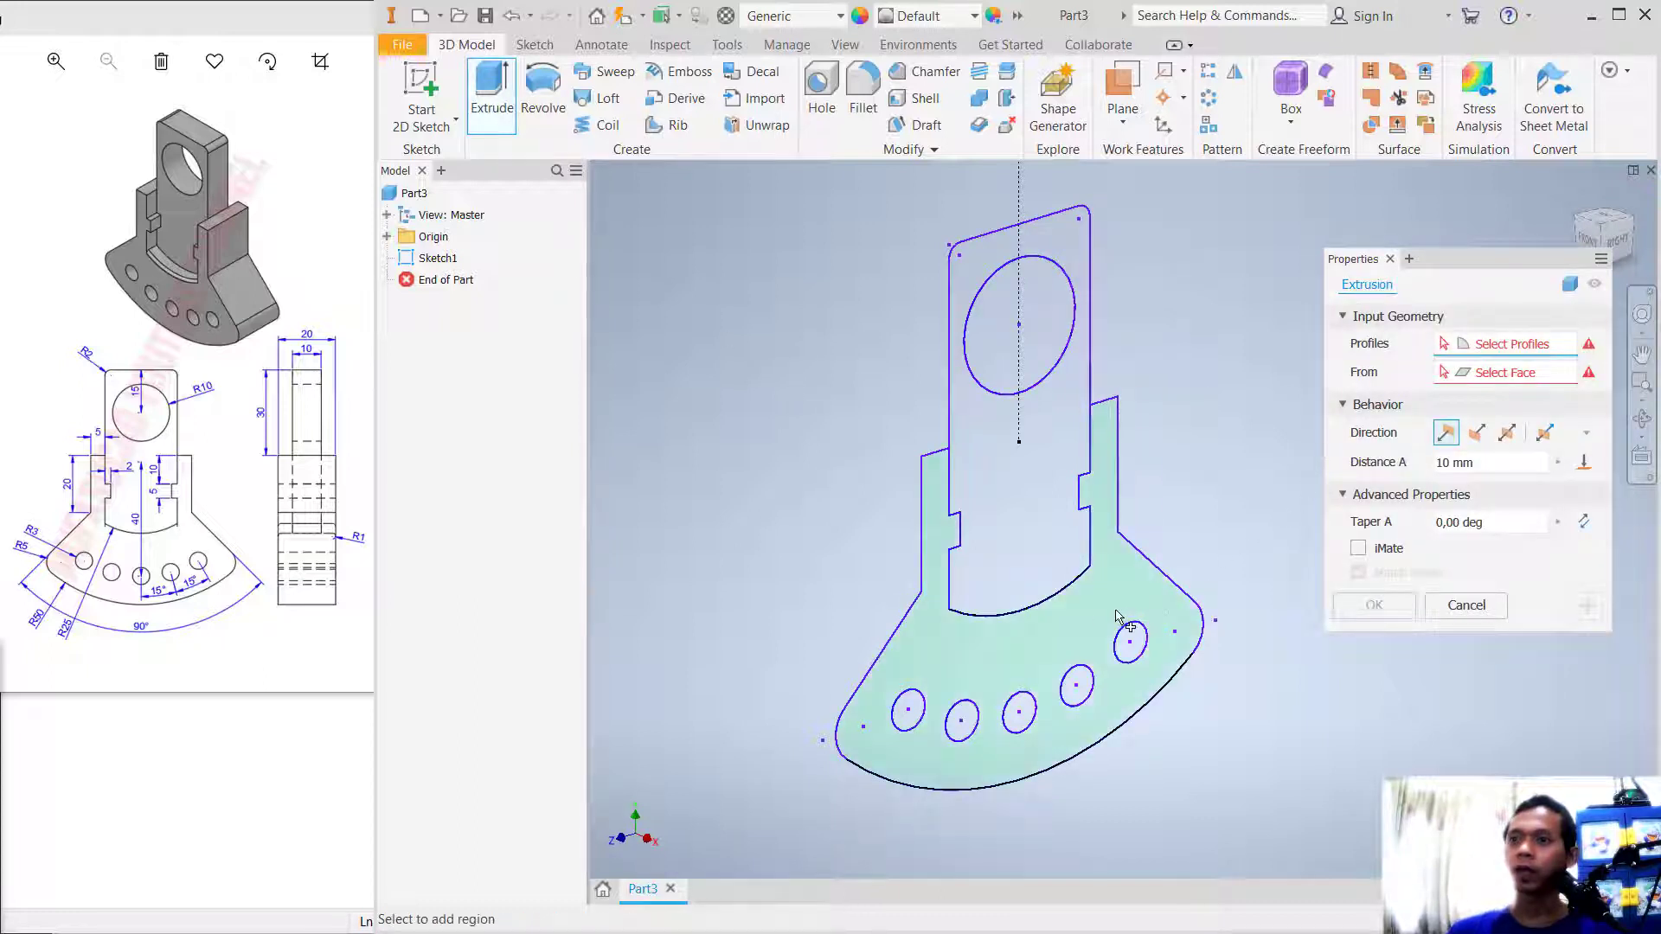
Extrude the fan base region with its holes symmetrically to a 20 mm distance.
left_click(1099, 615)
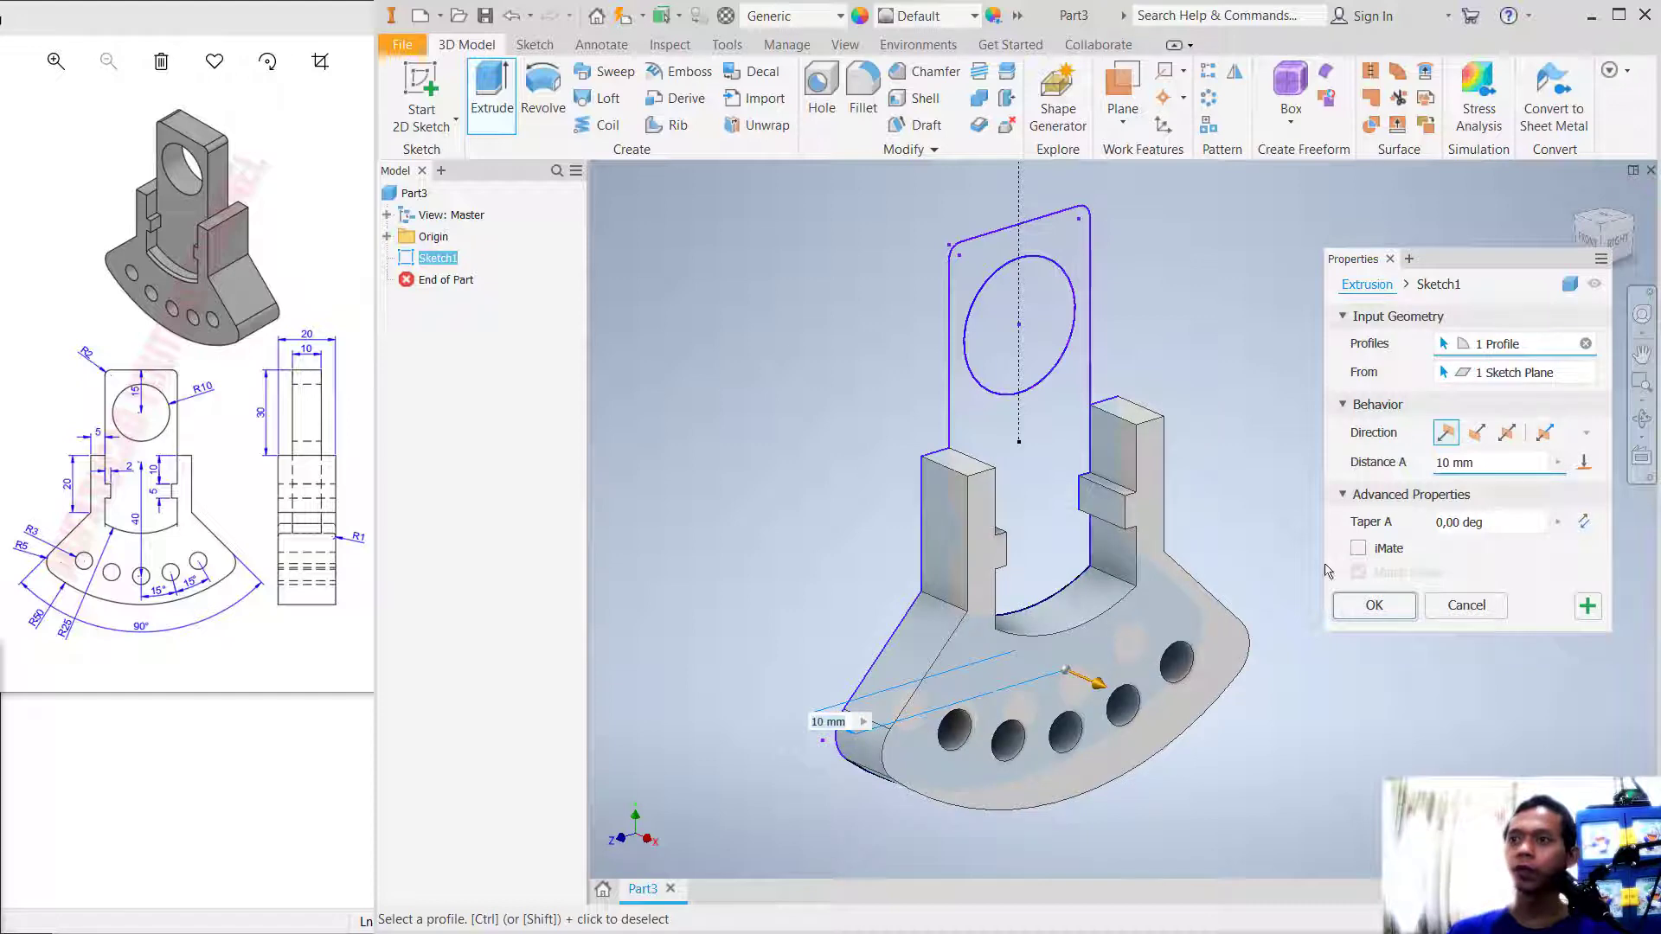
left_click(1507, 433)
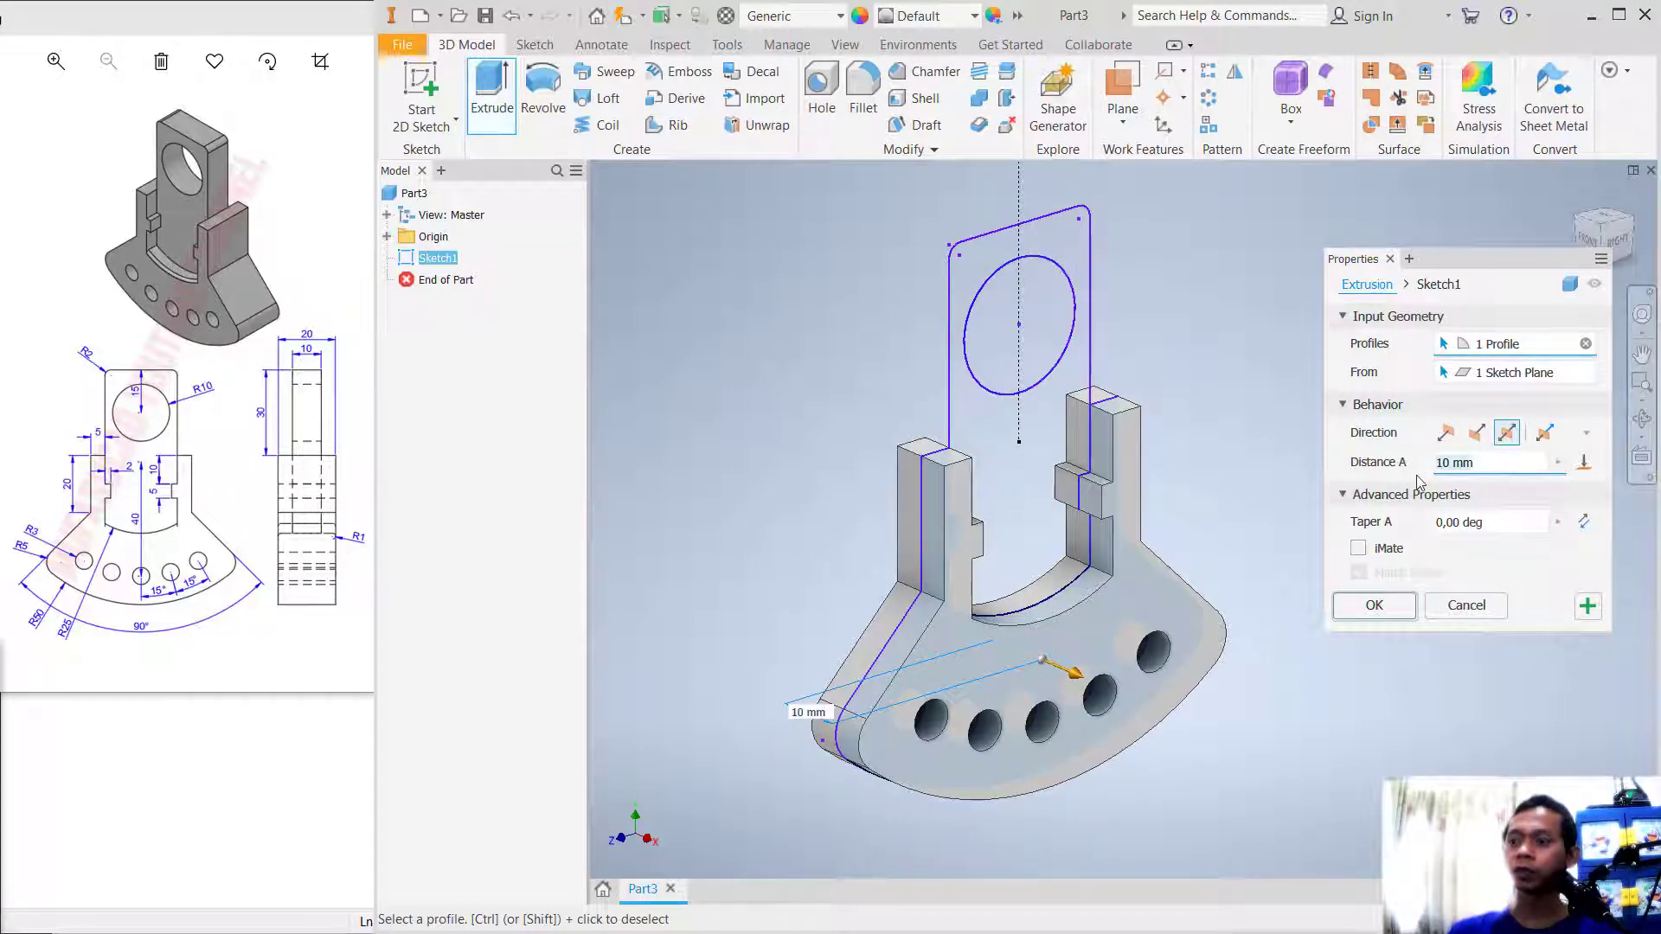
double_click(1454, 462)
type("20")
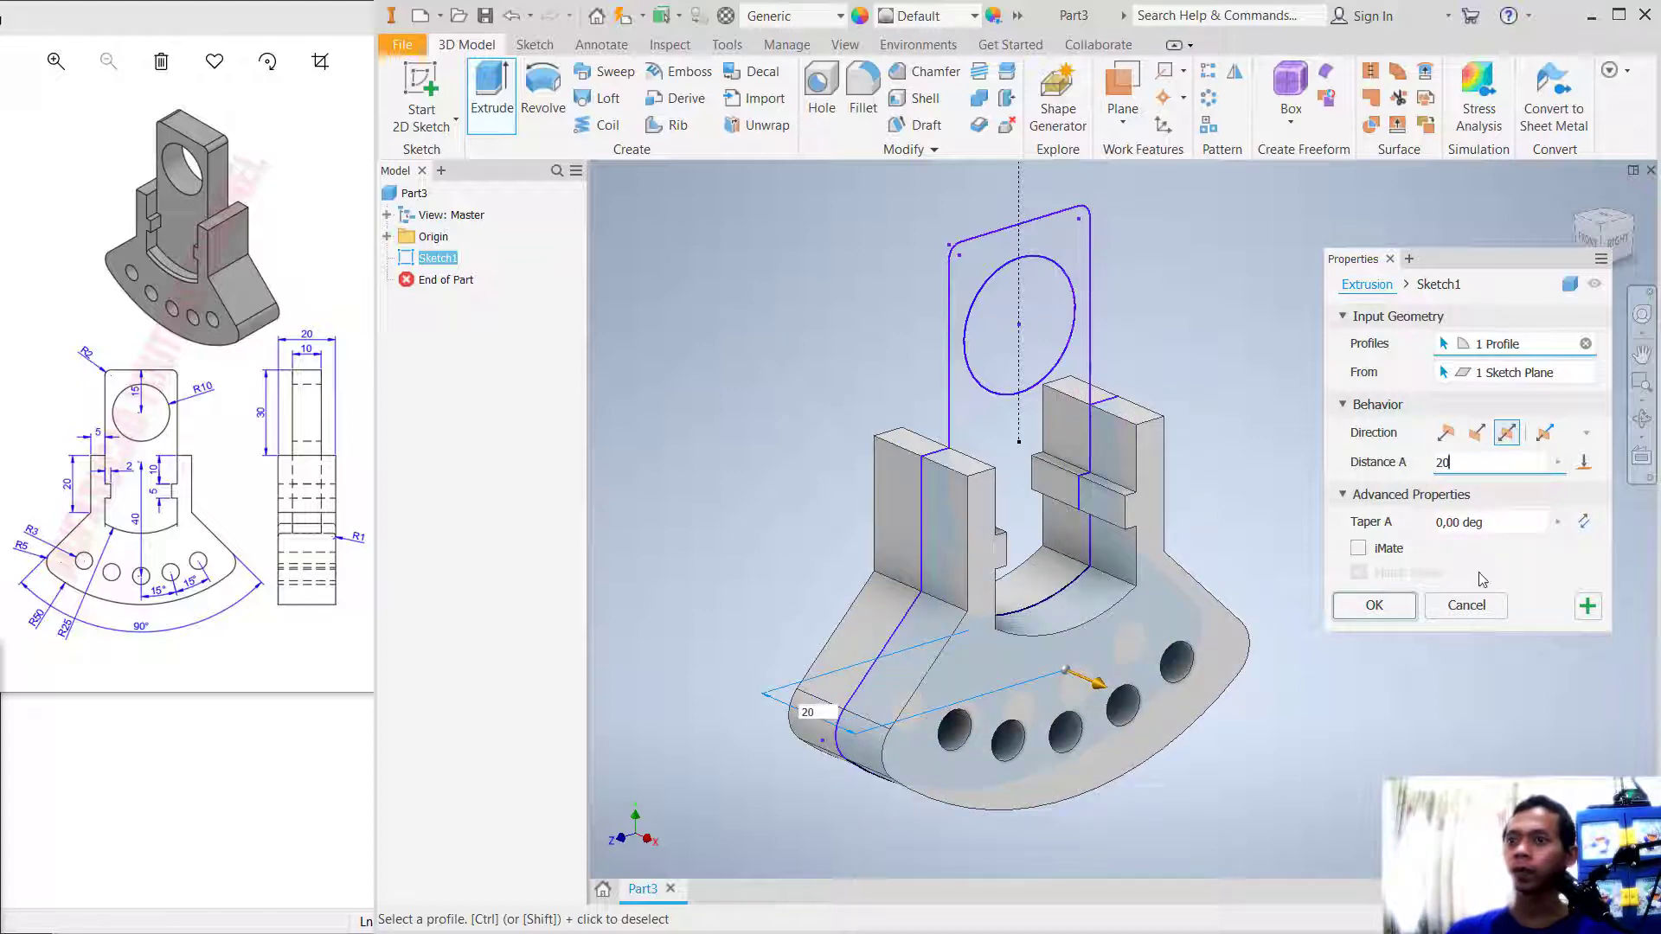
left_click(1400, 609)
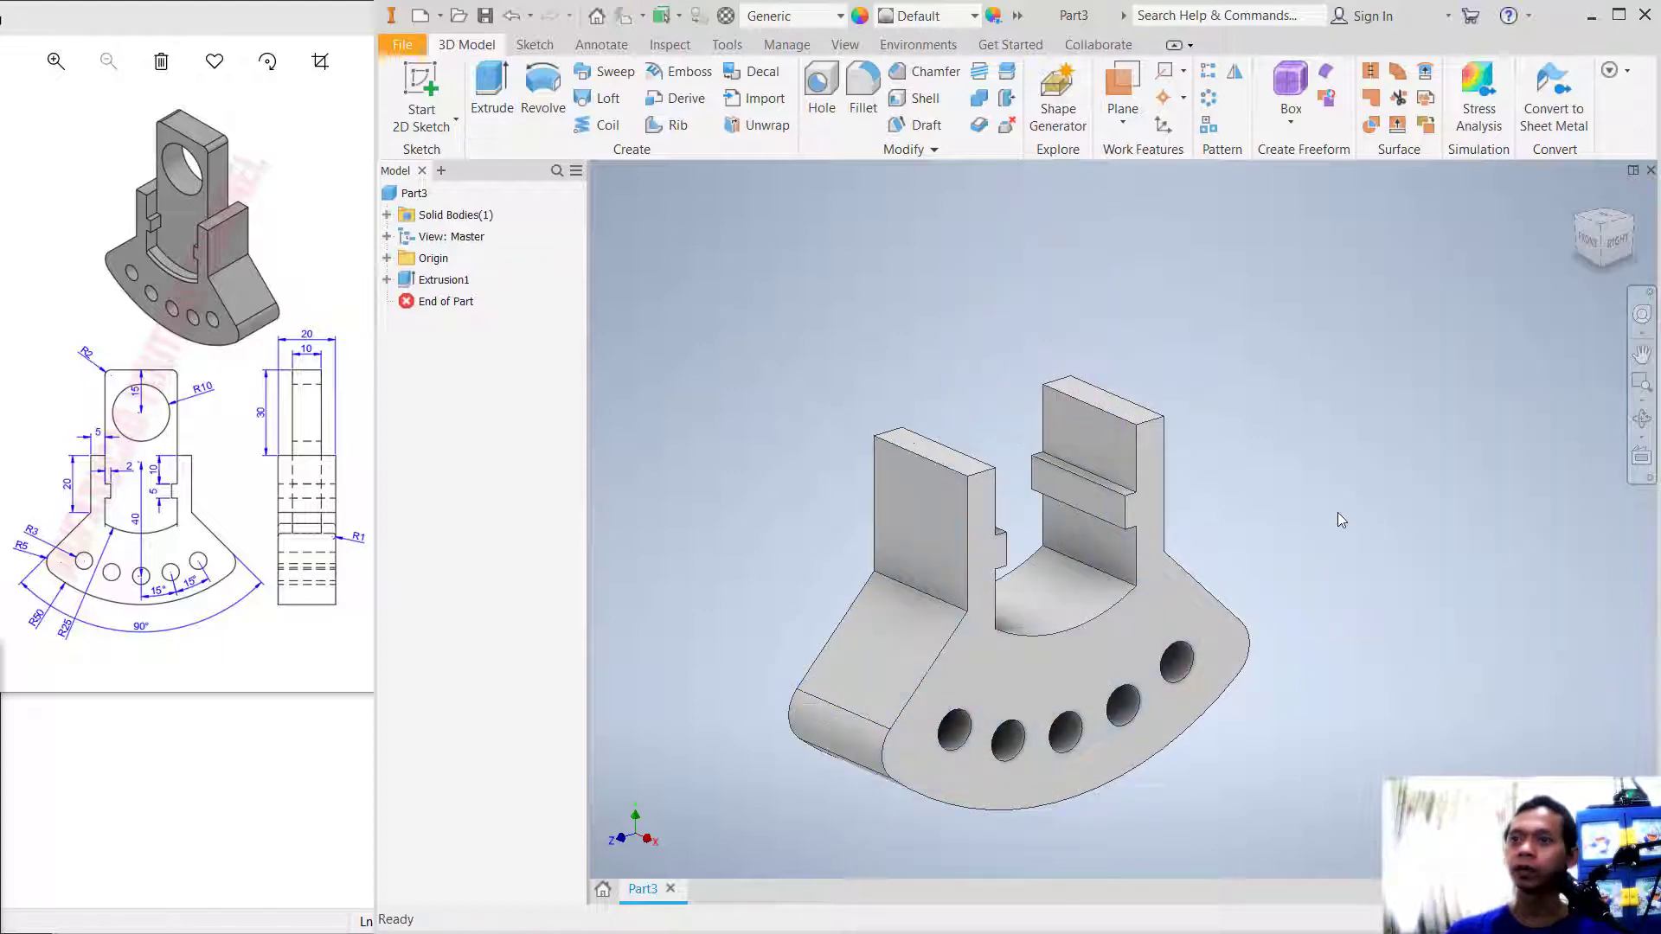
Show Sketch1 again and extrude the bored bracket profile symmetrically 10 mm, joined to the base.
left_click(387, 280)
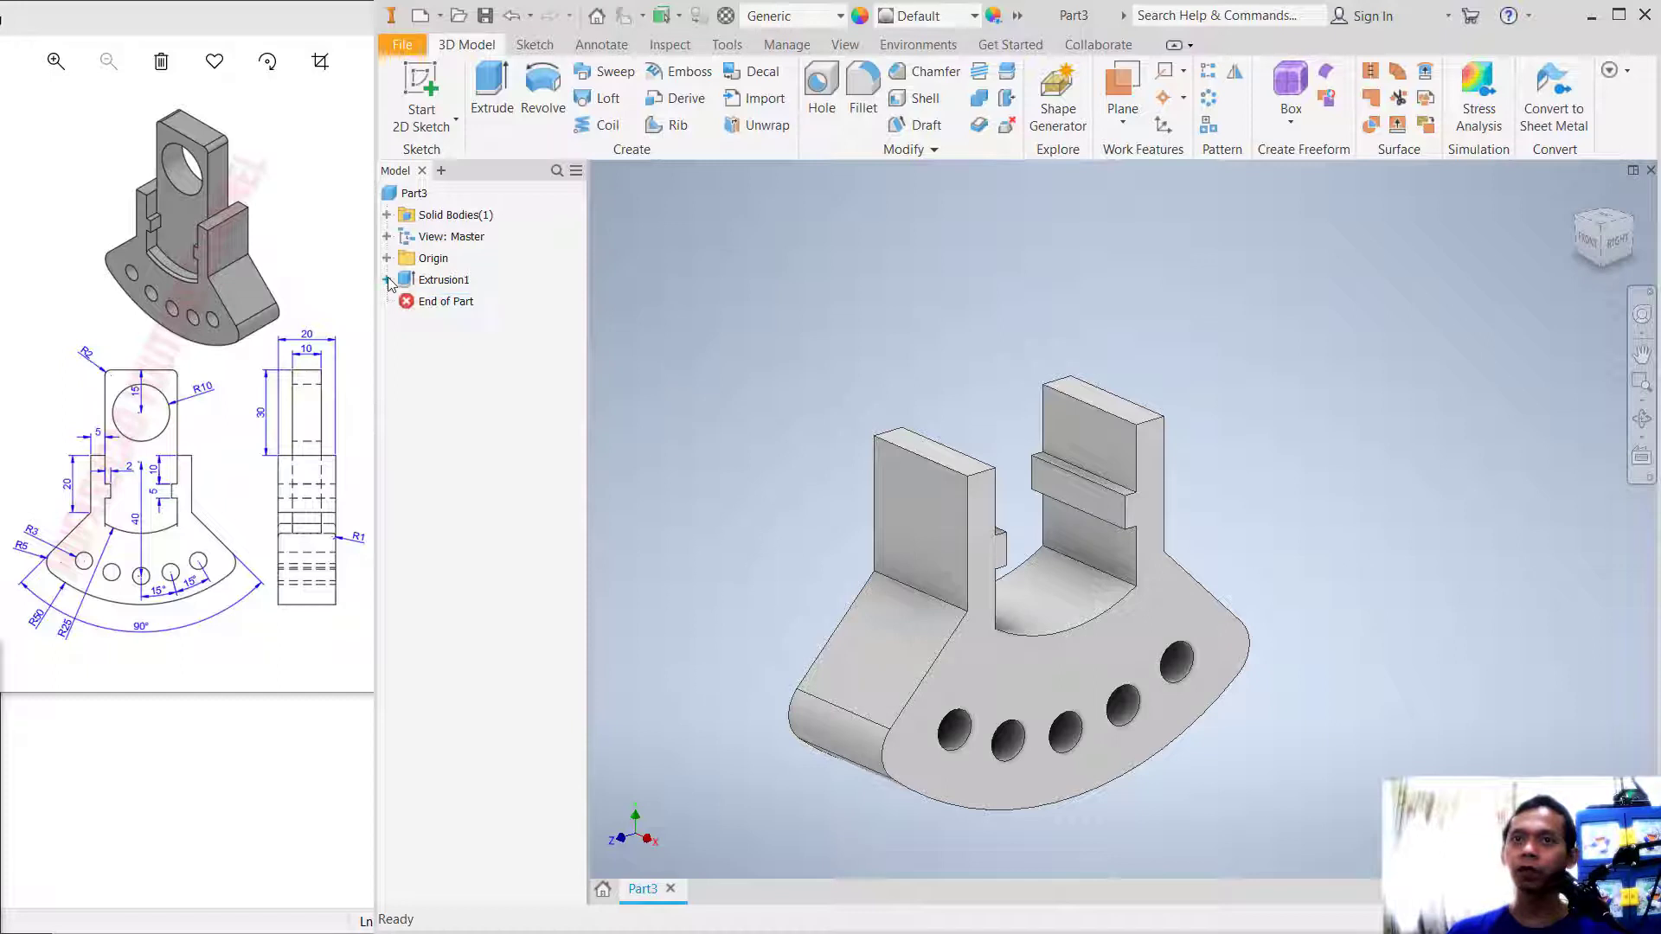
right_click(448, 302)
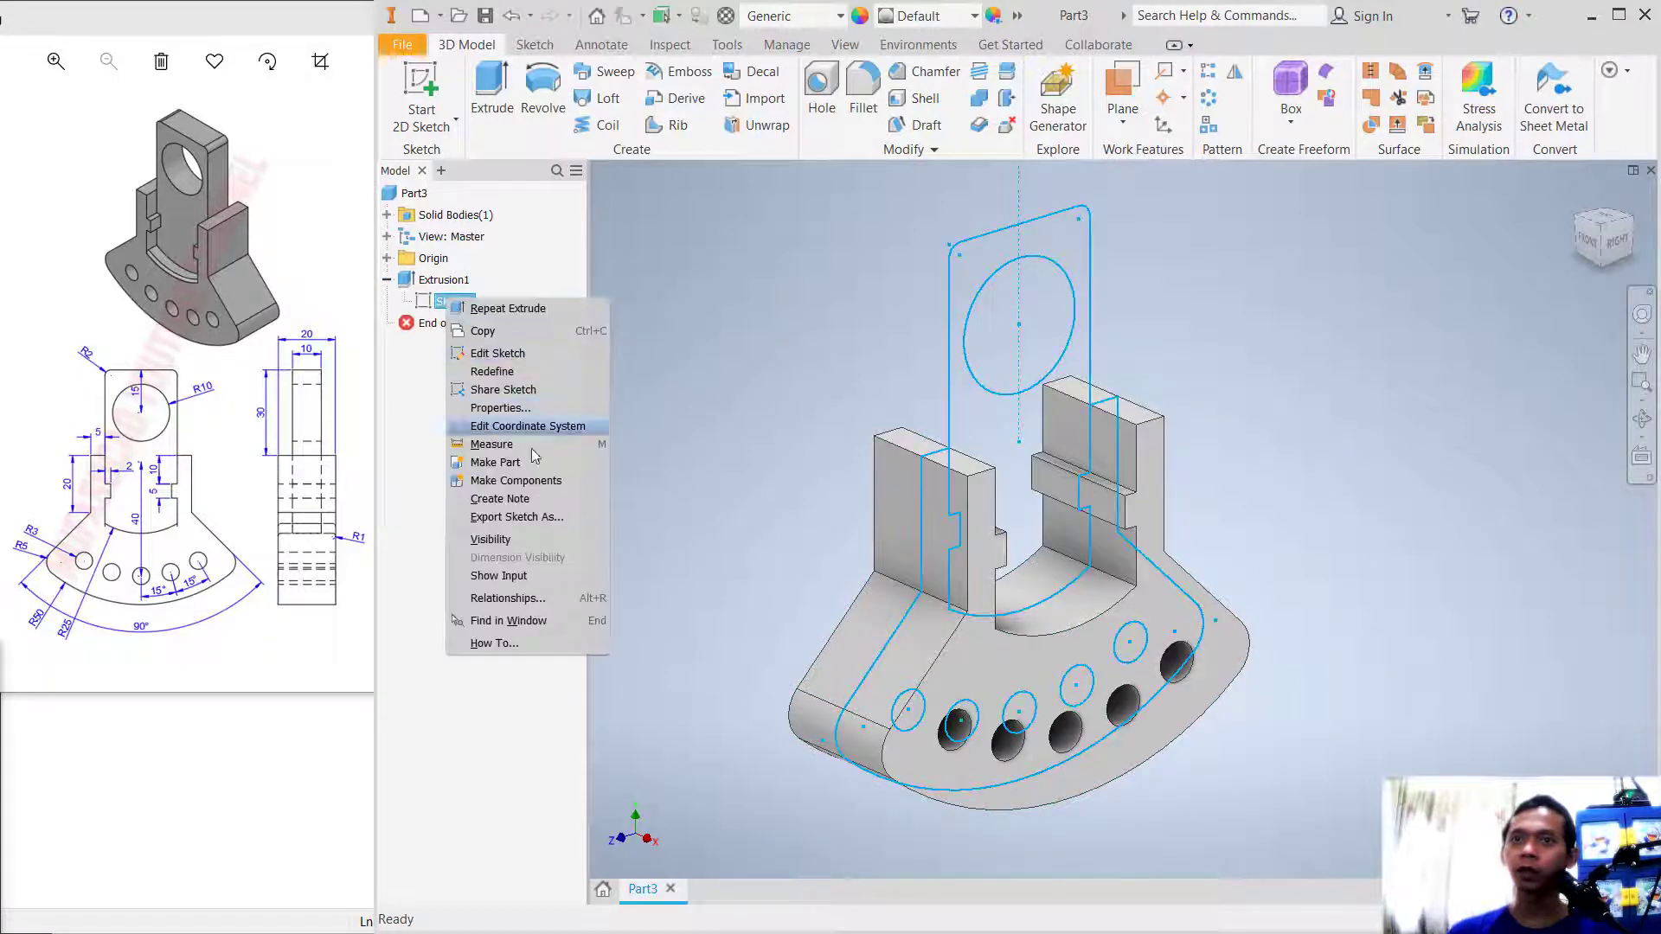
left_click(504, 539)
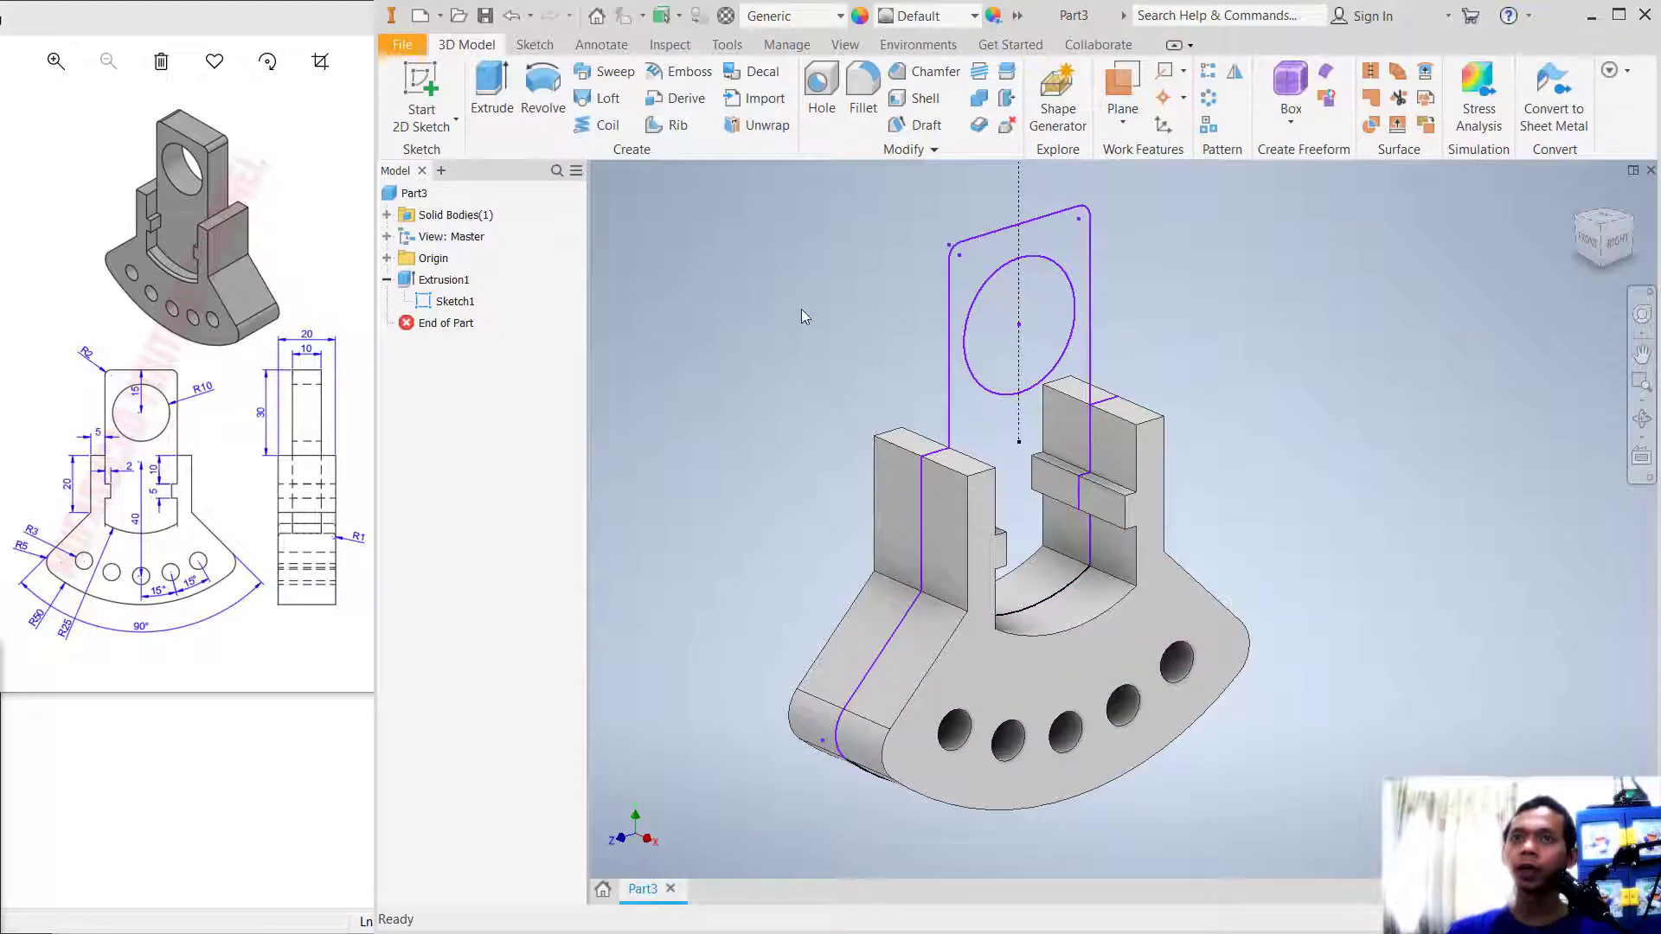
left_click(495, 94)
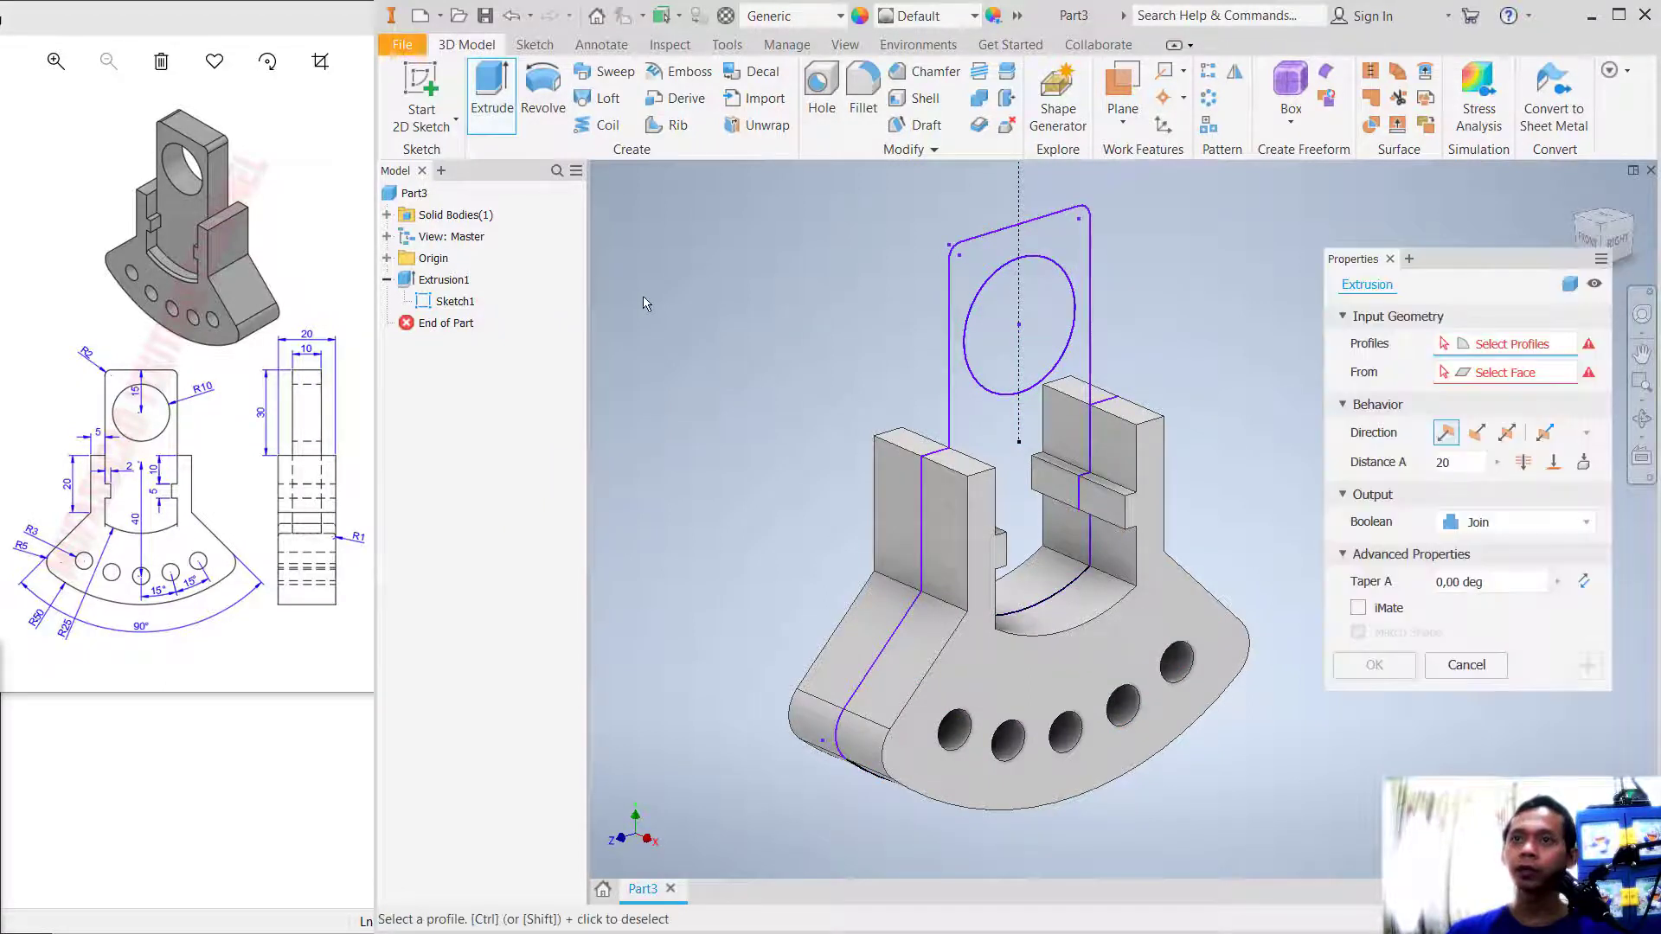
left_click(996, 453)
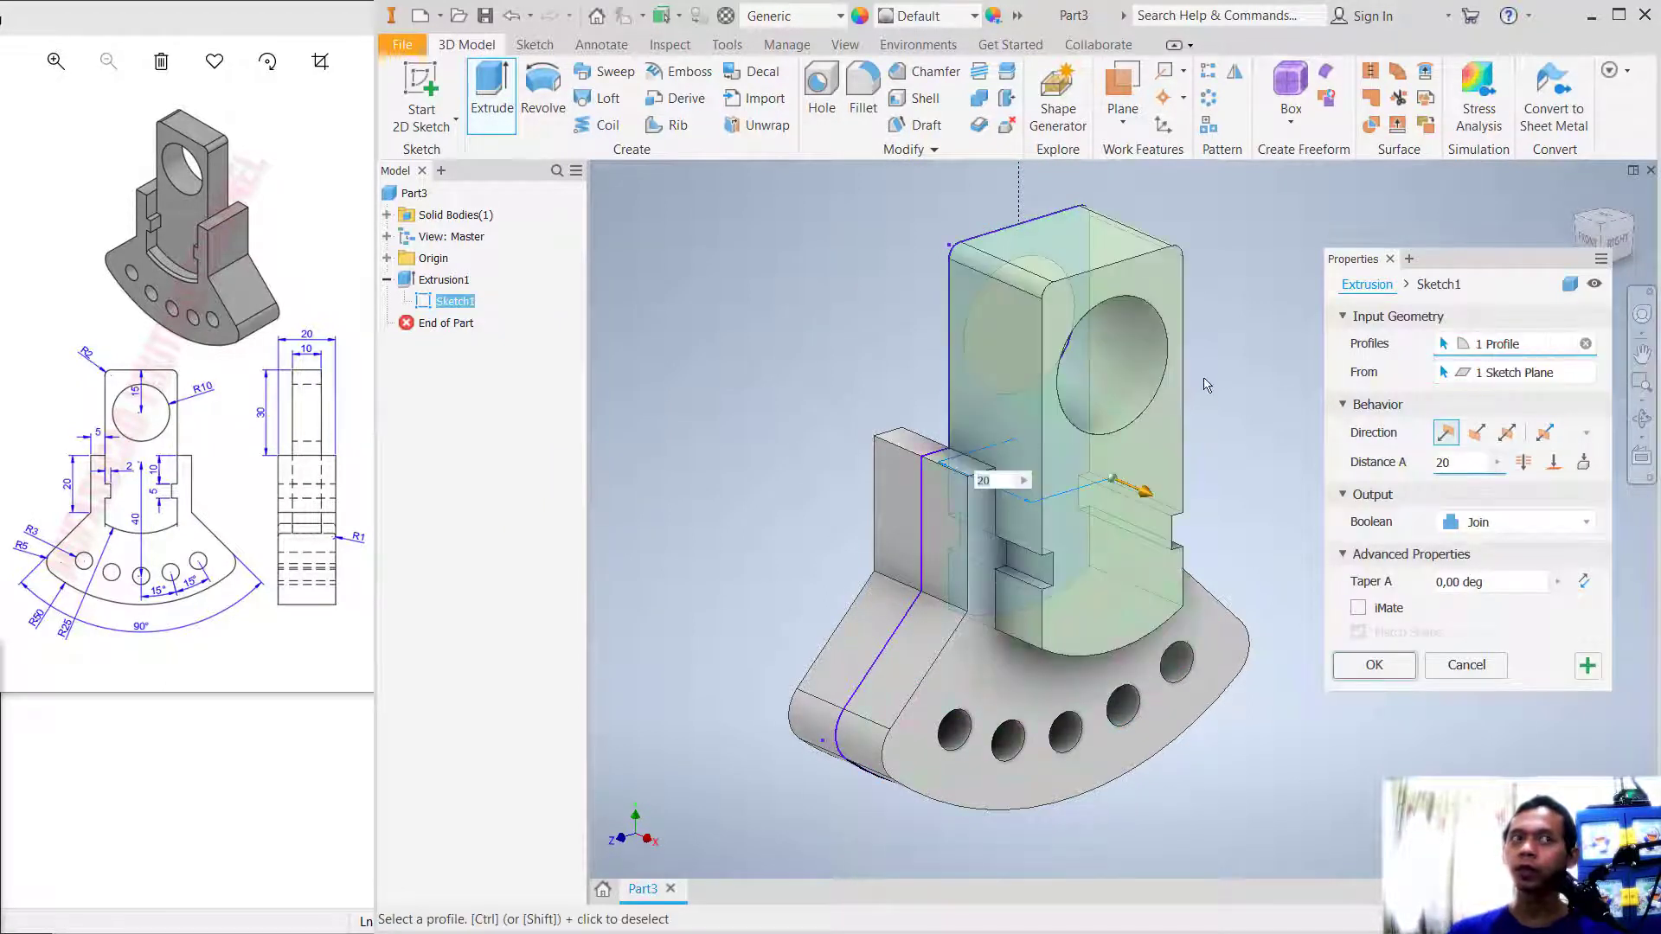
left_click(1506, 433)
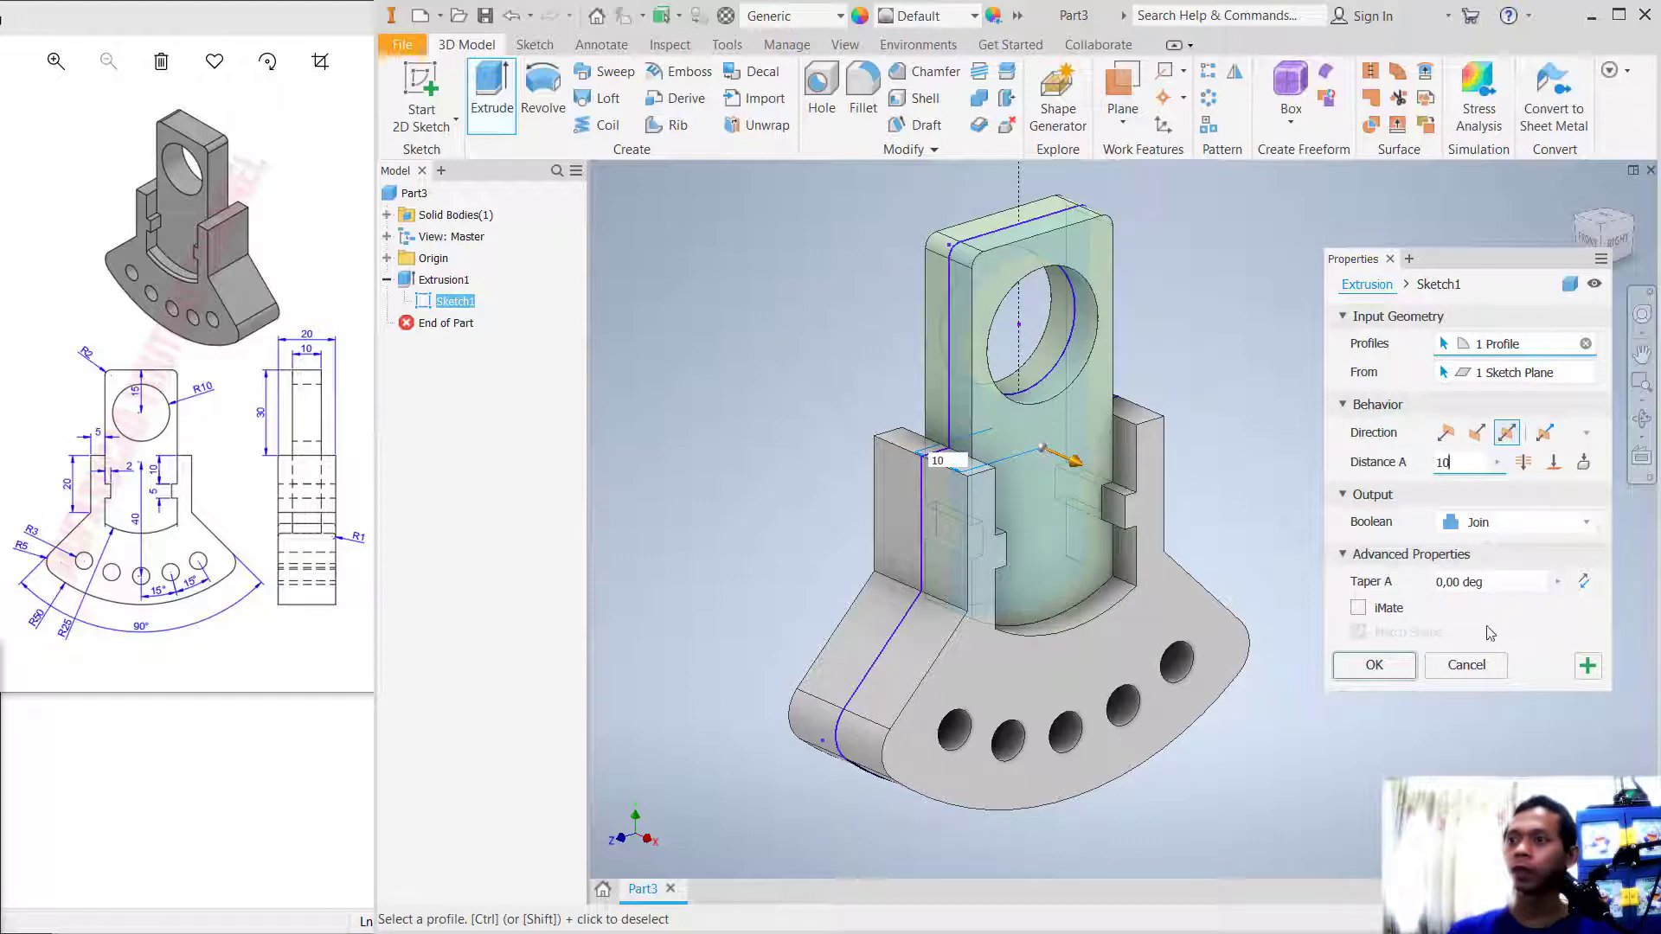
left_click(1392, 668)
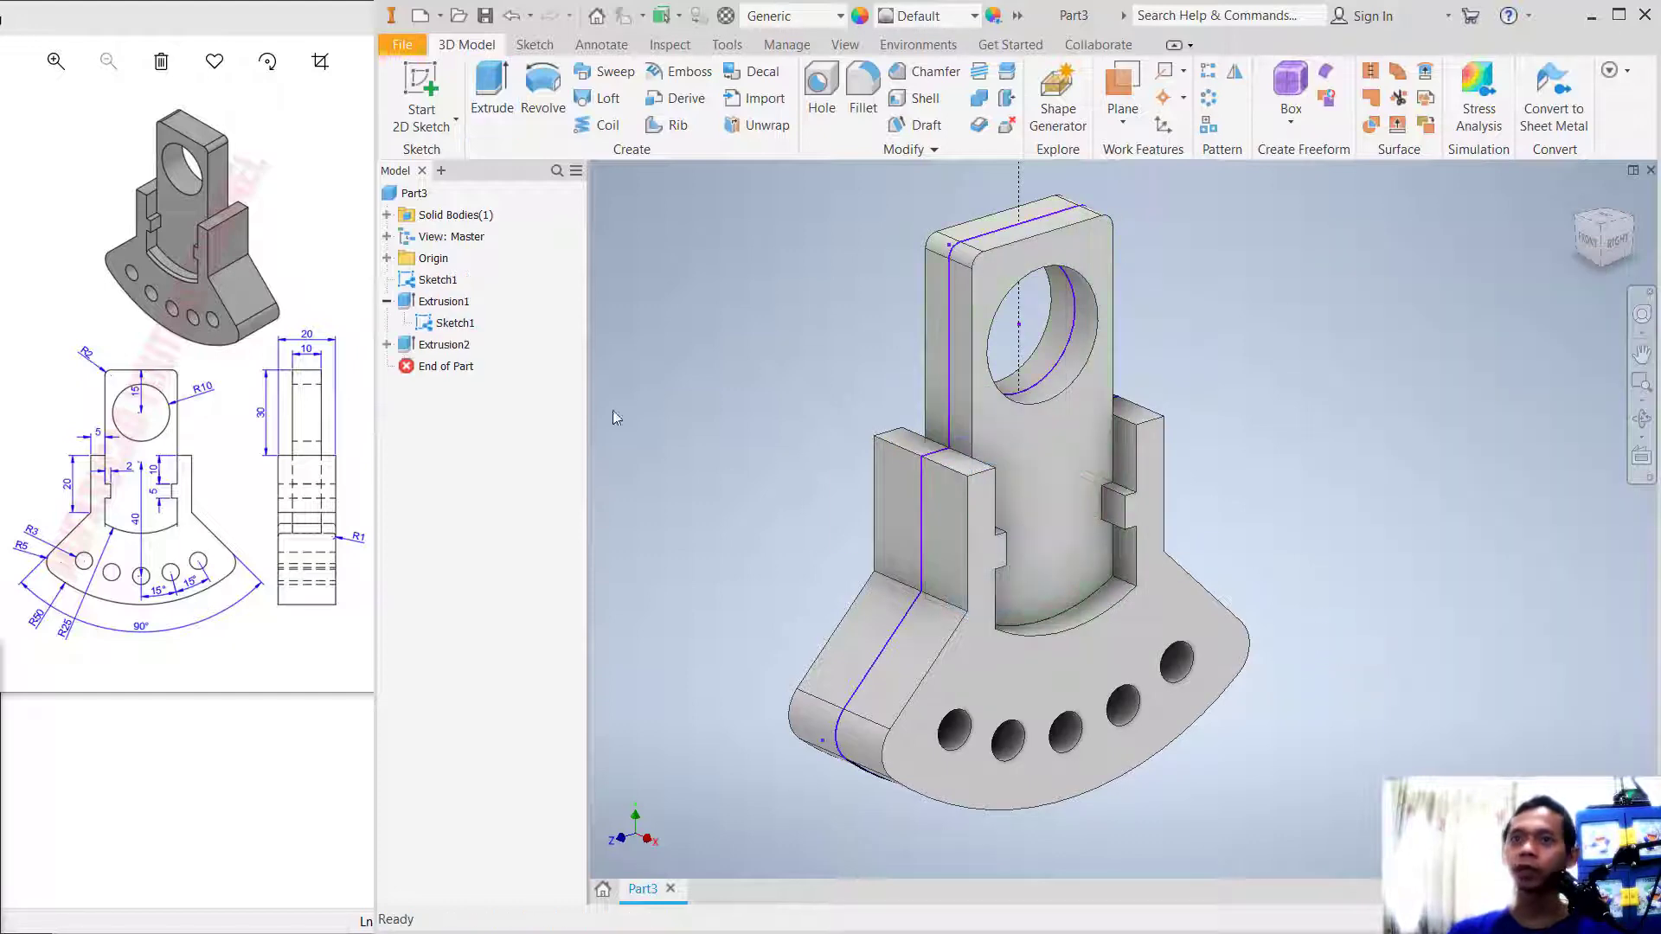
Hide Sketch1 from the model again.
right_click(451, 330)
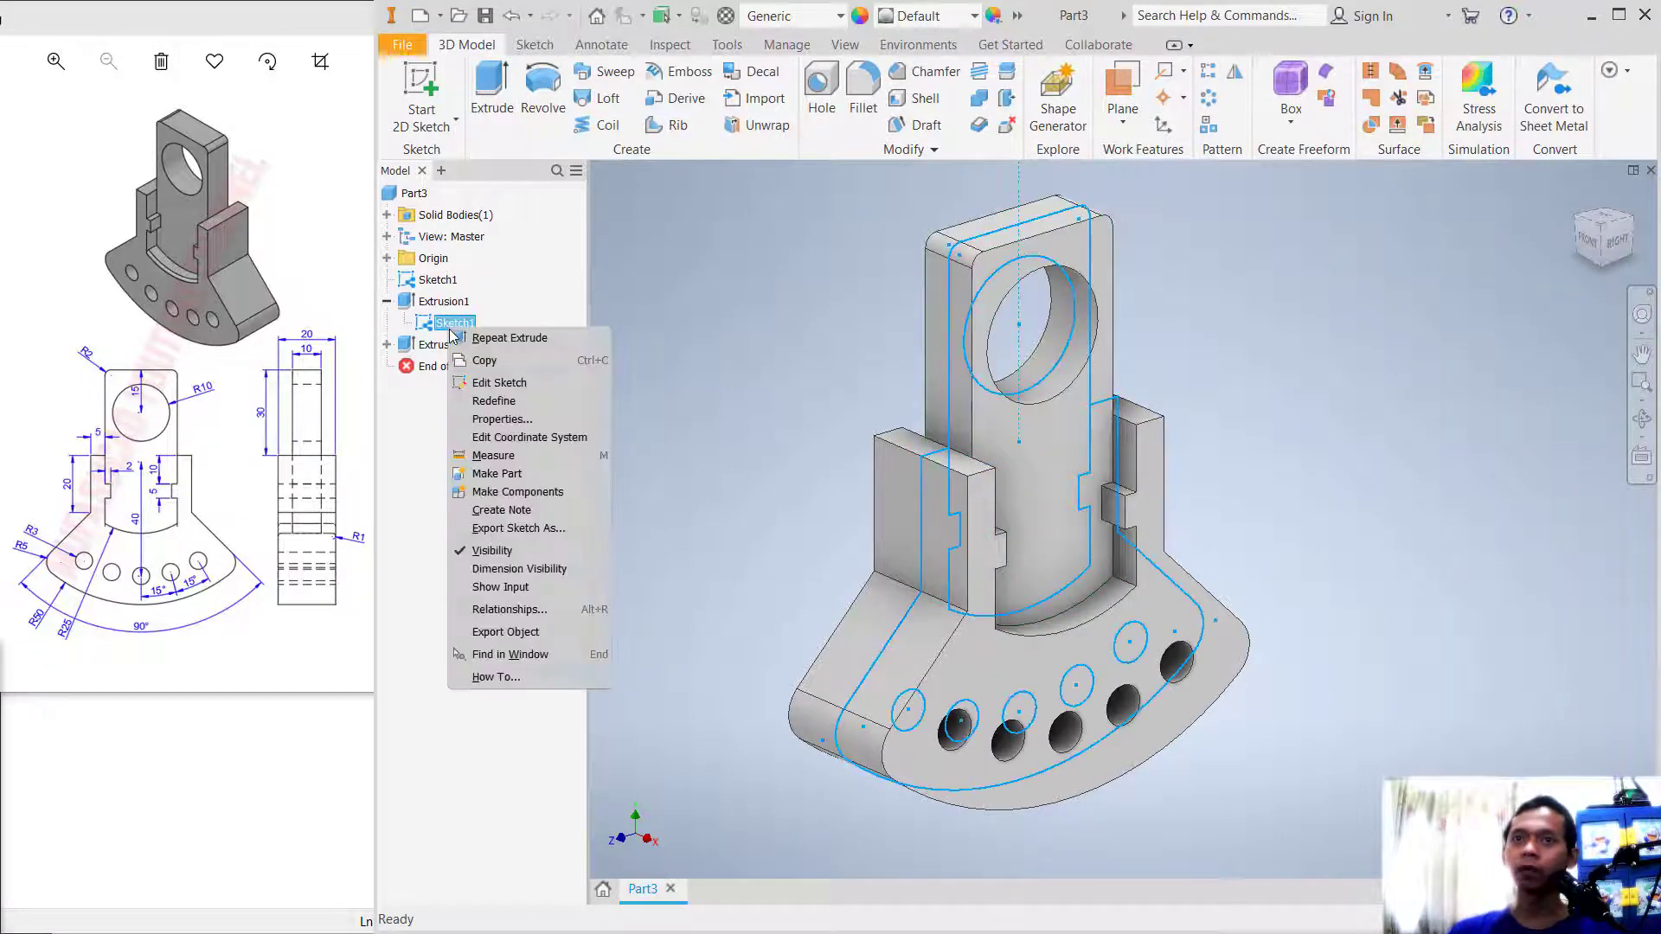
left_click(492, 551)
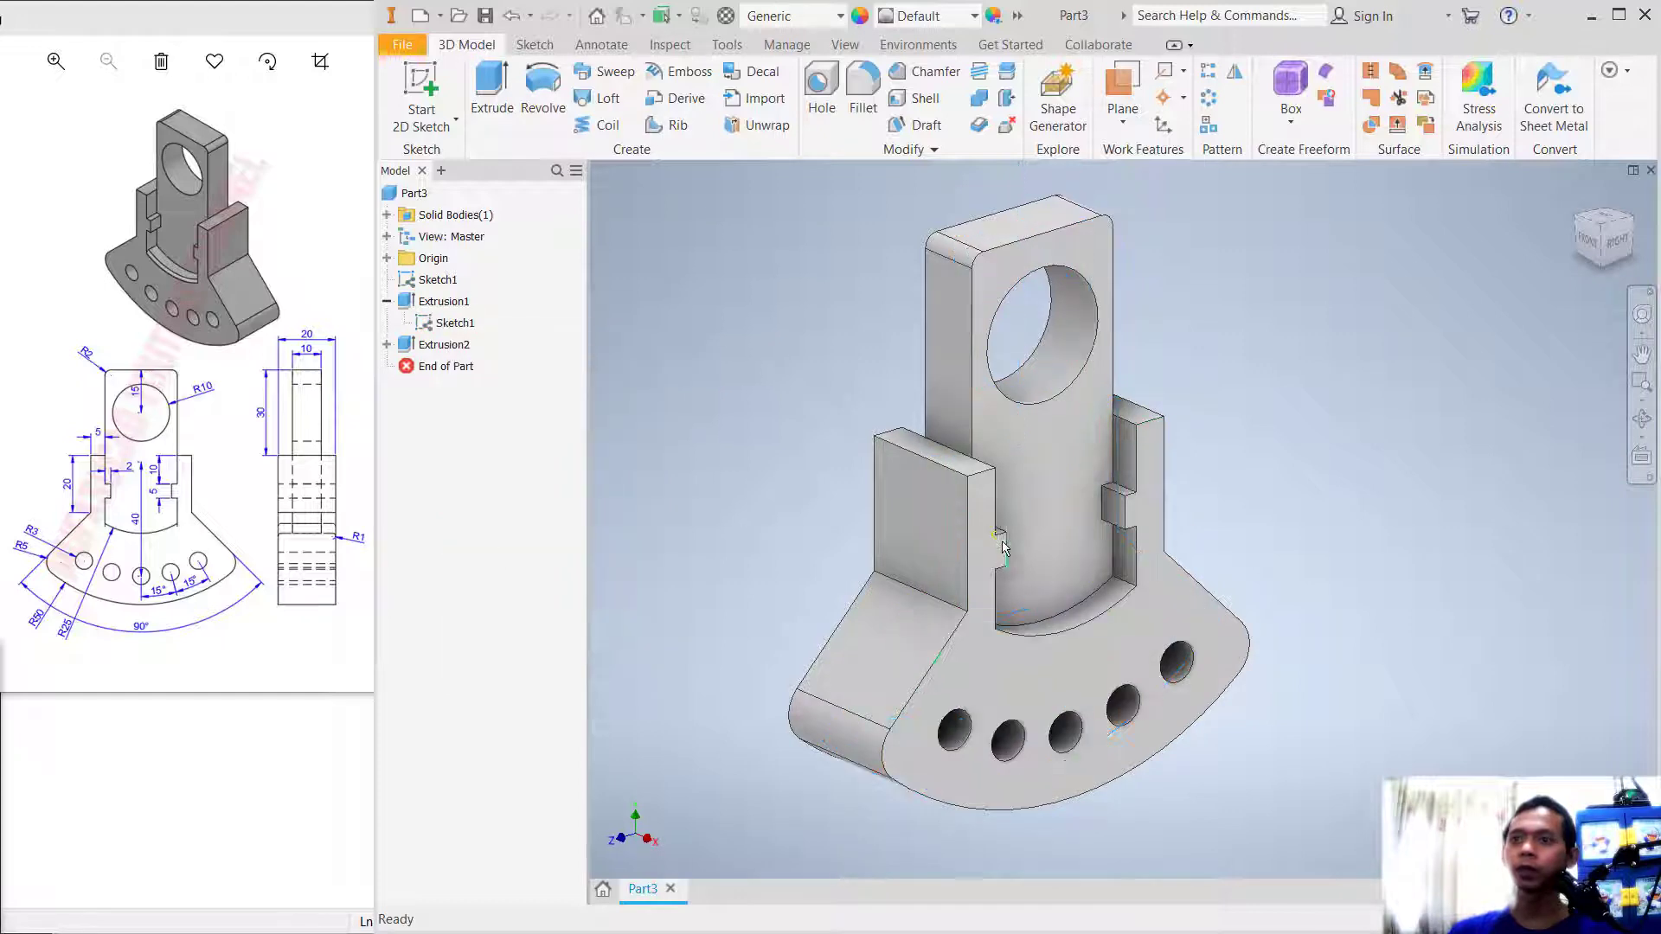
left_click(863, 87)
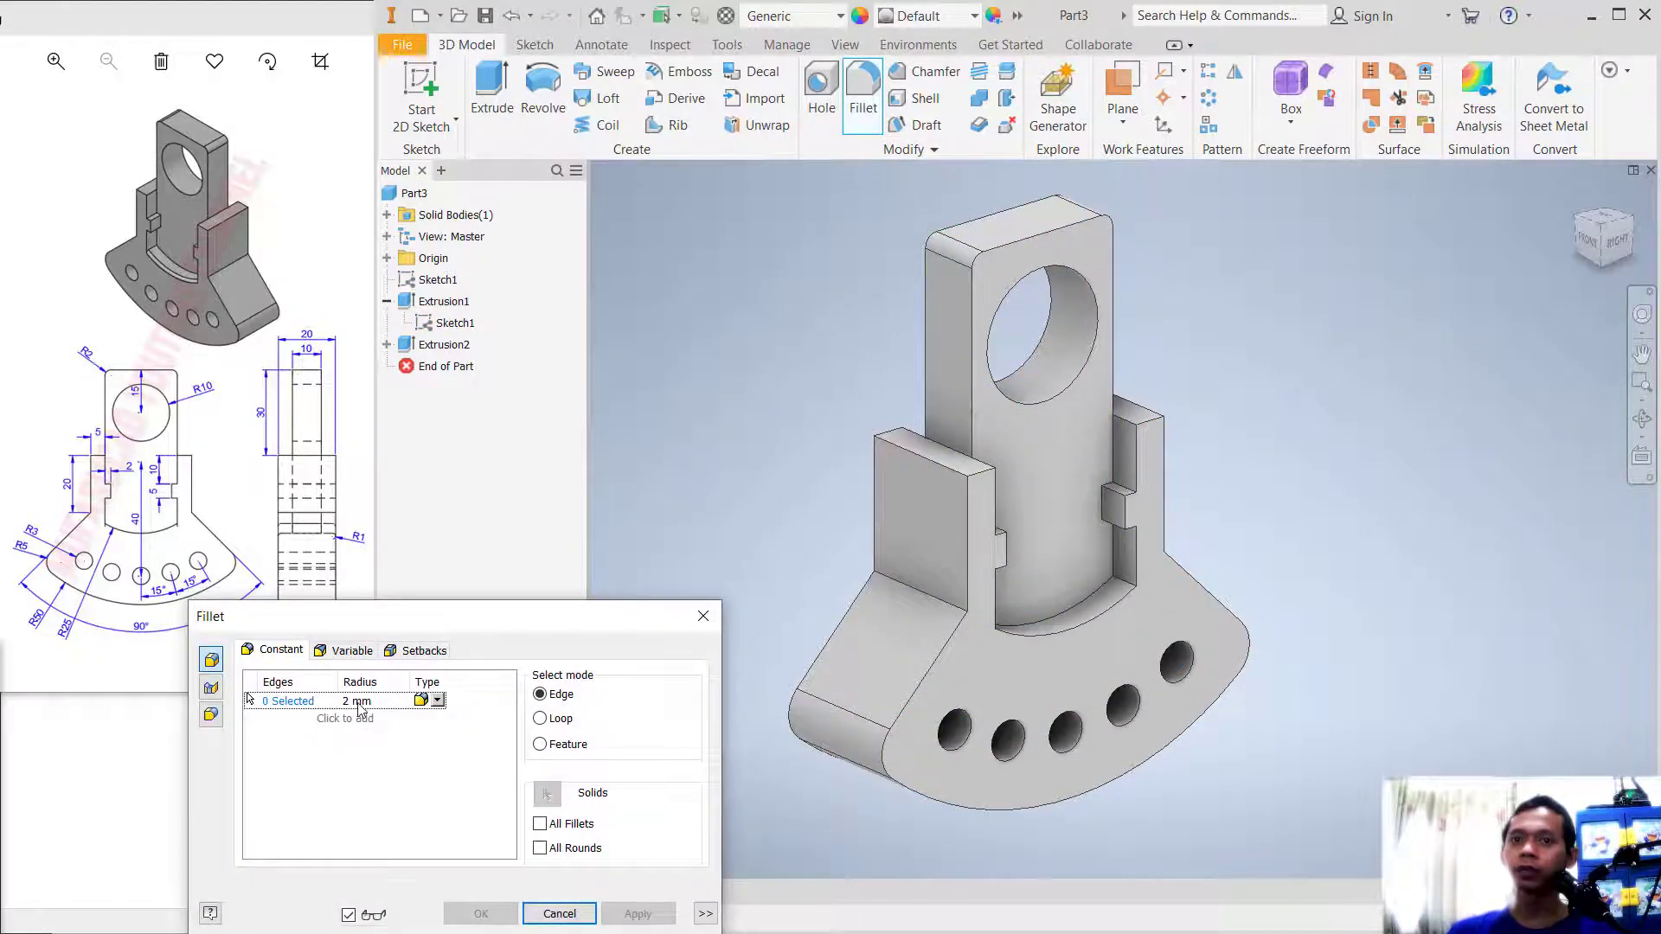
Round the two inner arc edges at the bracket's base with a 1 mm fillet.
left_click(358, 701)
type("1")
left_click(1099, 622)
middle_click_drag(1099, 631, 1193, 716, "shift")
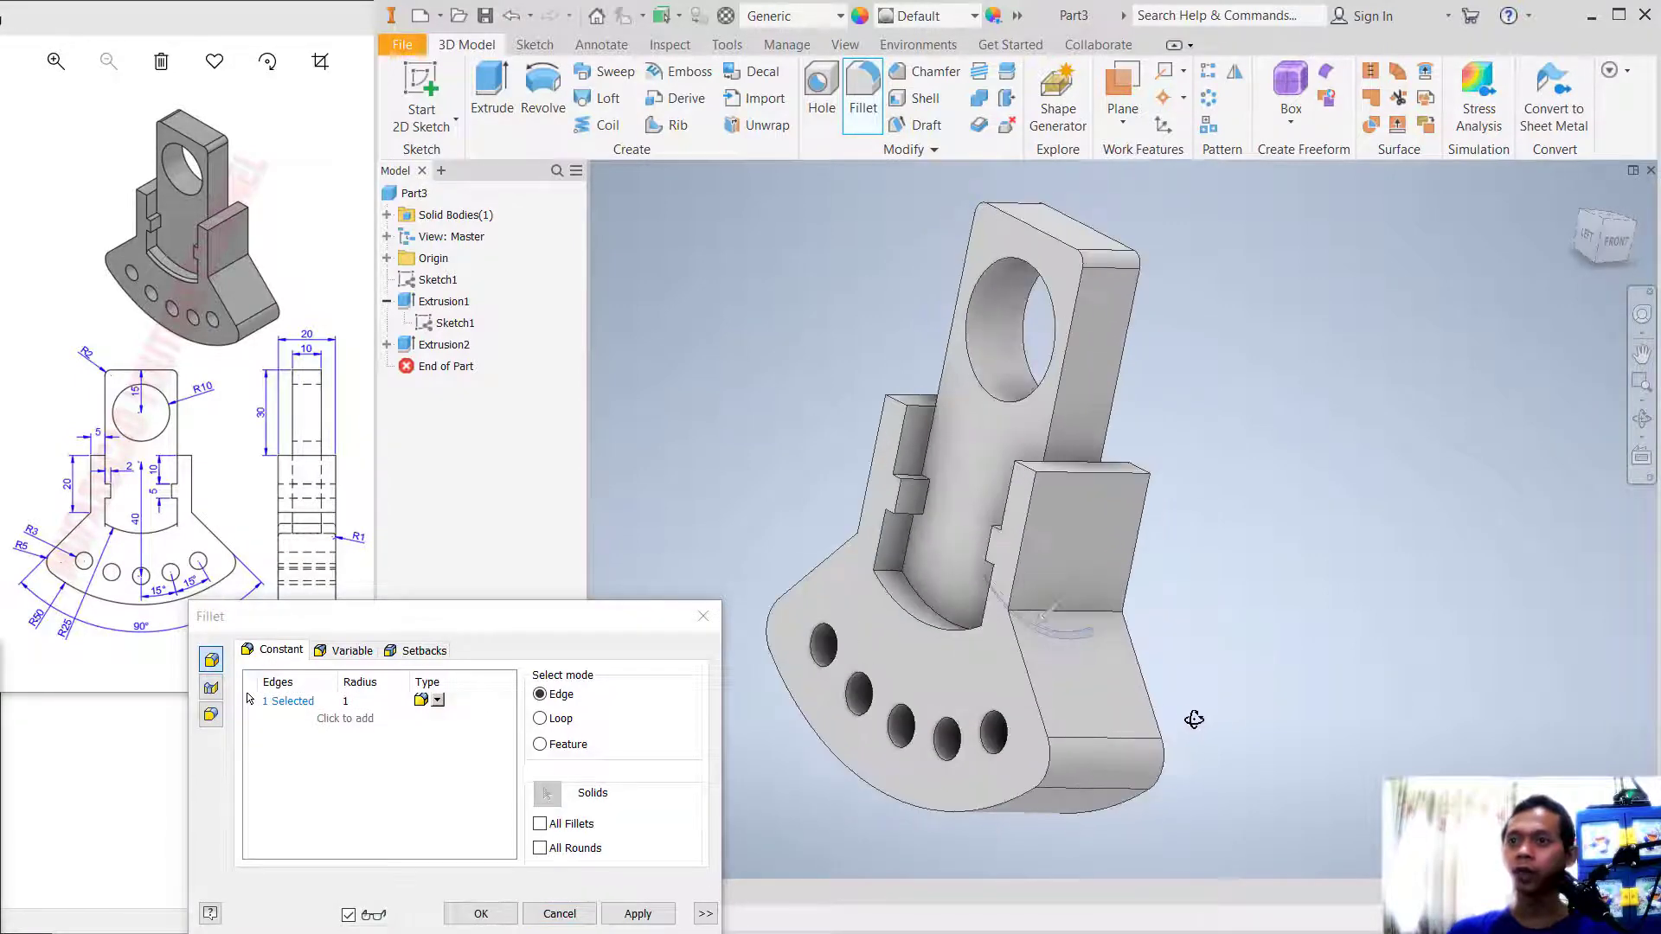
left_click(932, 629)
middle_click_drag(934, 634, 941, 758, "shift")
left_click(638, 914)
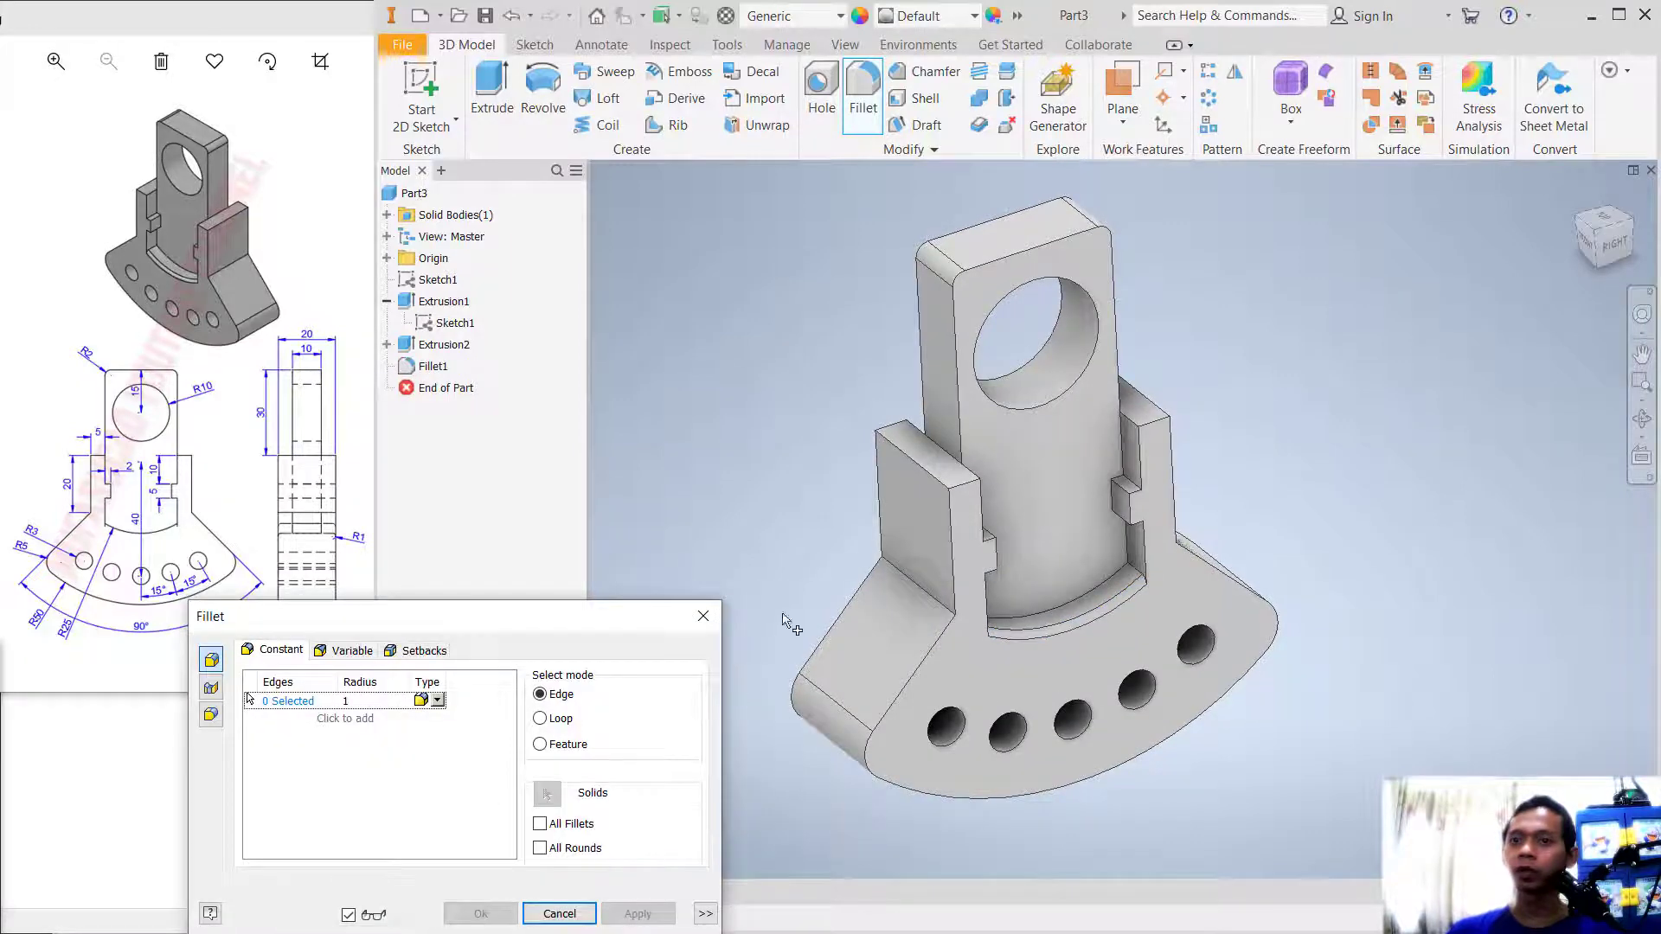
left_click(703, 616)
middle_click_drag(973, 562, 1249, 358, "shift")
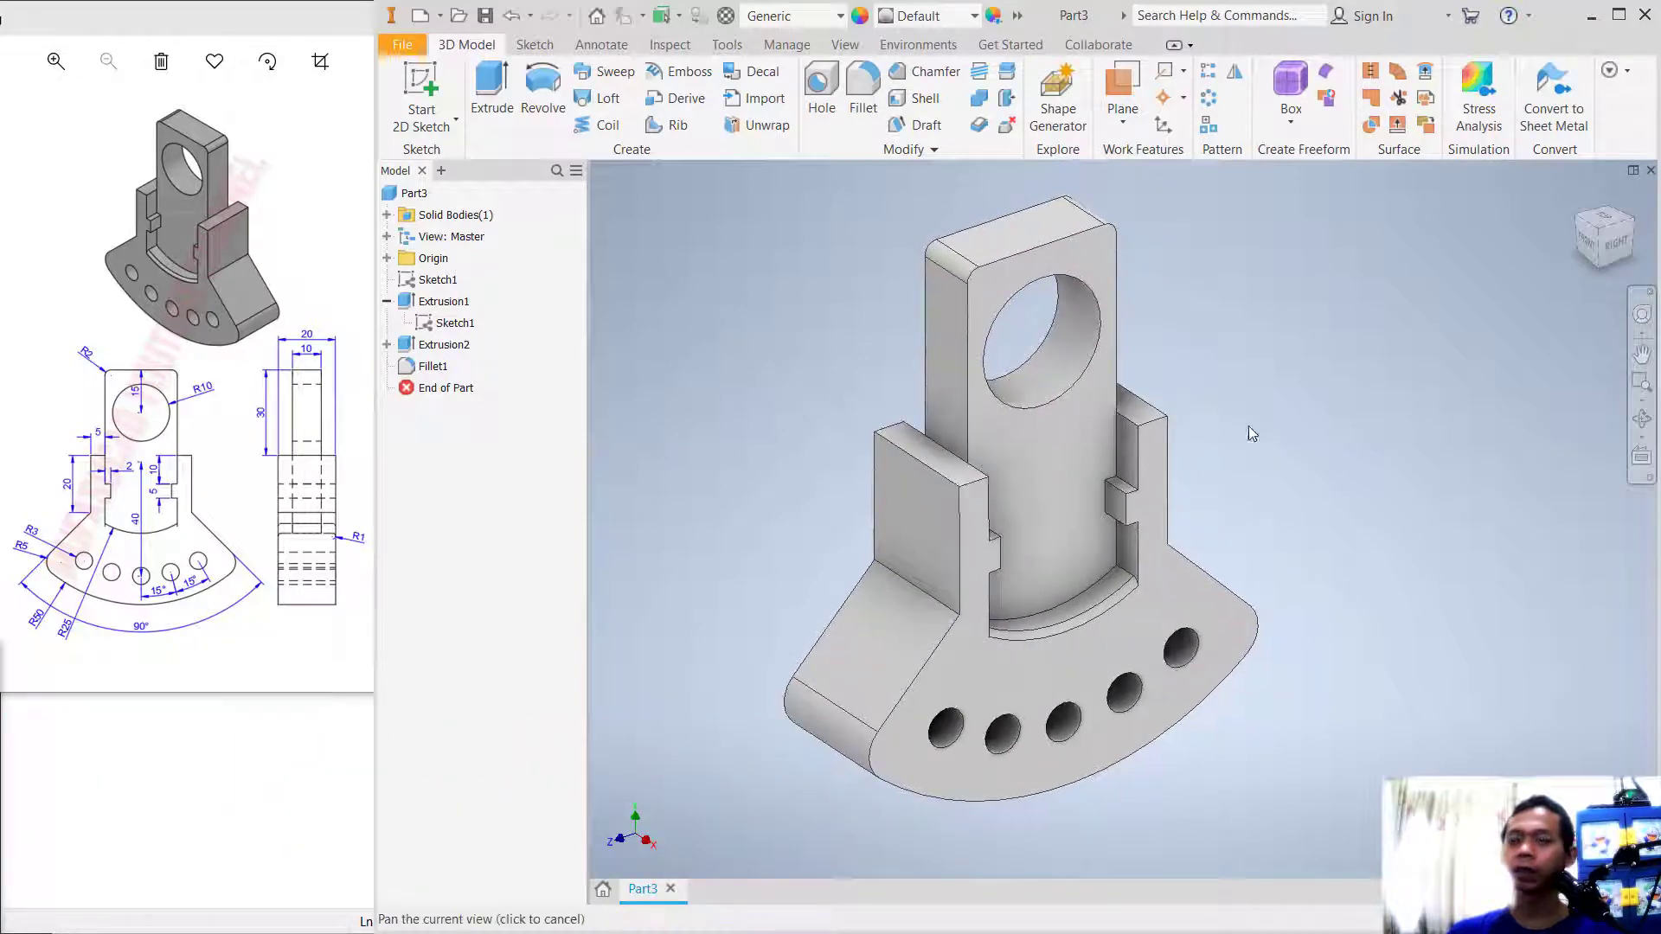
middle_click_drag(1249, 425, 1294, 431)
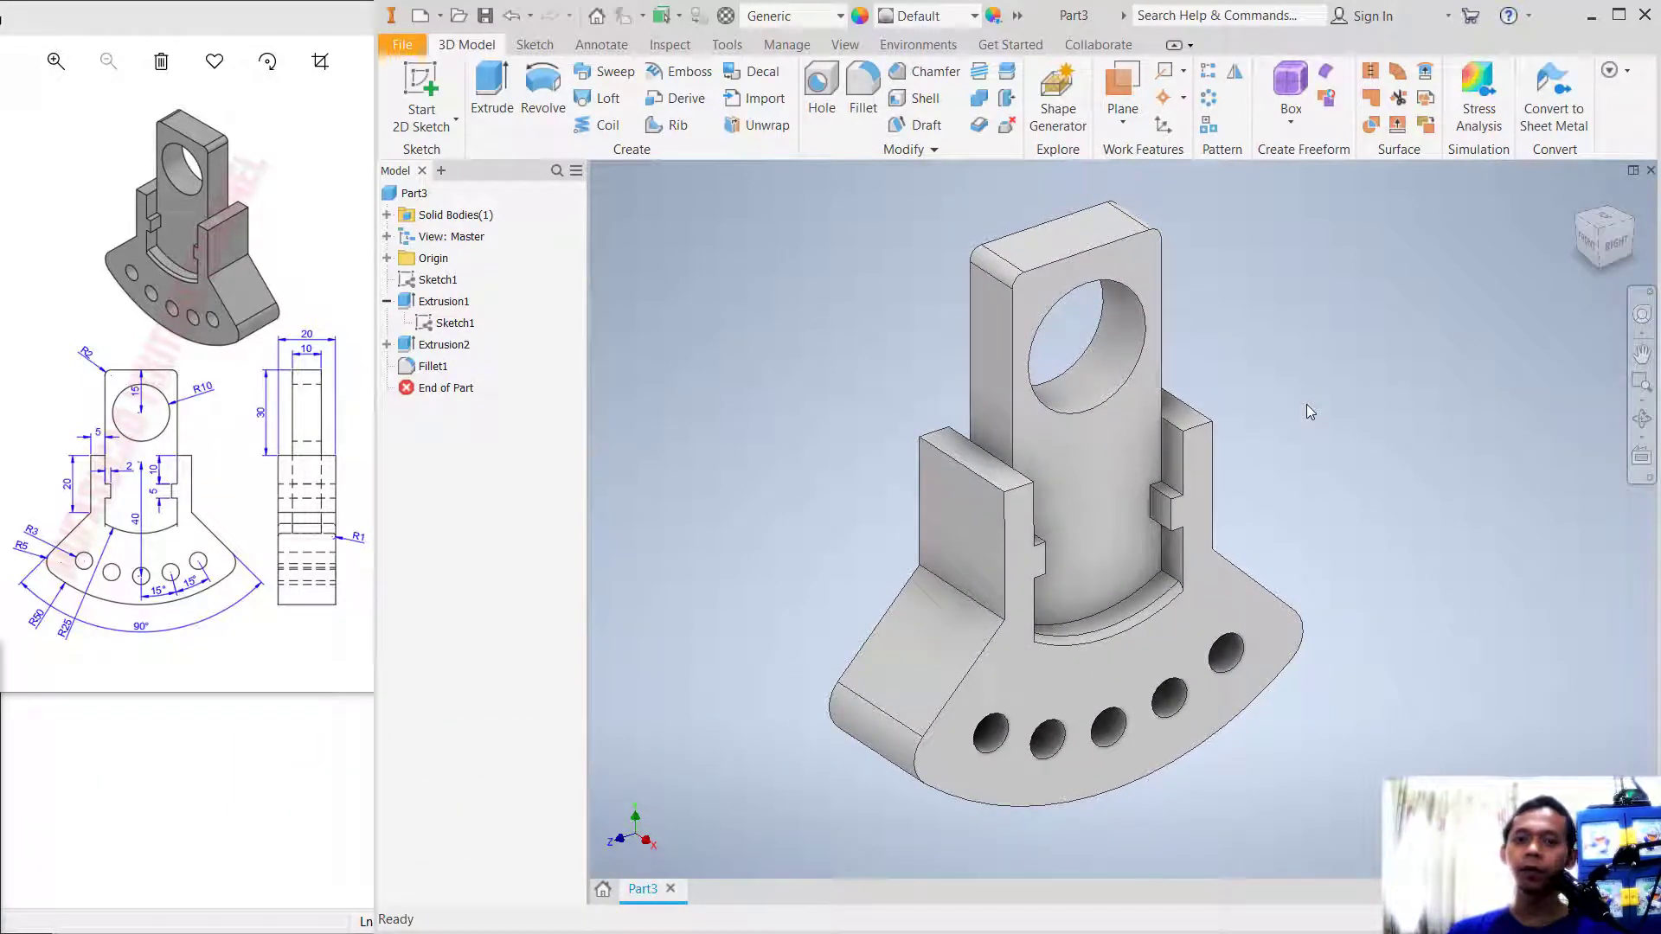